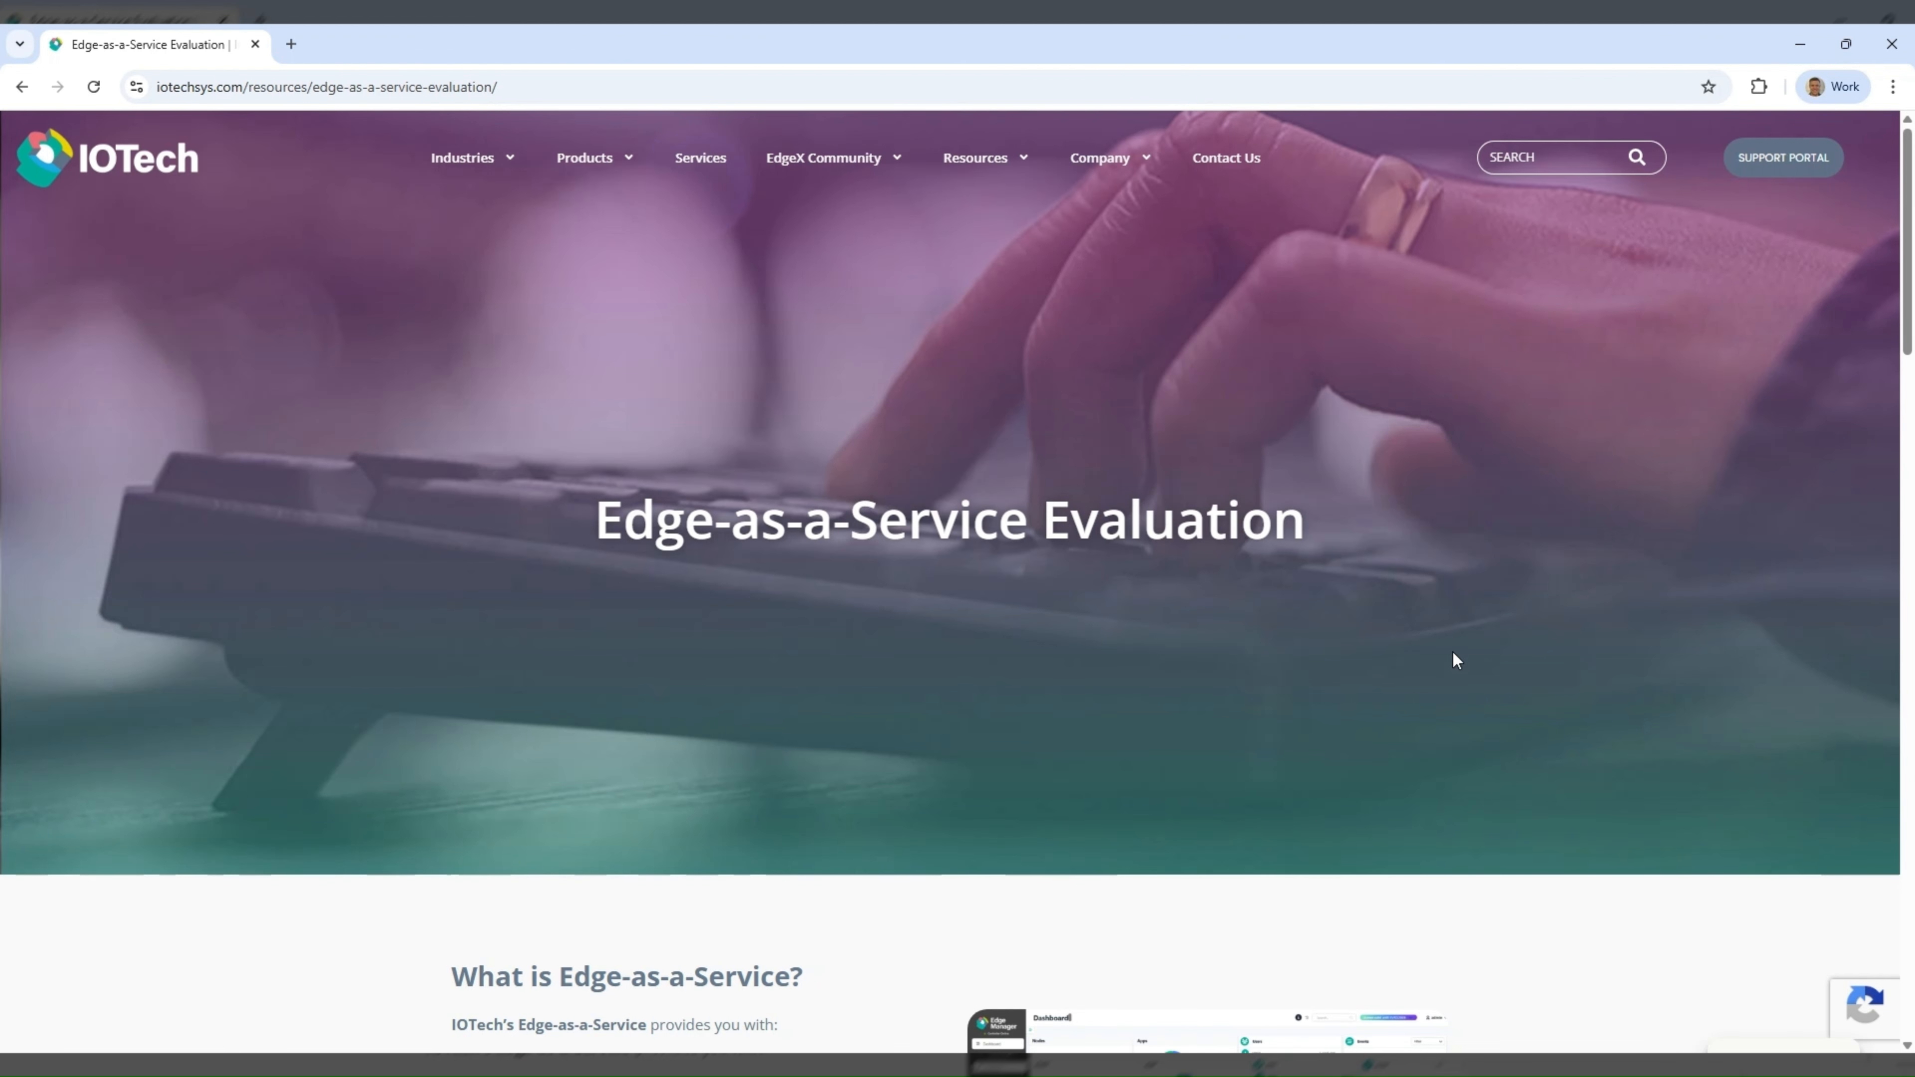
# - Read through the Edge-as-a-Service Evaluation page, from the service overview to the section on requesting an evaluation instance
pyautogui.scroll(-5, 1453, 653)
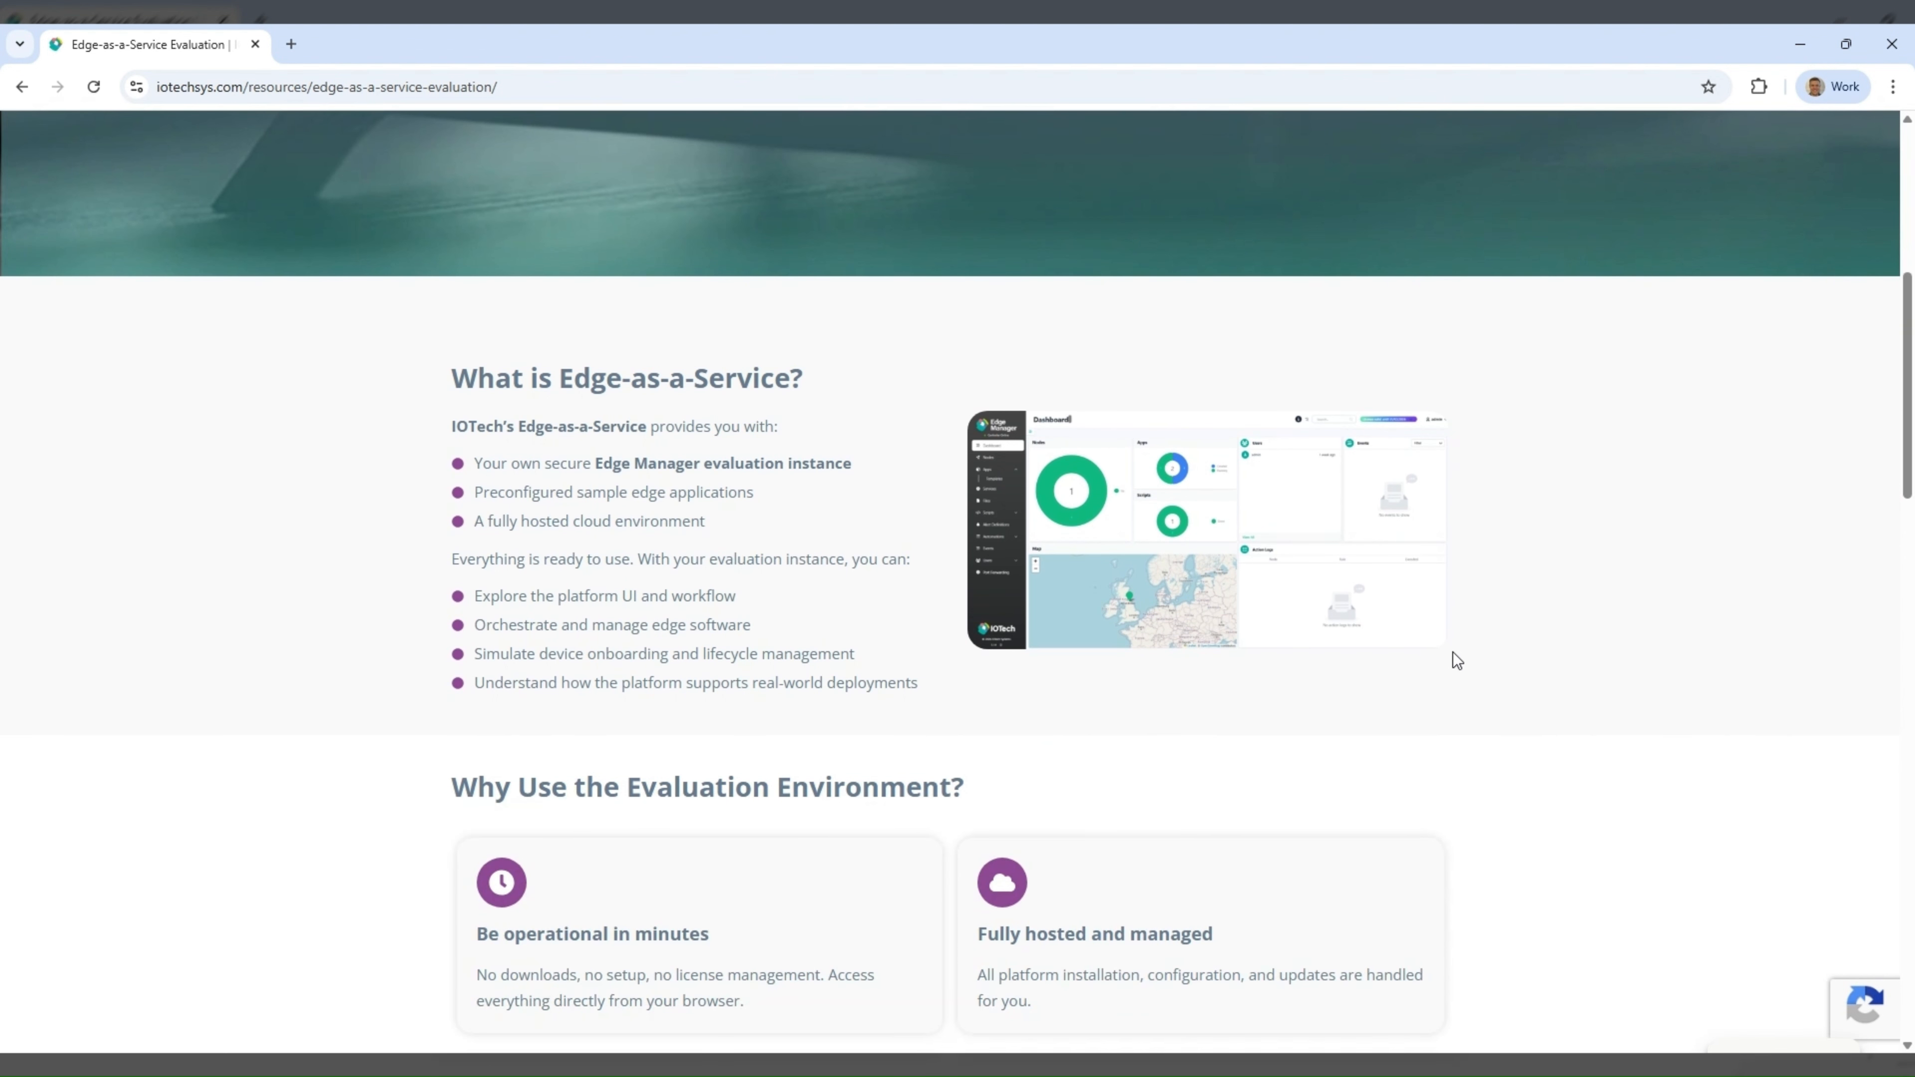
pyautogui.scroll(-5, 1452, 652)
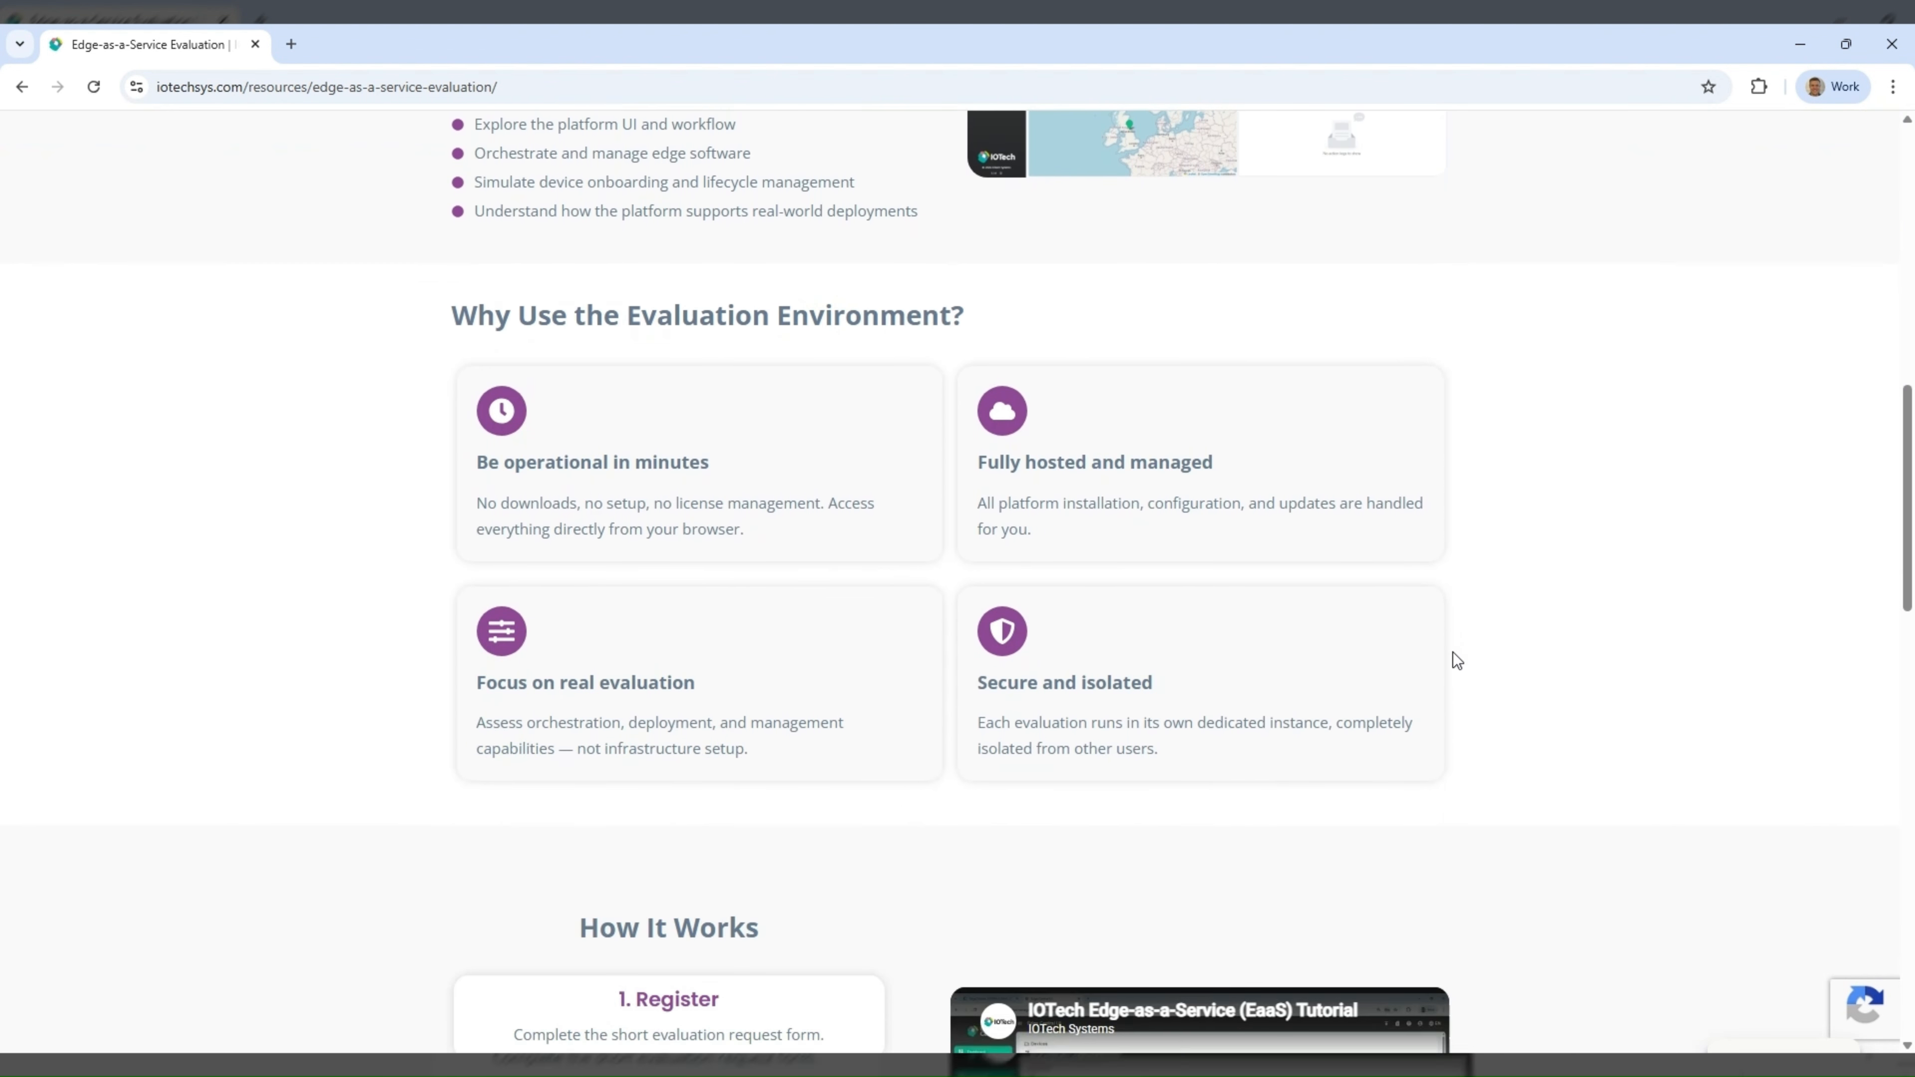
pyautogui.scroll(-5, 1457, 661)
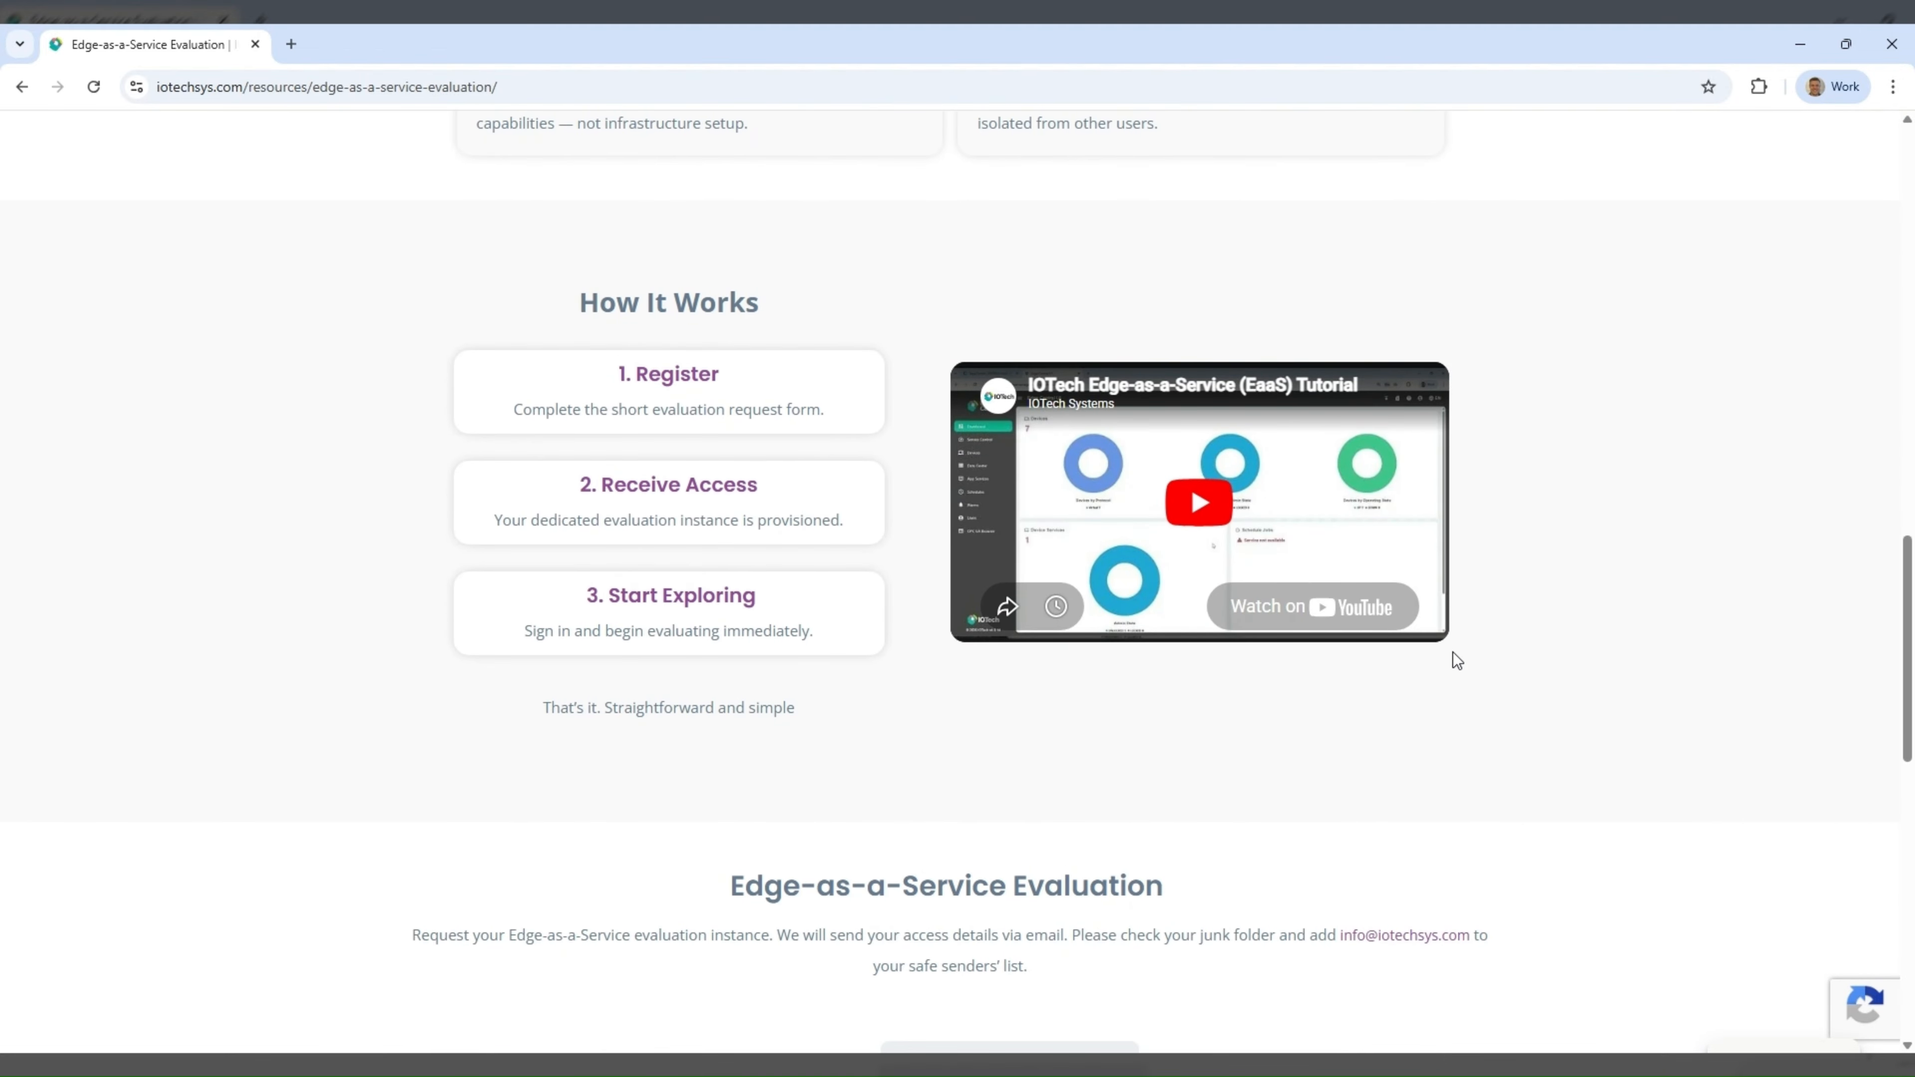
pyautogui.scroll(-4, 1456, 660)
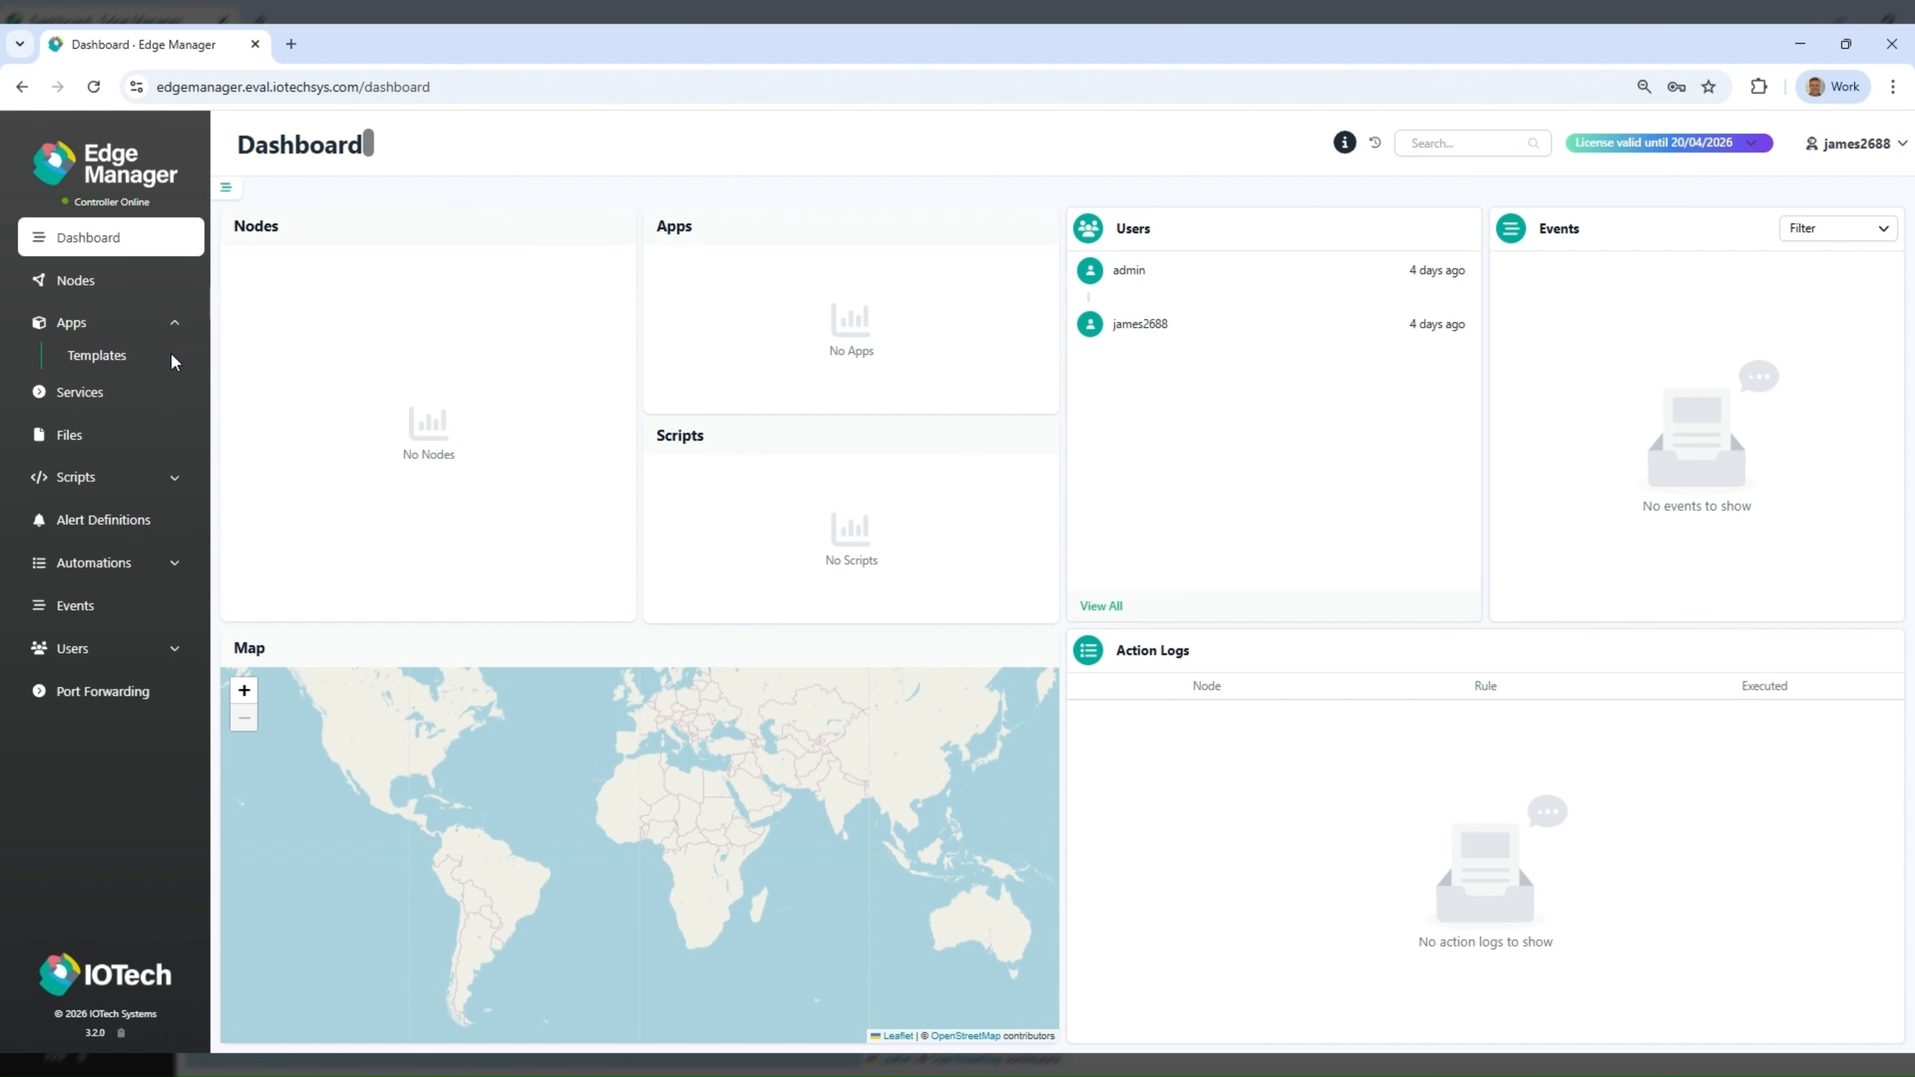
# - Check the available app templates, and generate and copy a provisioning command for the nodes with the default options
pyautogui.click(171, 354)
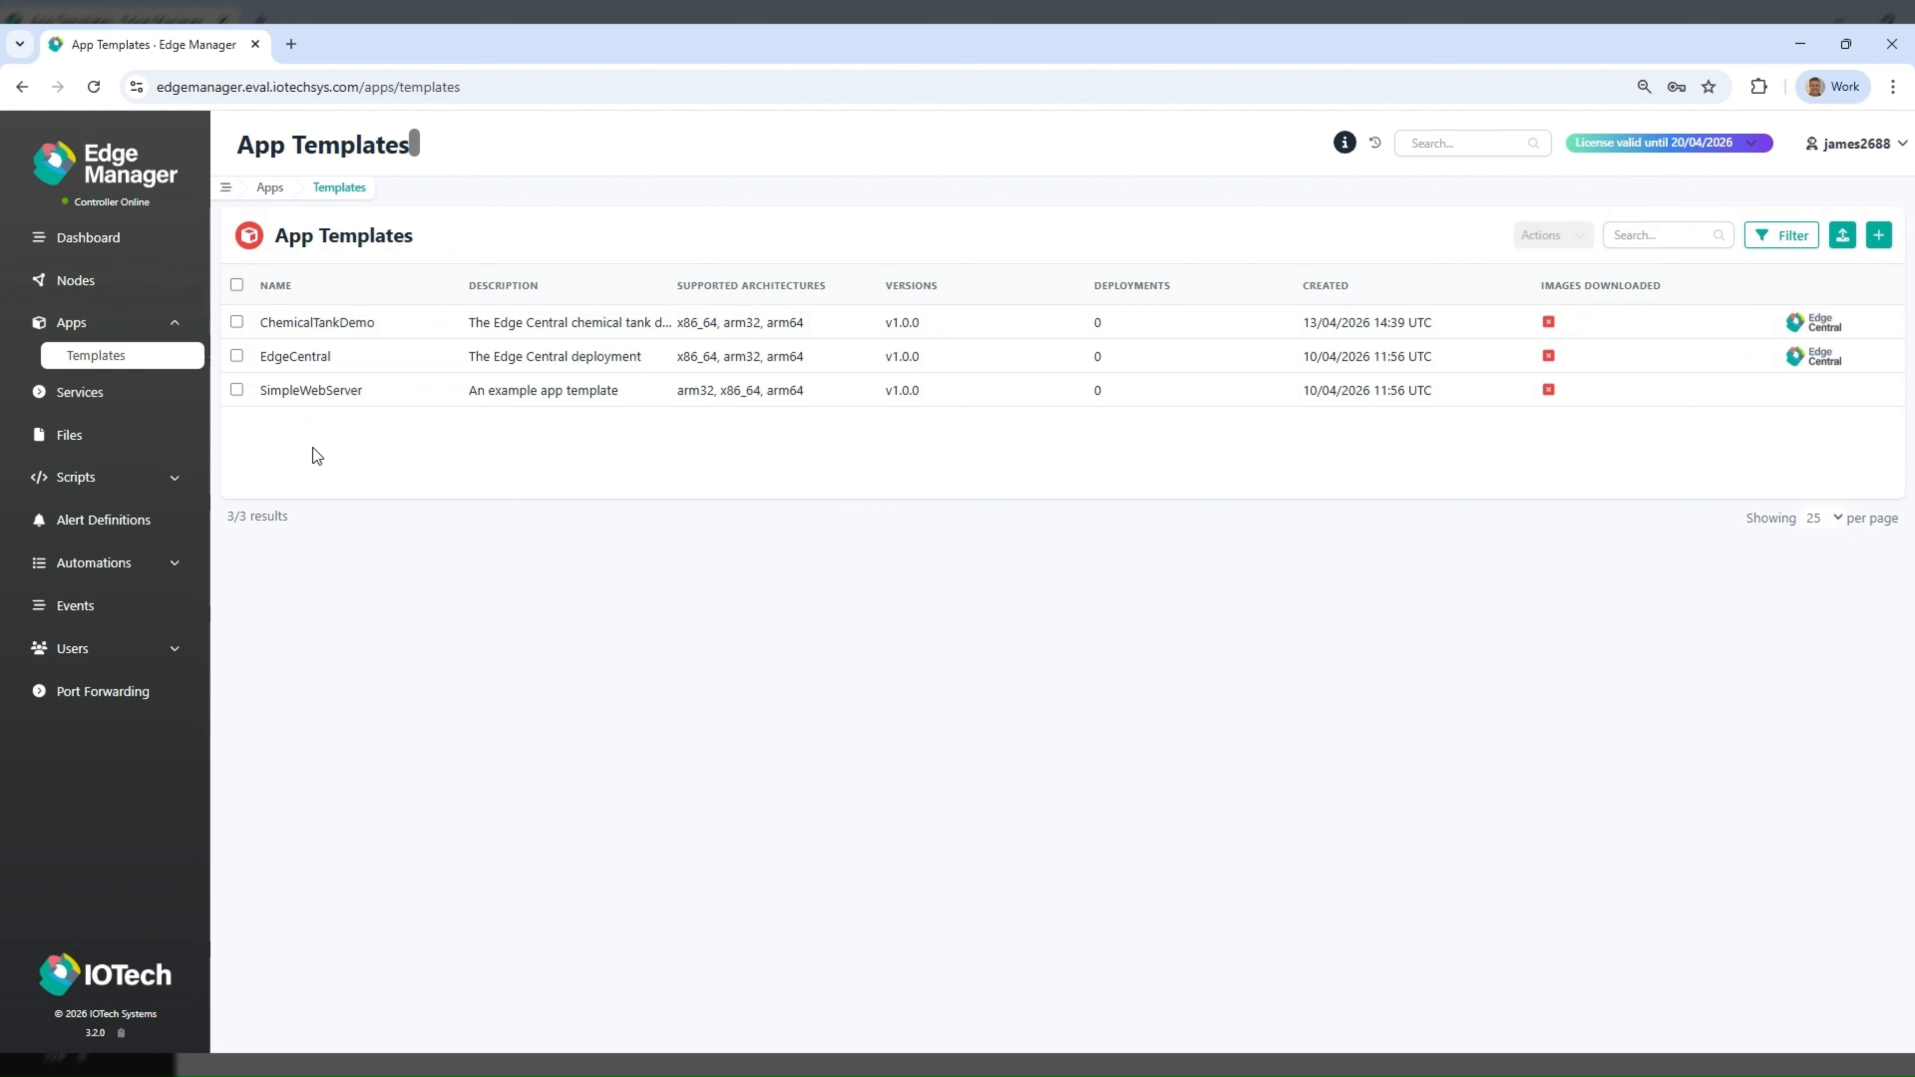
pyautogui.click(136, 292)
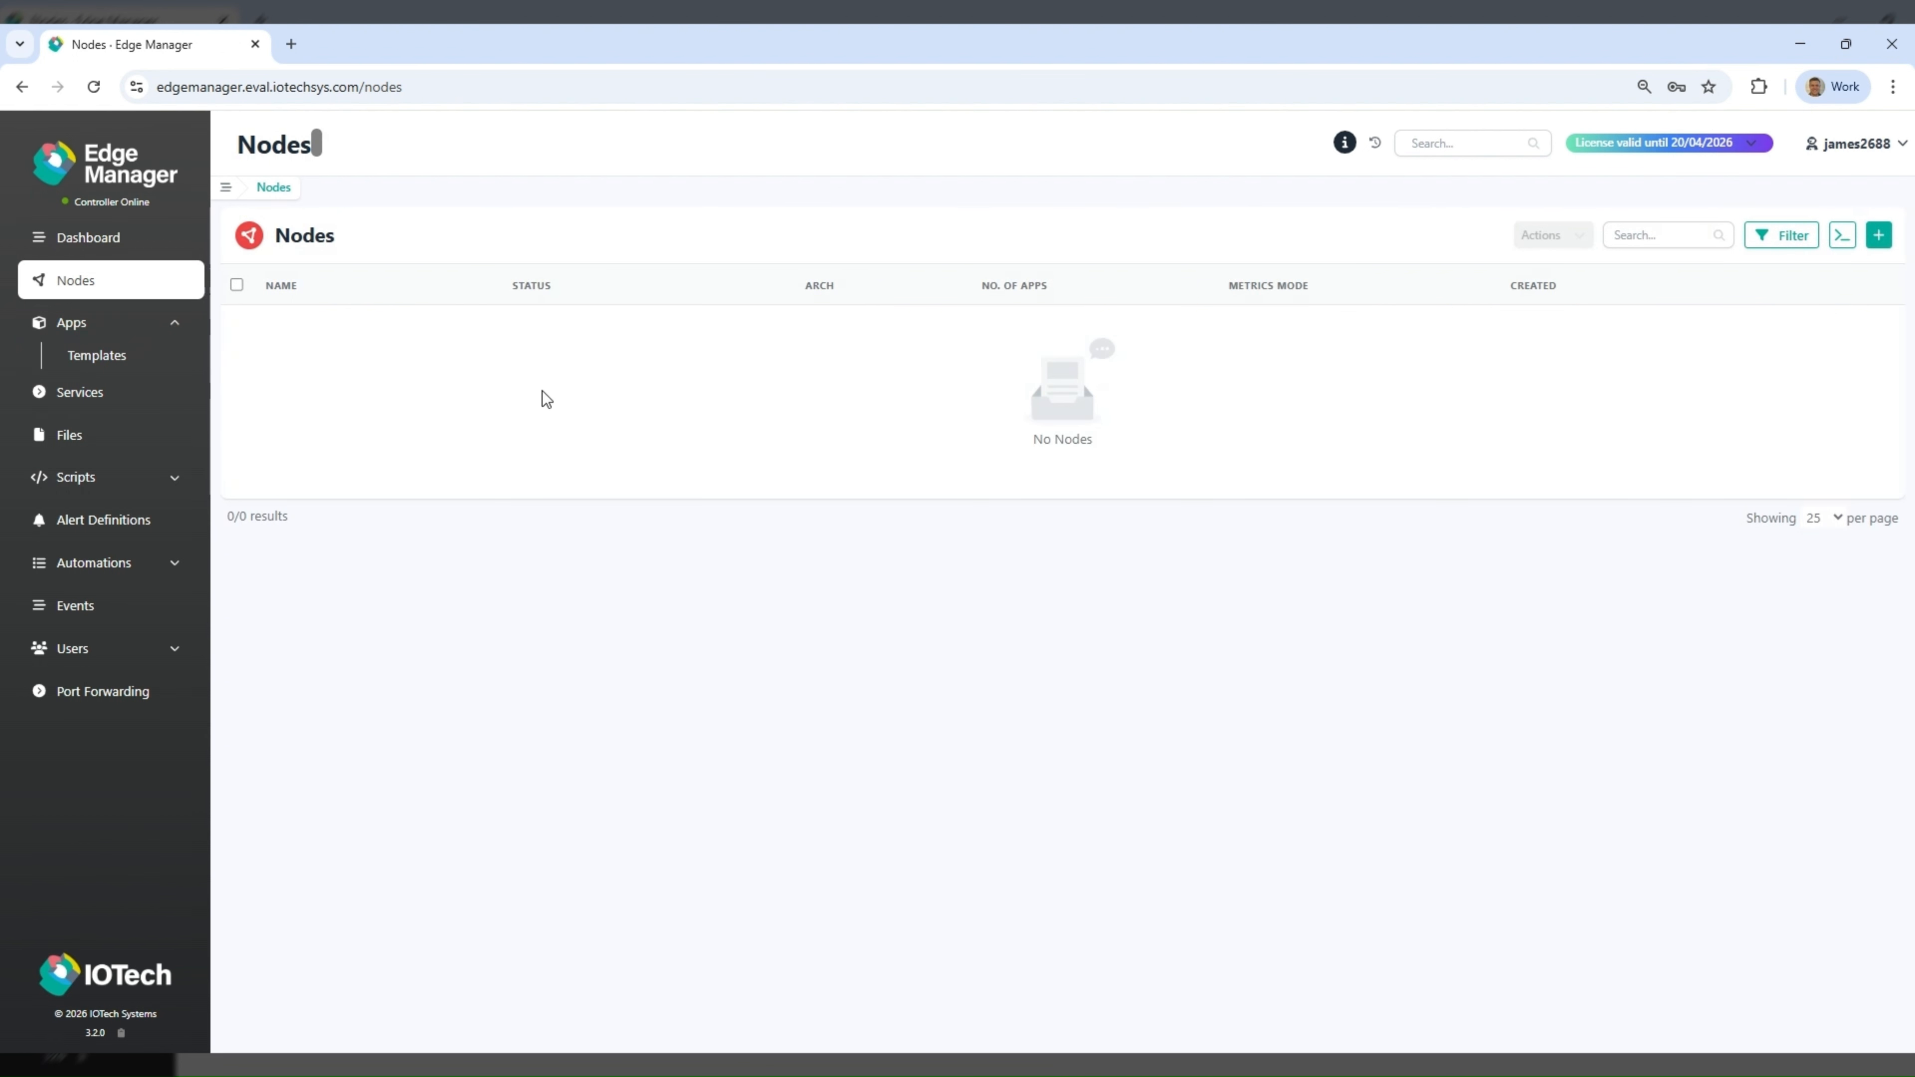
pyautogui.click(1840, 237)
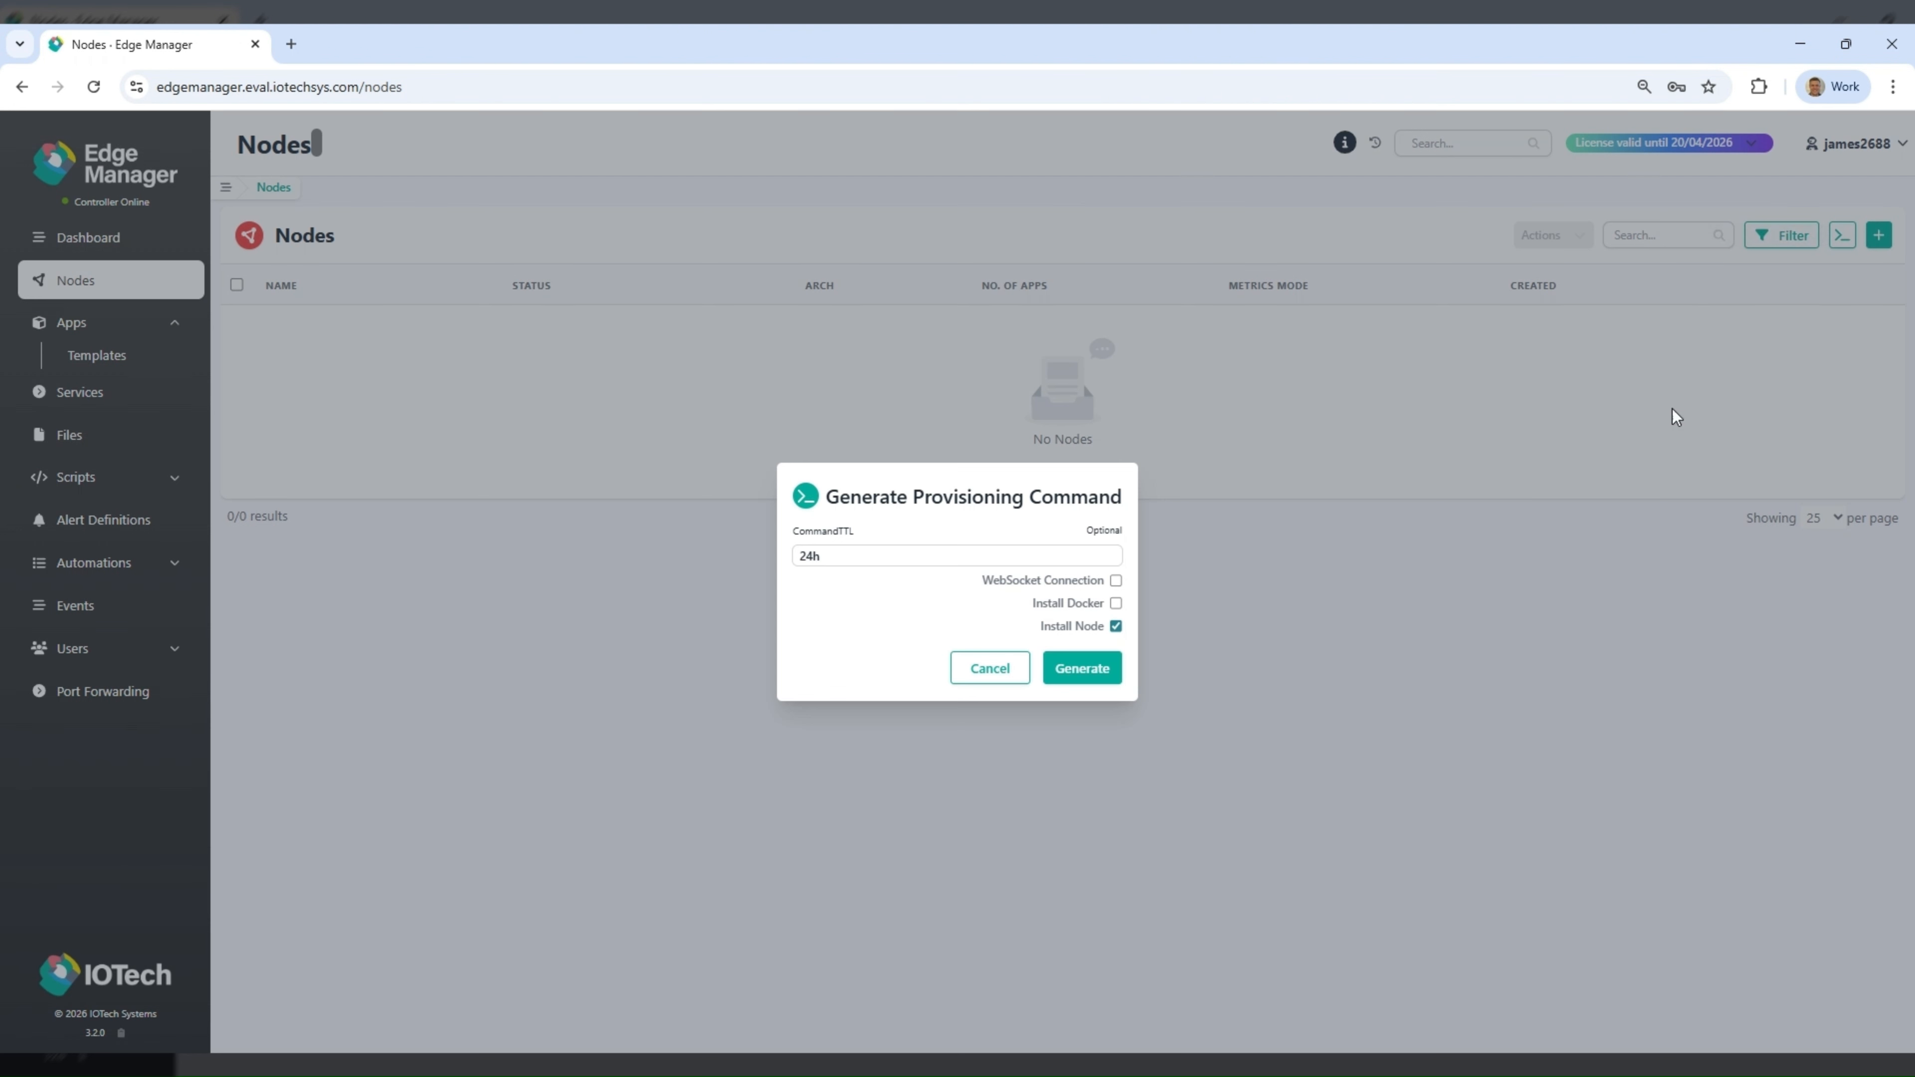
pyautogui.click(1084, 670)
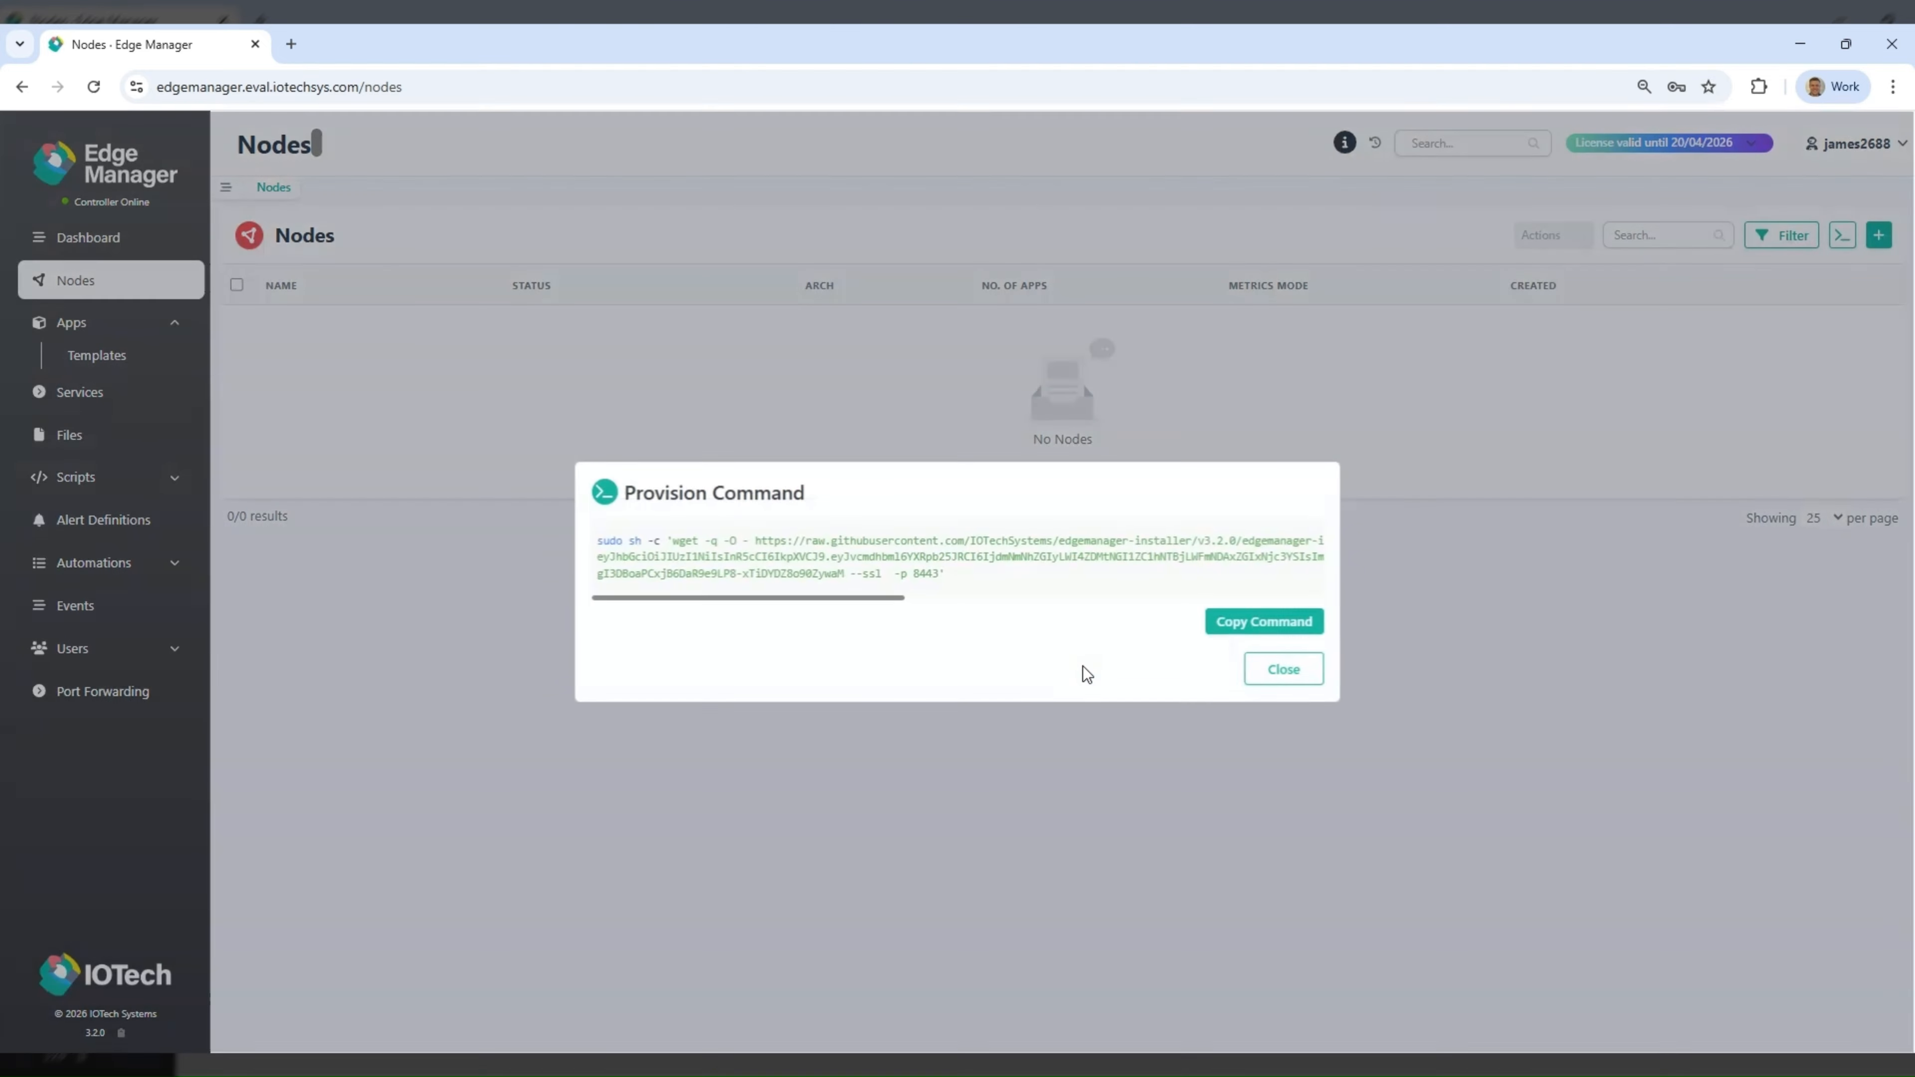
pyautogui.click(1264, 624)
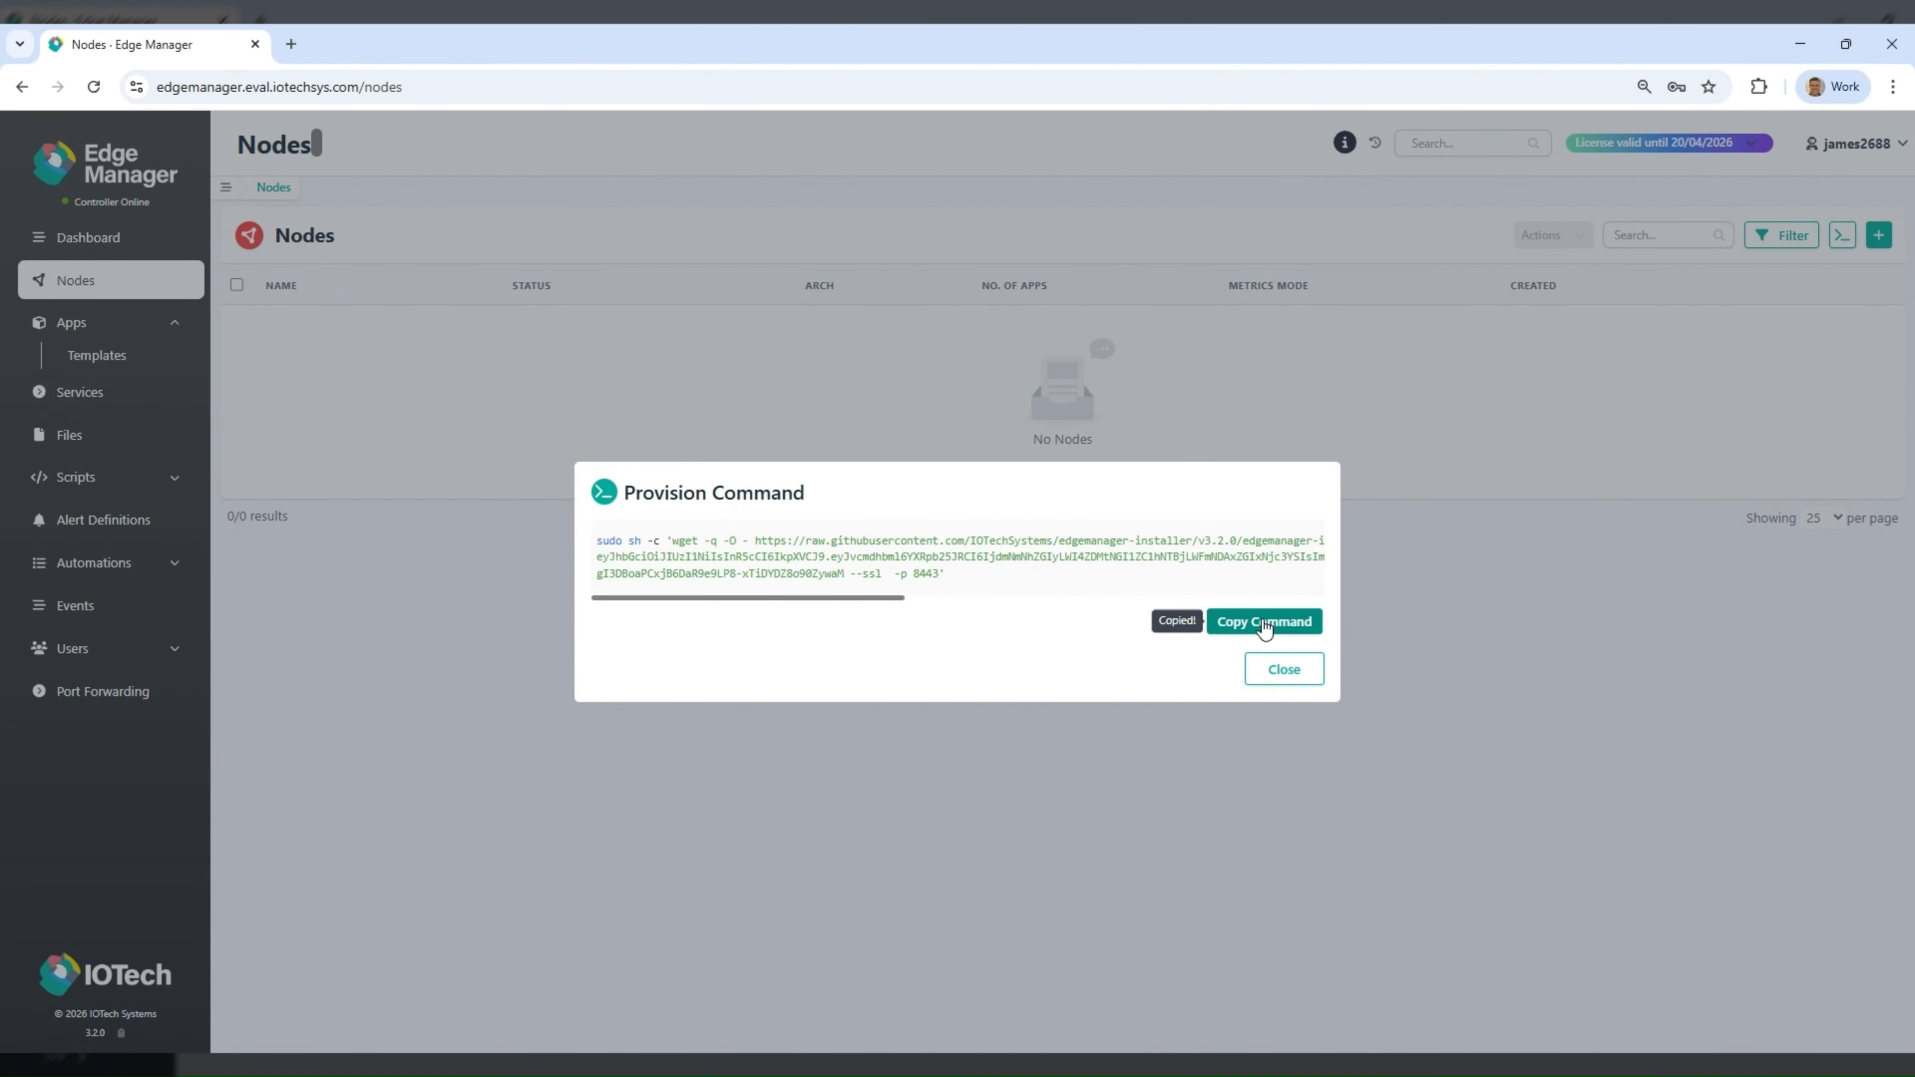
pyautogui.click(1284, 669)
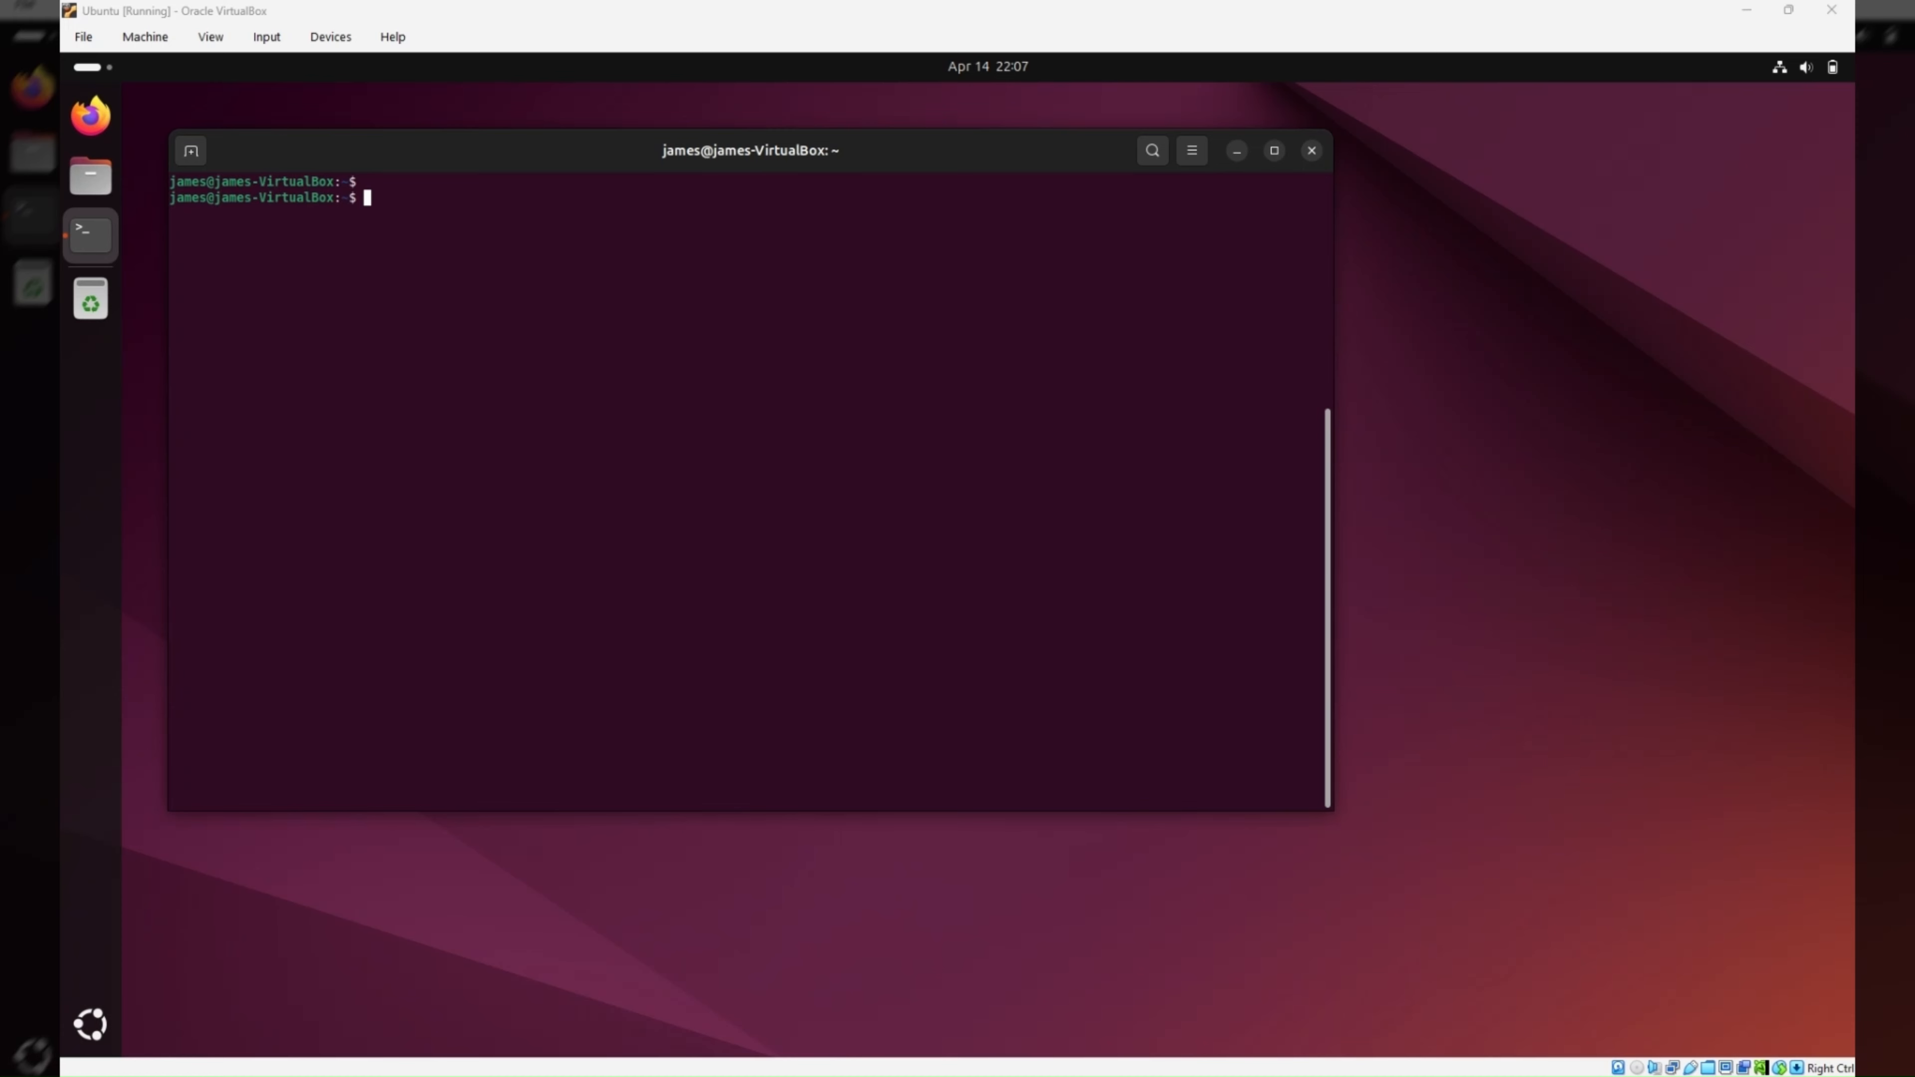
# - Switch to the Ubuntu virtual machine's terminal and run the copied provisioning command containing the access token
pyautogui.hotkey('ctrl', 'shift', 'v')
pyautogui.press('Return')
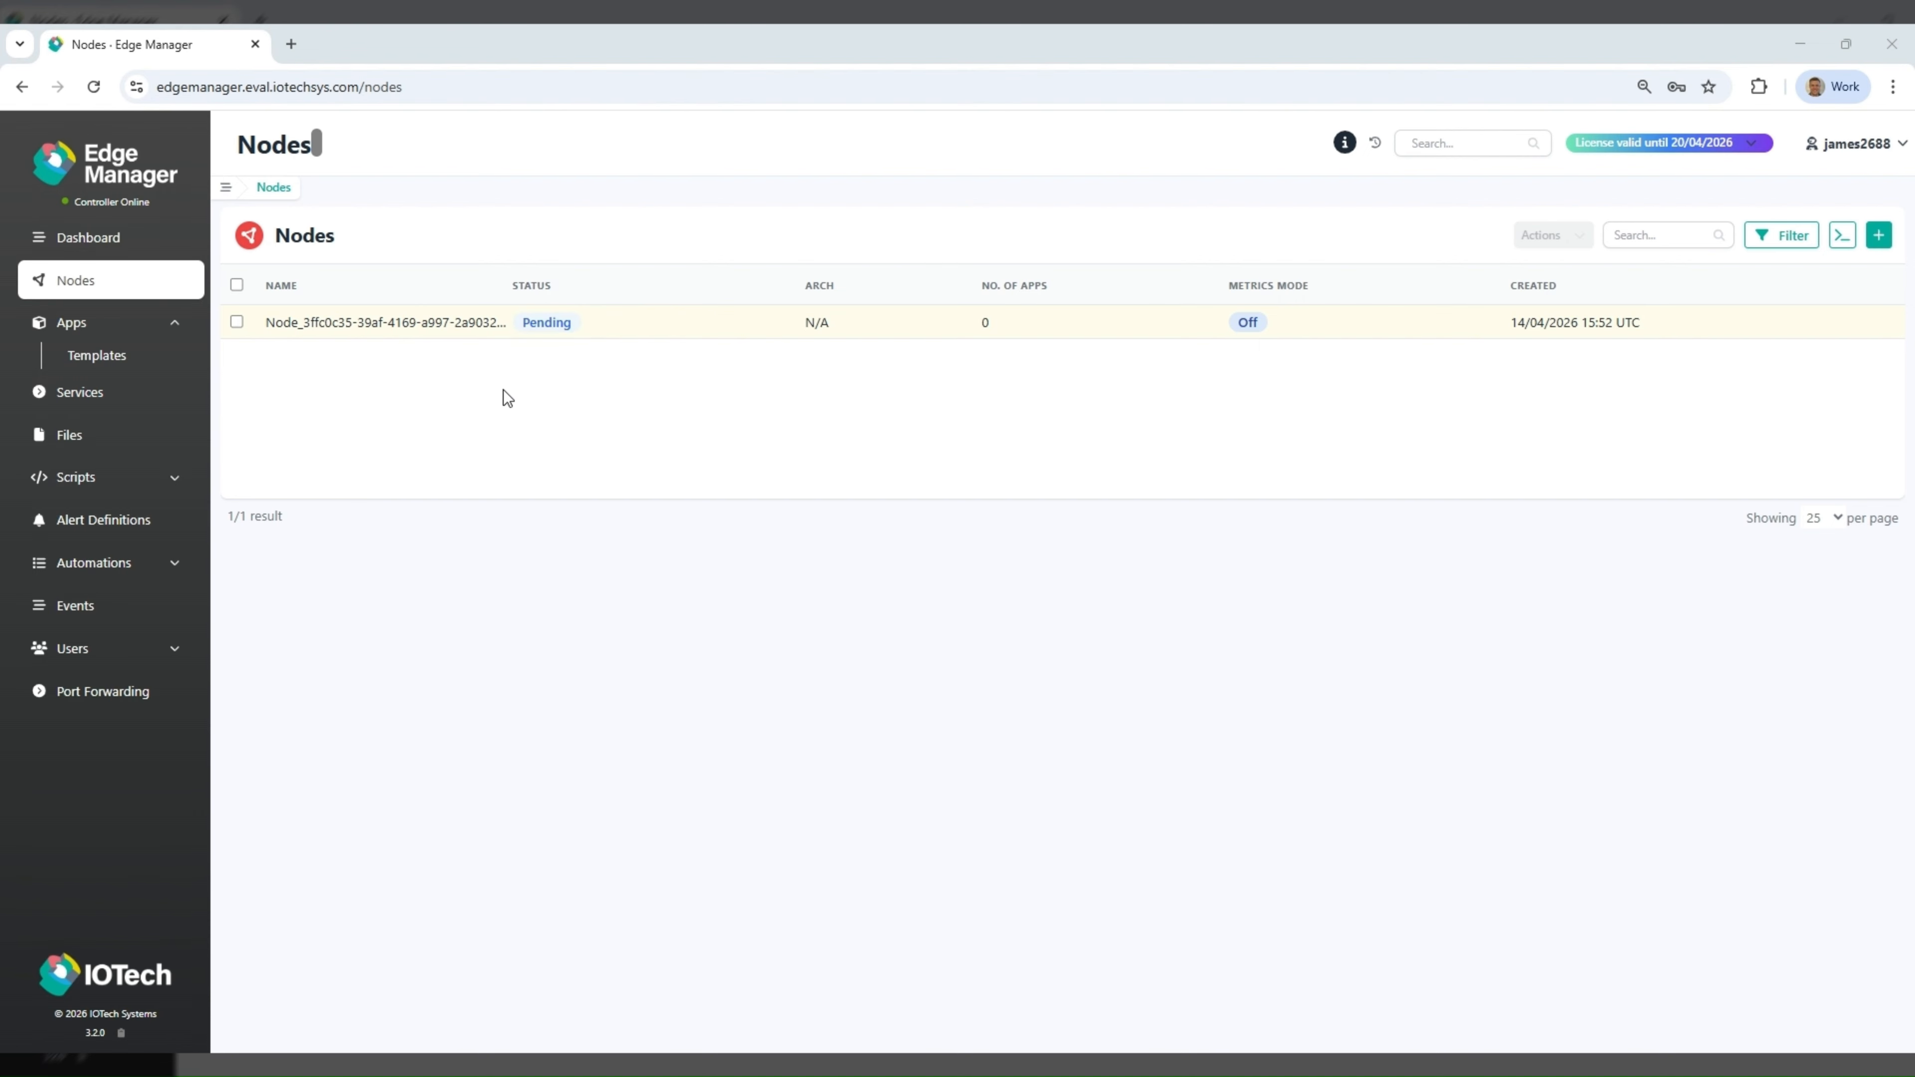
# - Switch back to Edge Manager and accept the pending node under the name Node1
pyautogui.rightClick(424, 327)
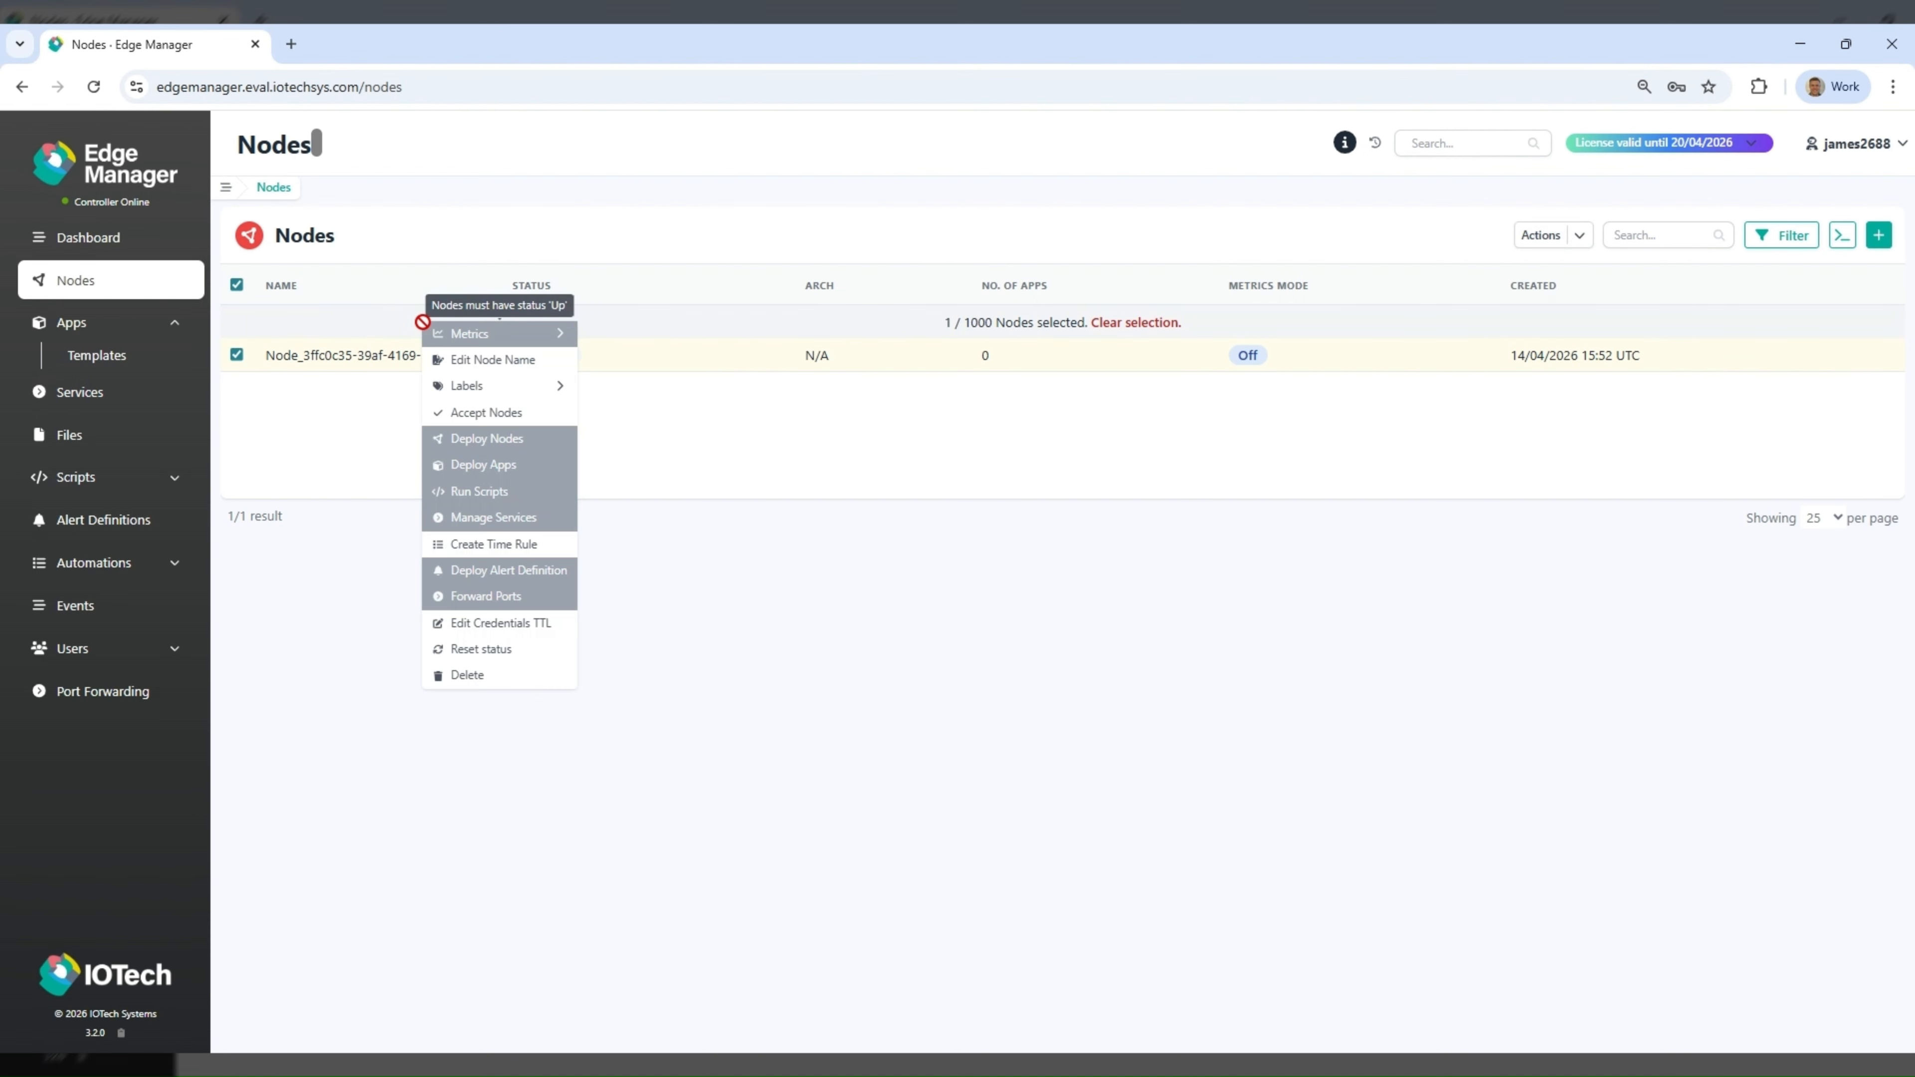
pyautogui.click(504, 412)
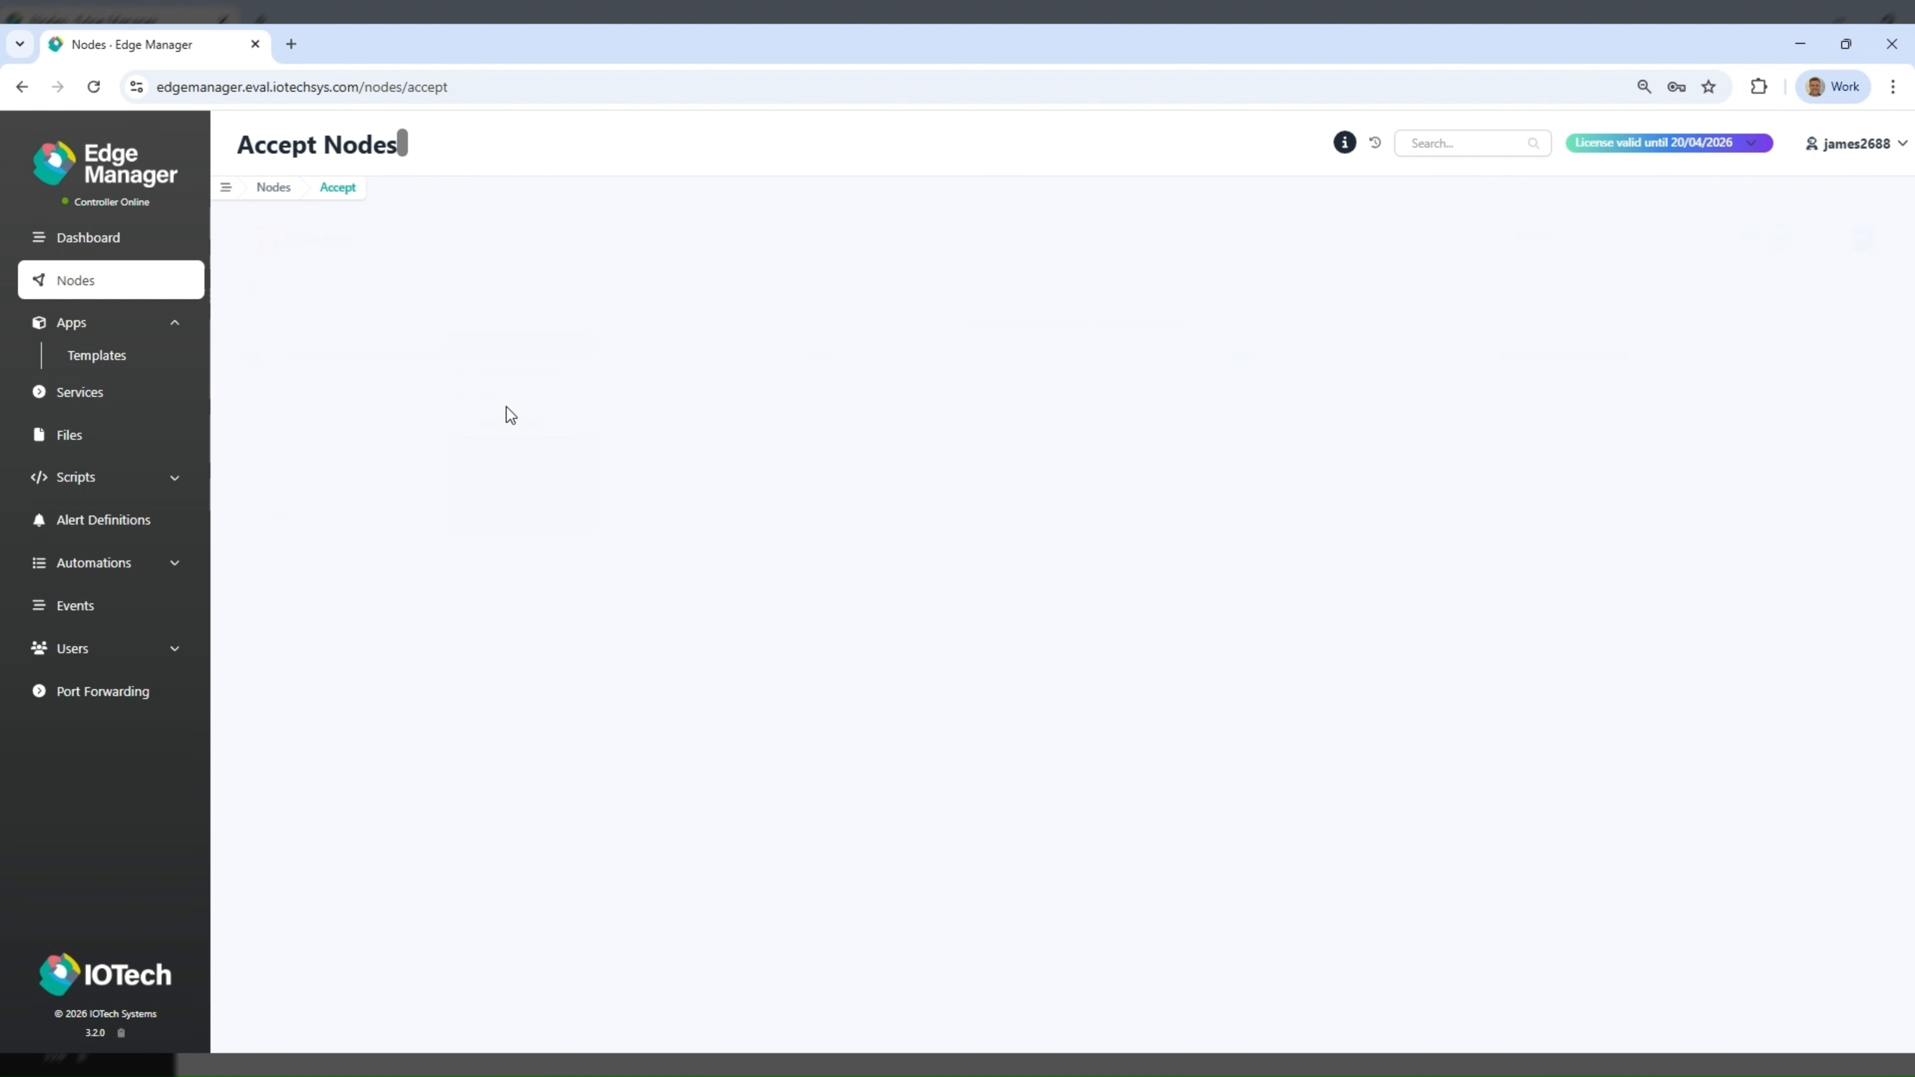
pyautogui.tripleClick(468, 477)
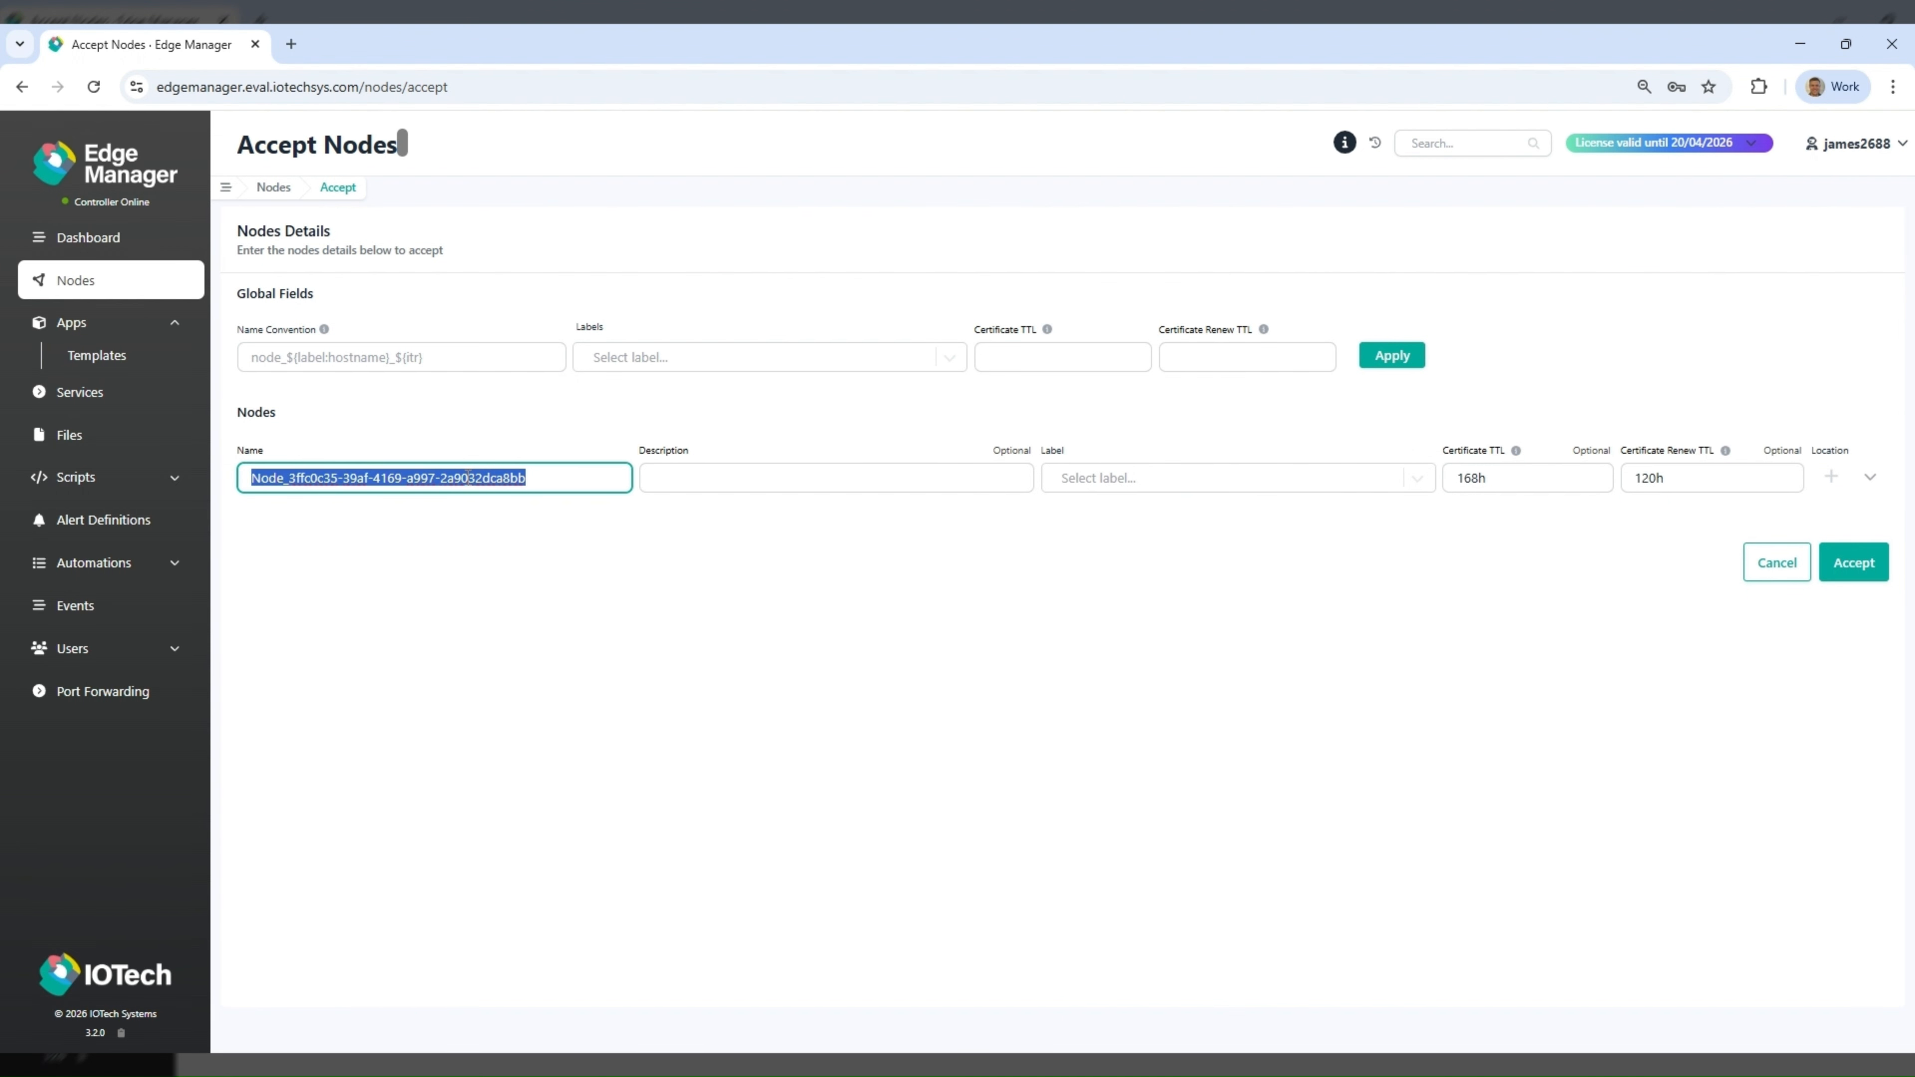
pyautogui.write('Node1')
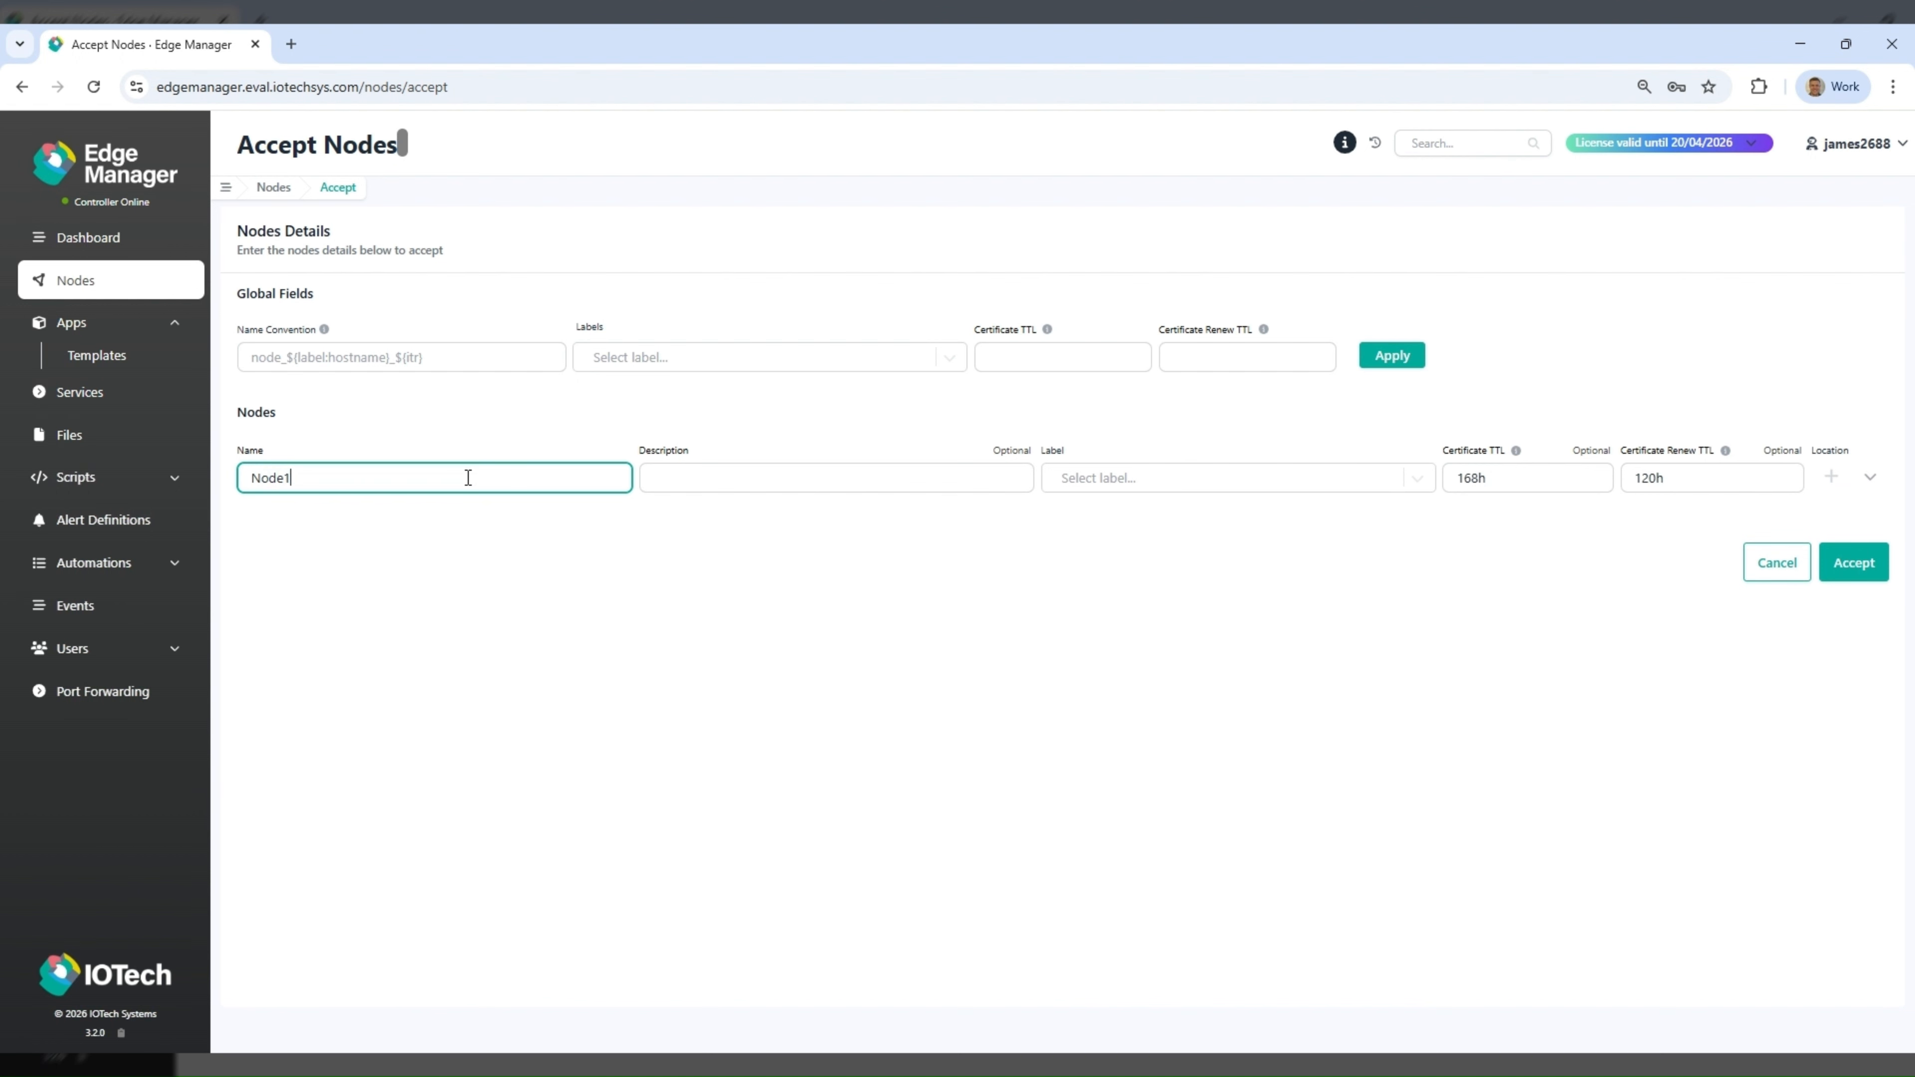
pyautogui.click(1881, 563)
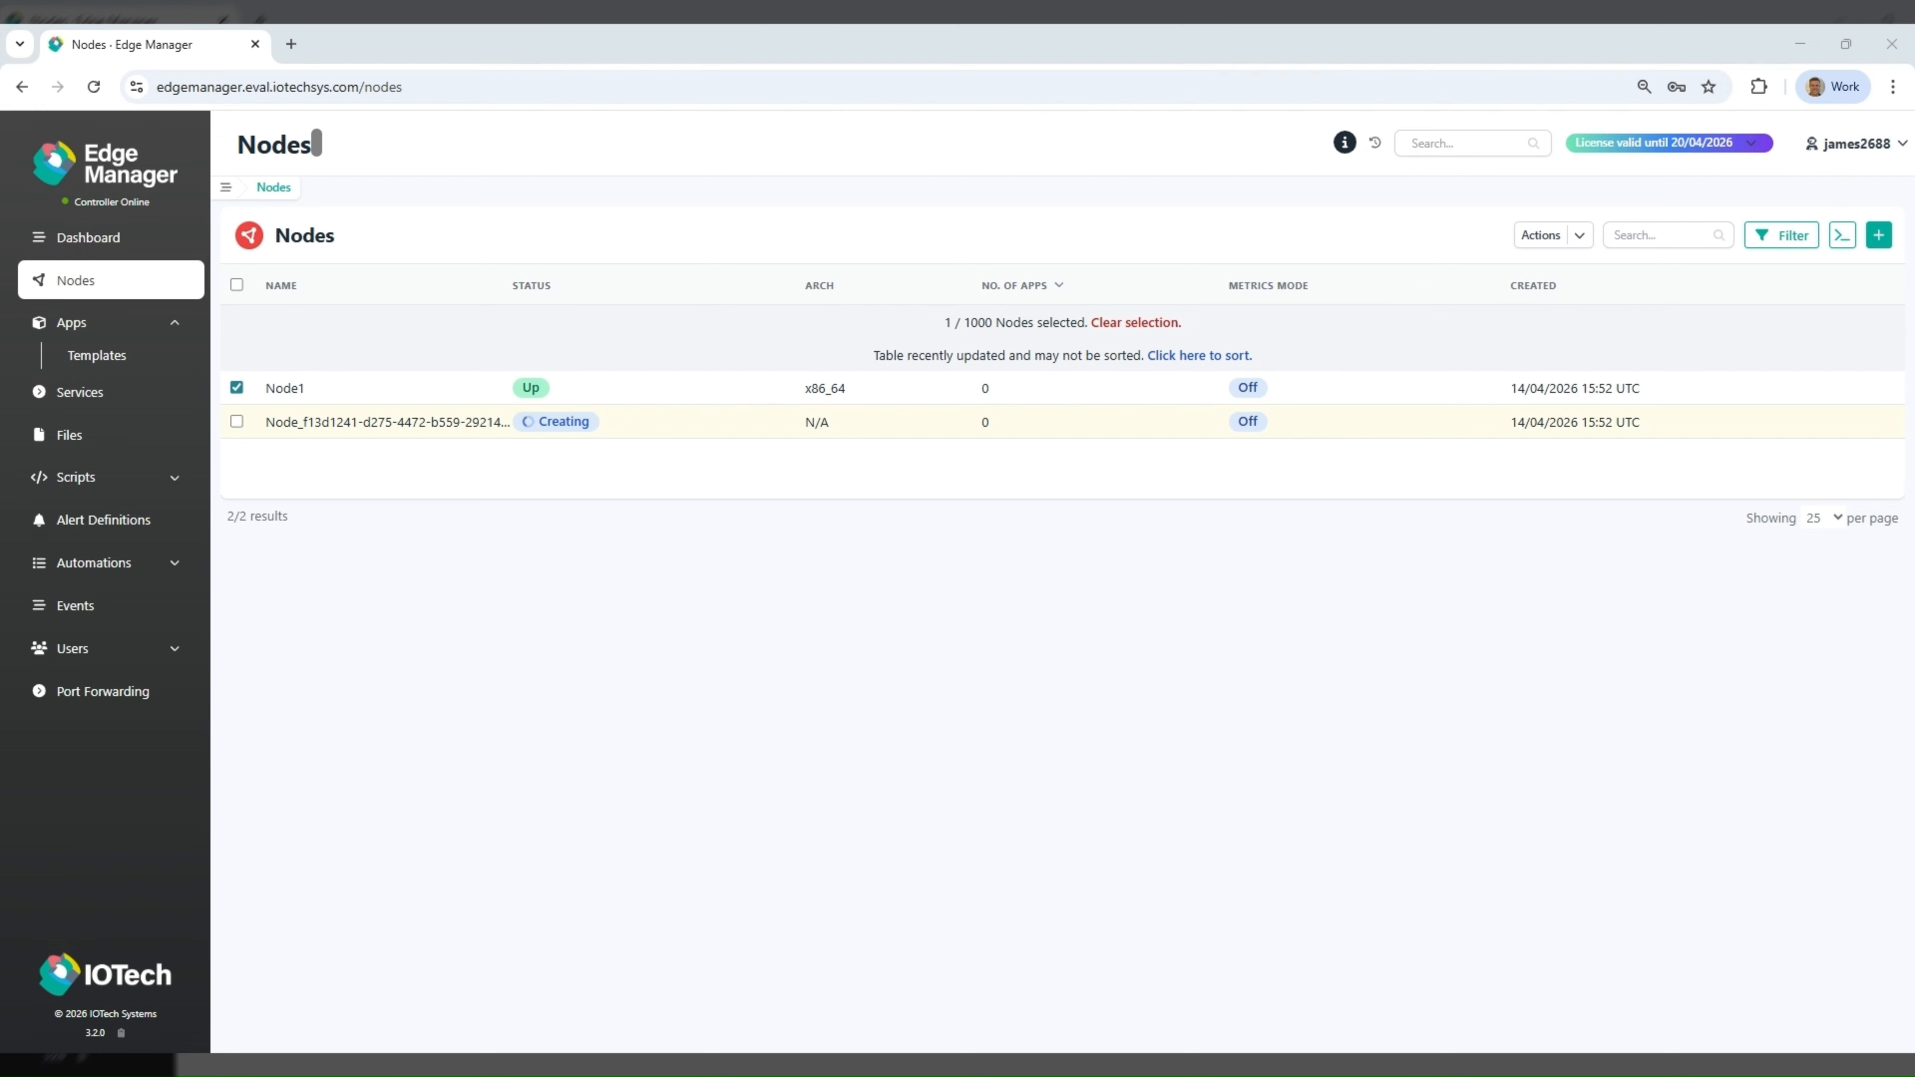
# - Accept the pending node listed directly below Node1 under the name Node2
pyautogui.rightClick(455, 420)
pyautogui.click(519, 512)
pyautogui.tripleClick(461, 475)
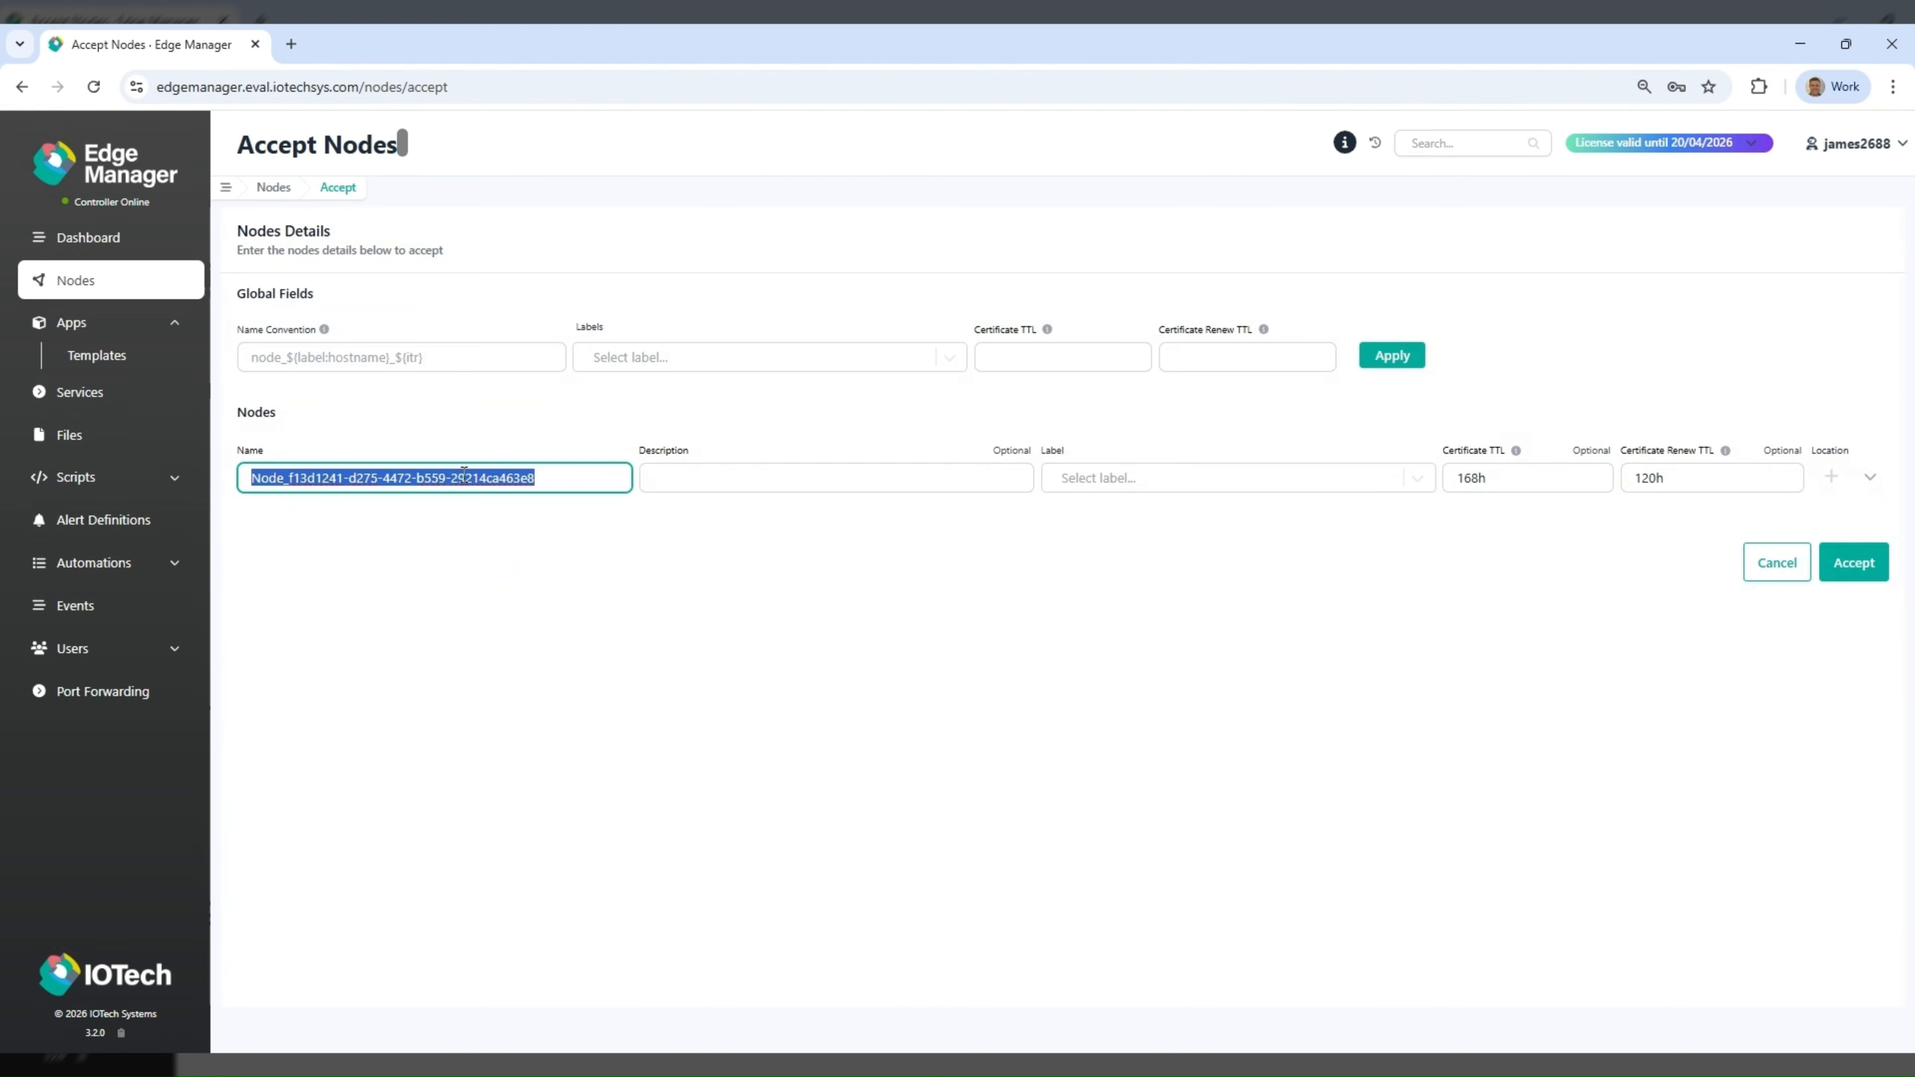
pyautogui.write('Node2')
pyautogui.click(1854, 562)
# - Accept the remaining pending node under the name Node3
pyautogui.rightClick(441, 421)
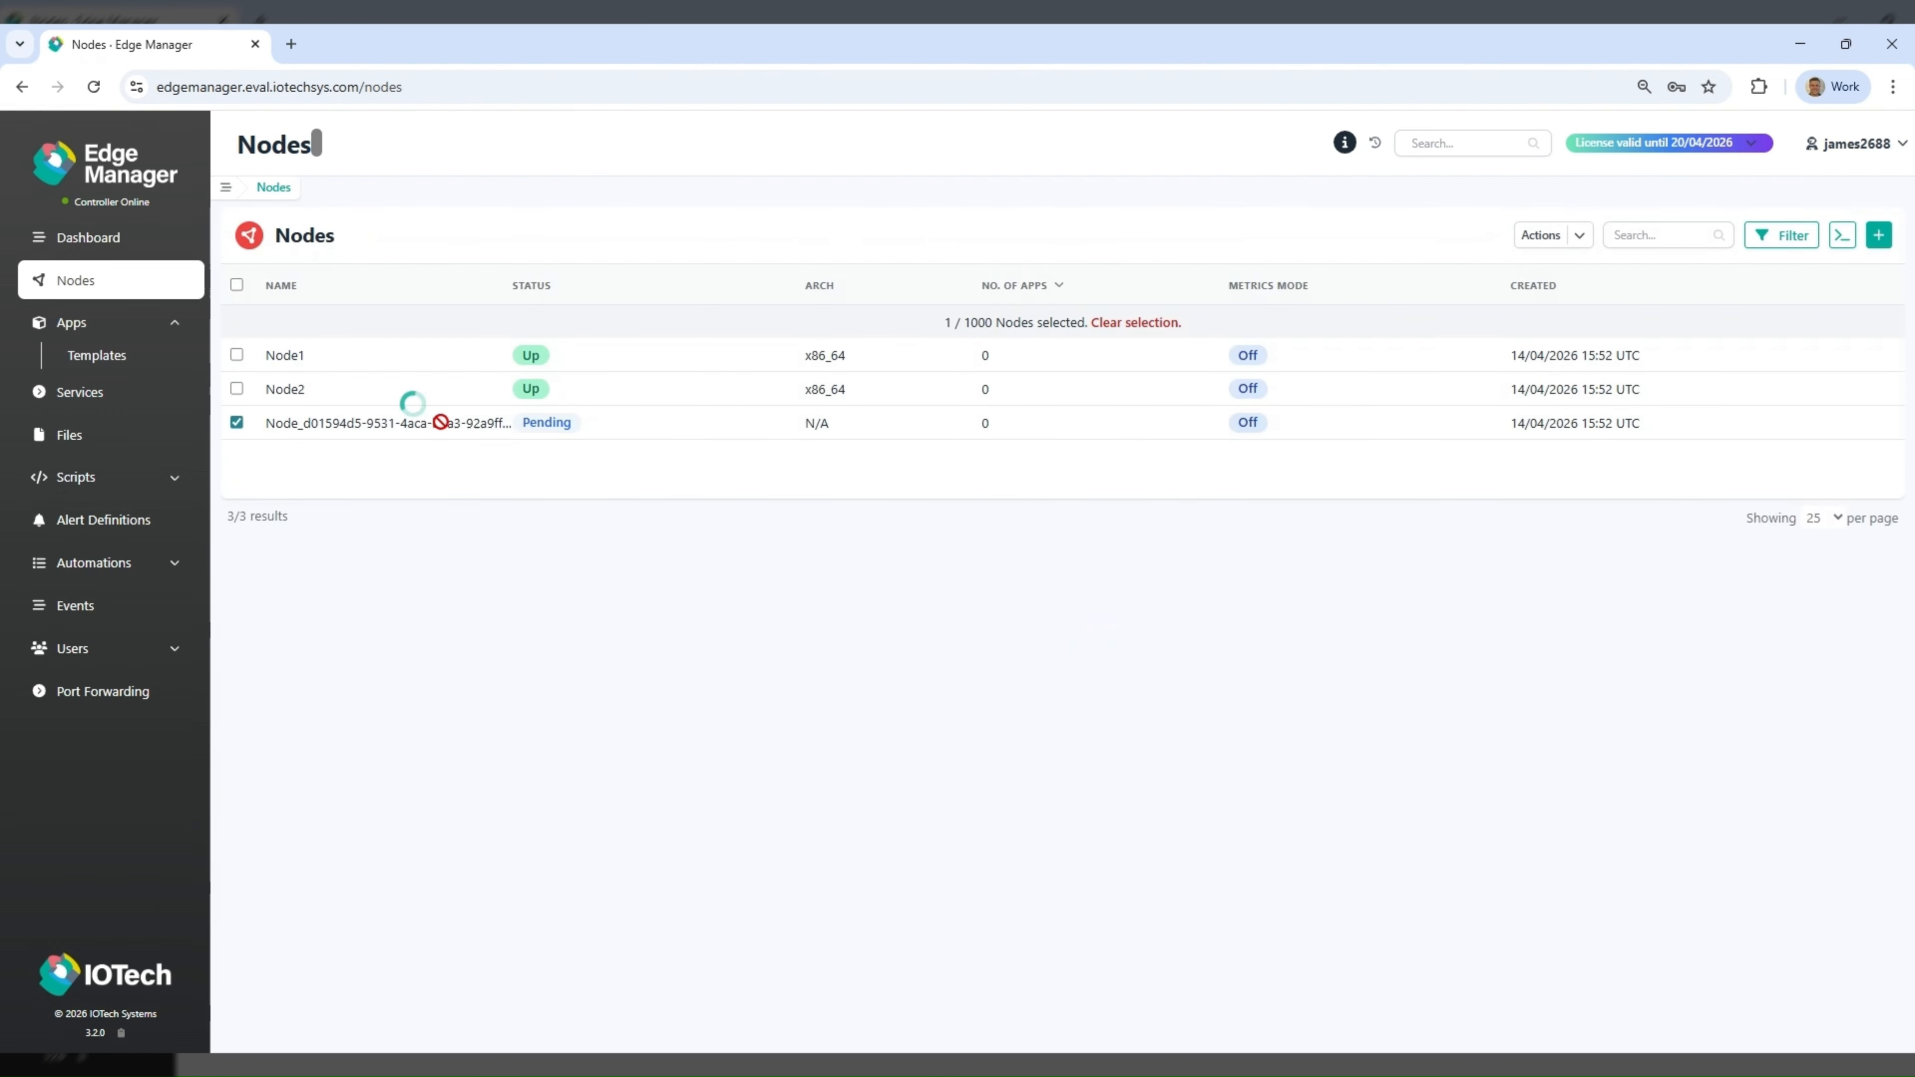
pyautogui.click(530, 513)
pyautogui.tripleClick(560, 474)
pyautogui.write('Node3')
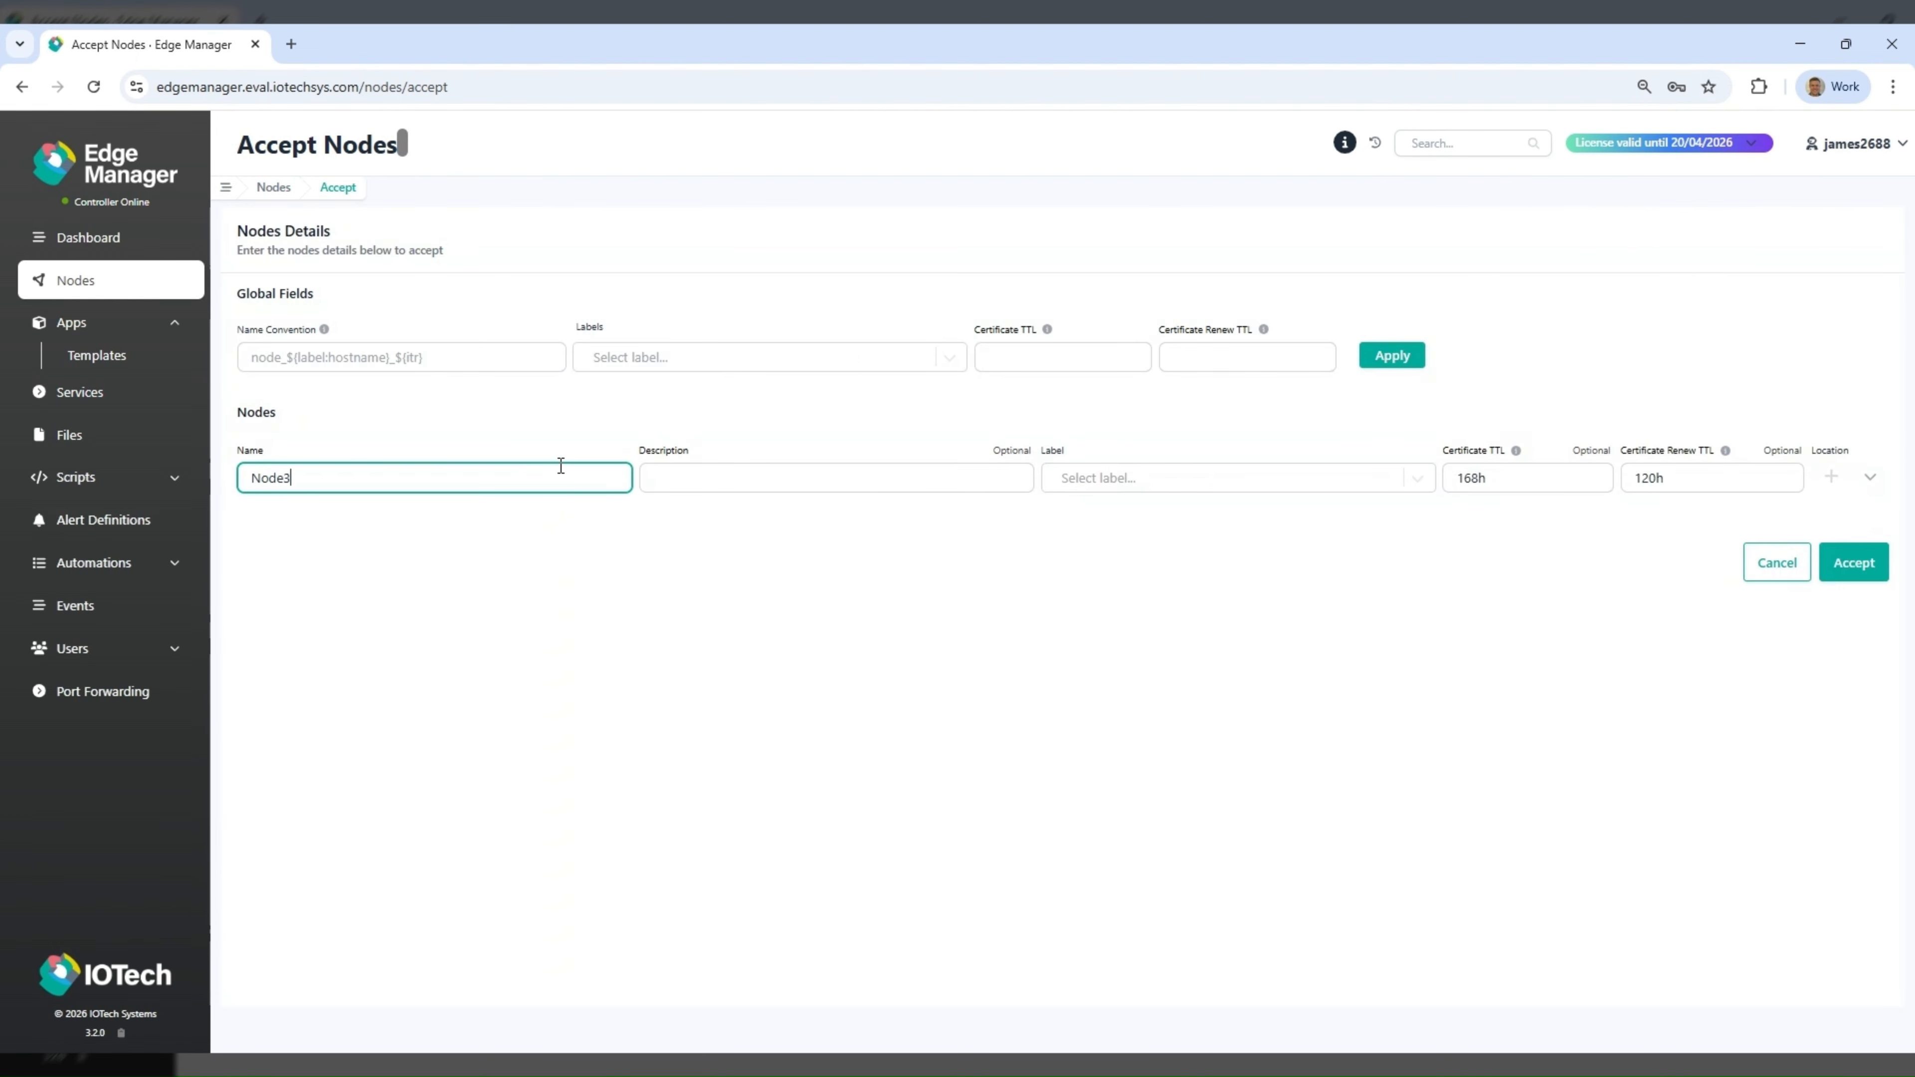
pyautogui.click(1791, 562)
# - Open Node1's details, start an SSH tunnel session to it and stop the session again
pyautogui.click(295, 353)
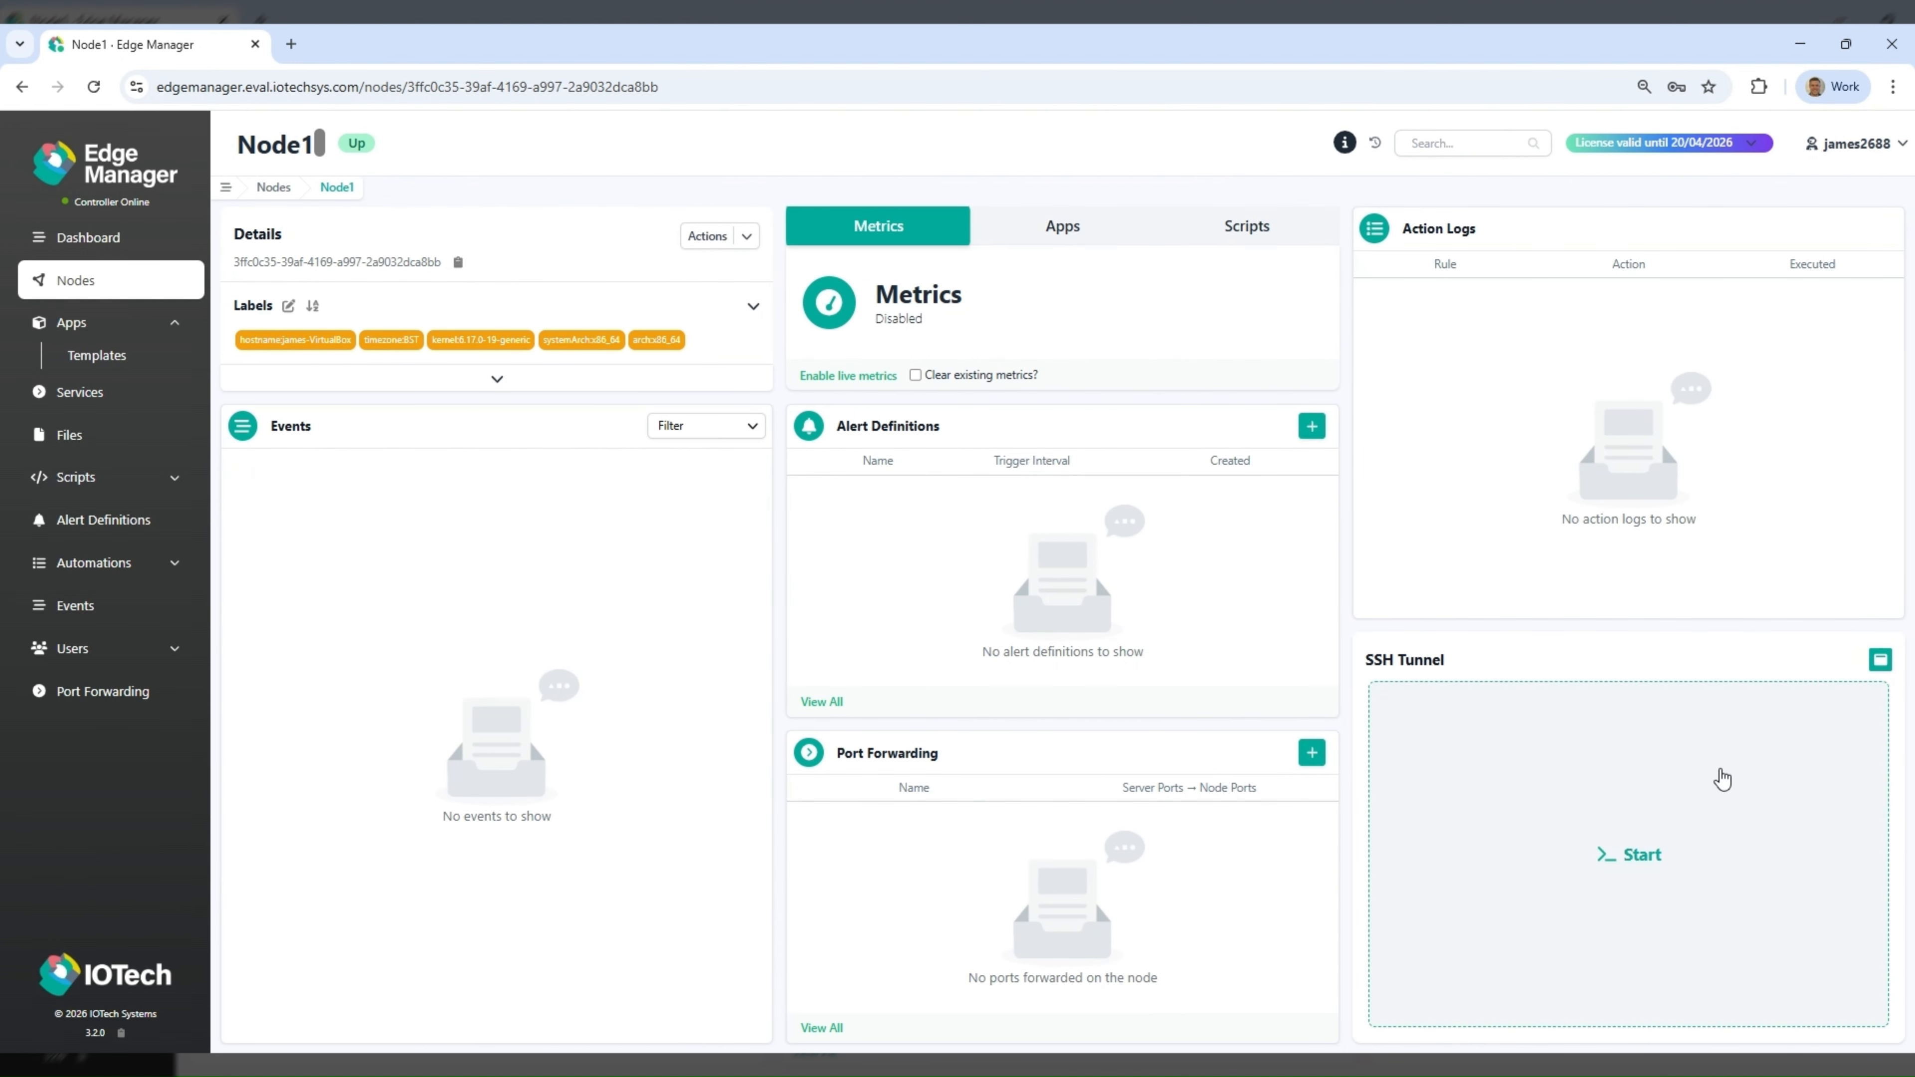
pyautogui.click(1723, 778)
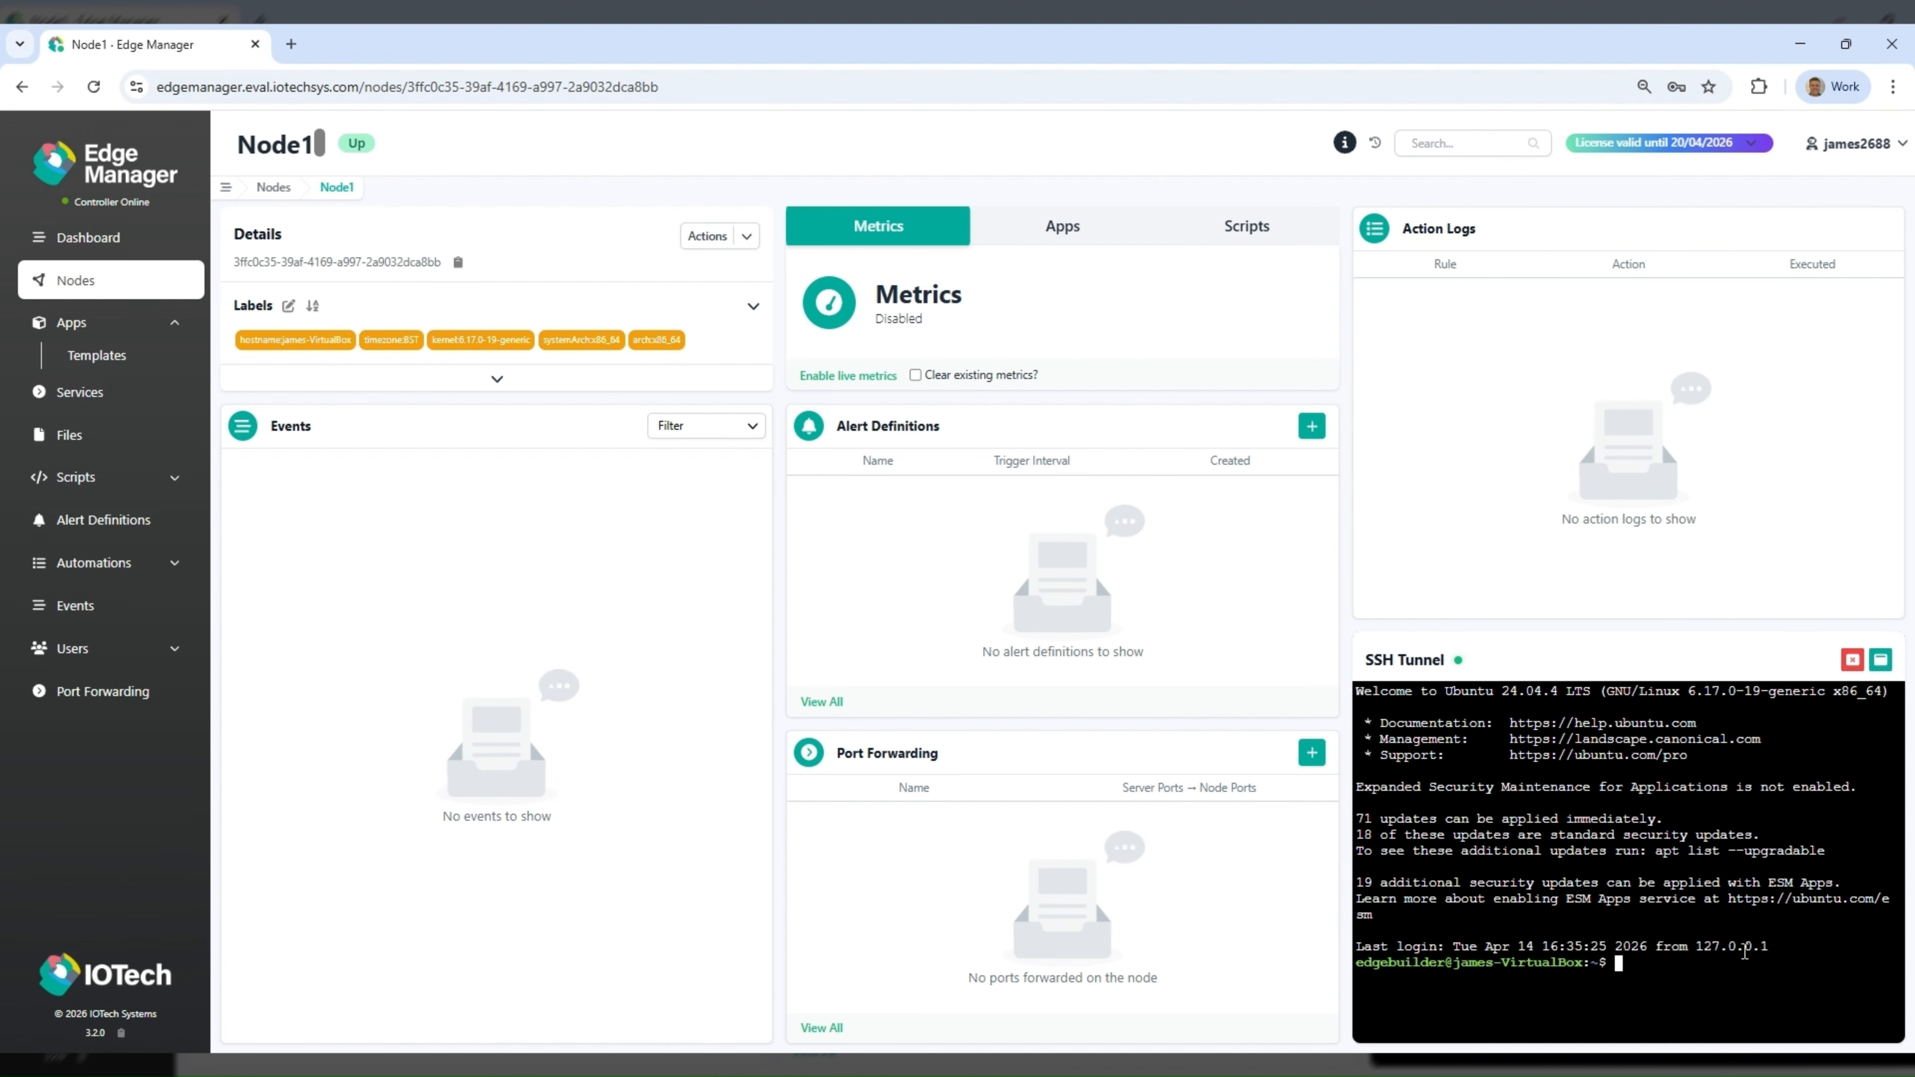
pyautogui.click(1851, 661)
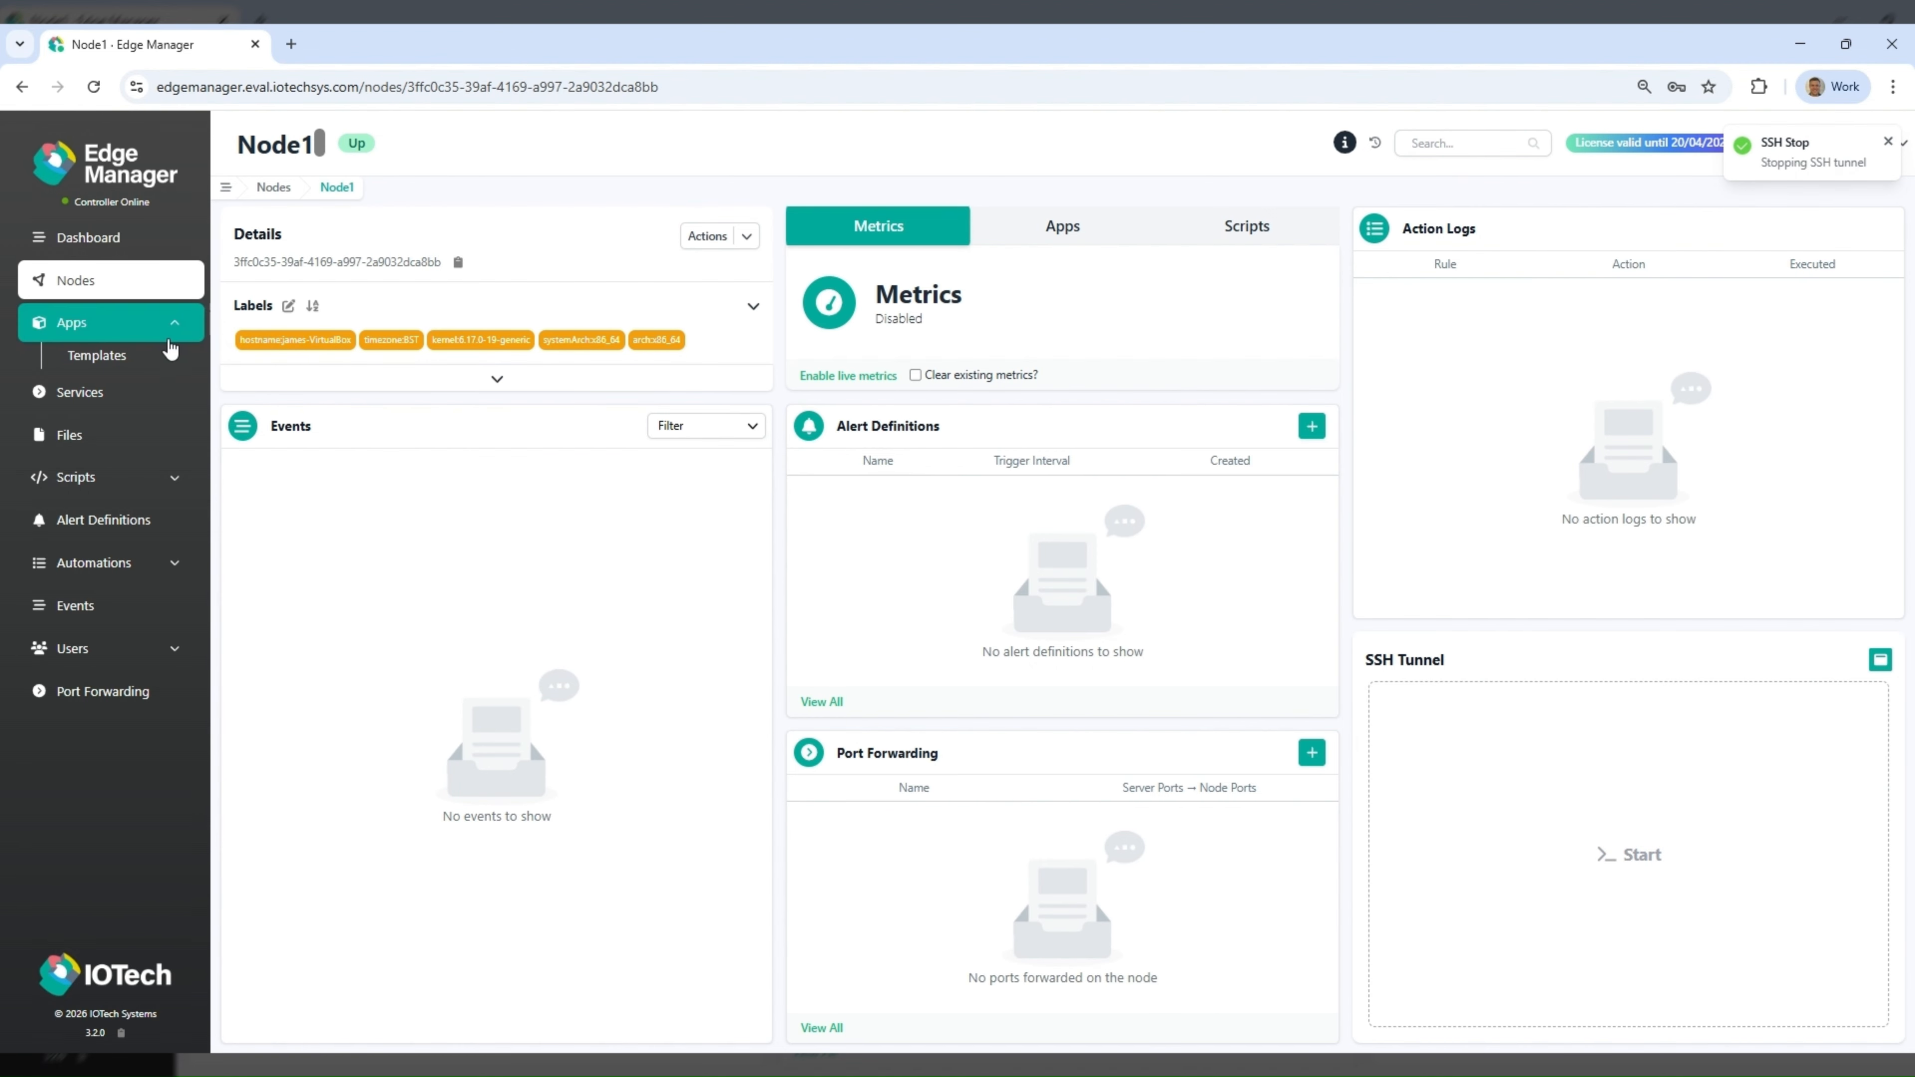
# - Deploy the SimpleWebServer app template to Node1 without an app config
pyautogui.click(122, 362)
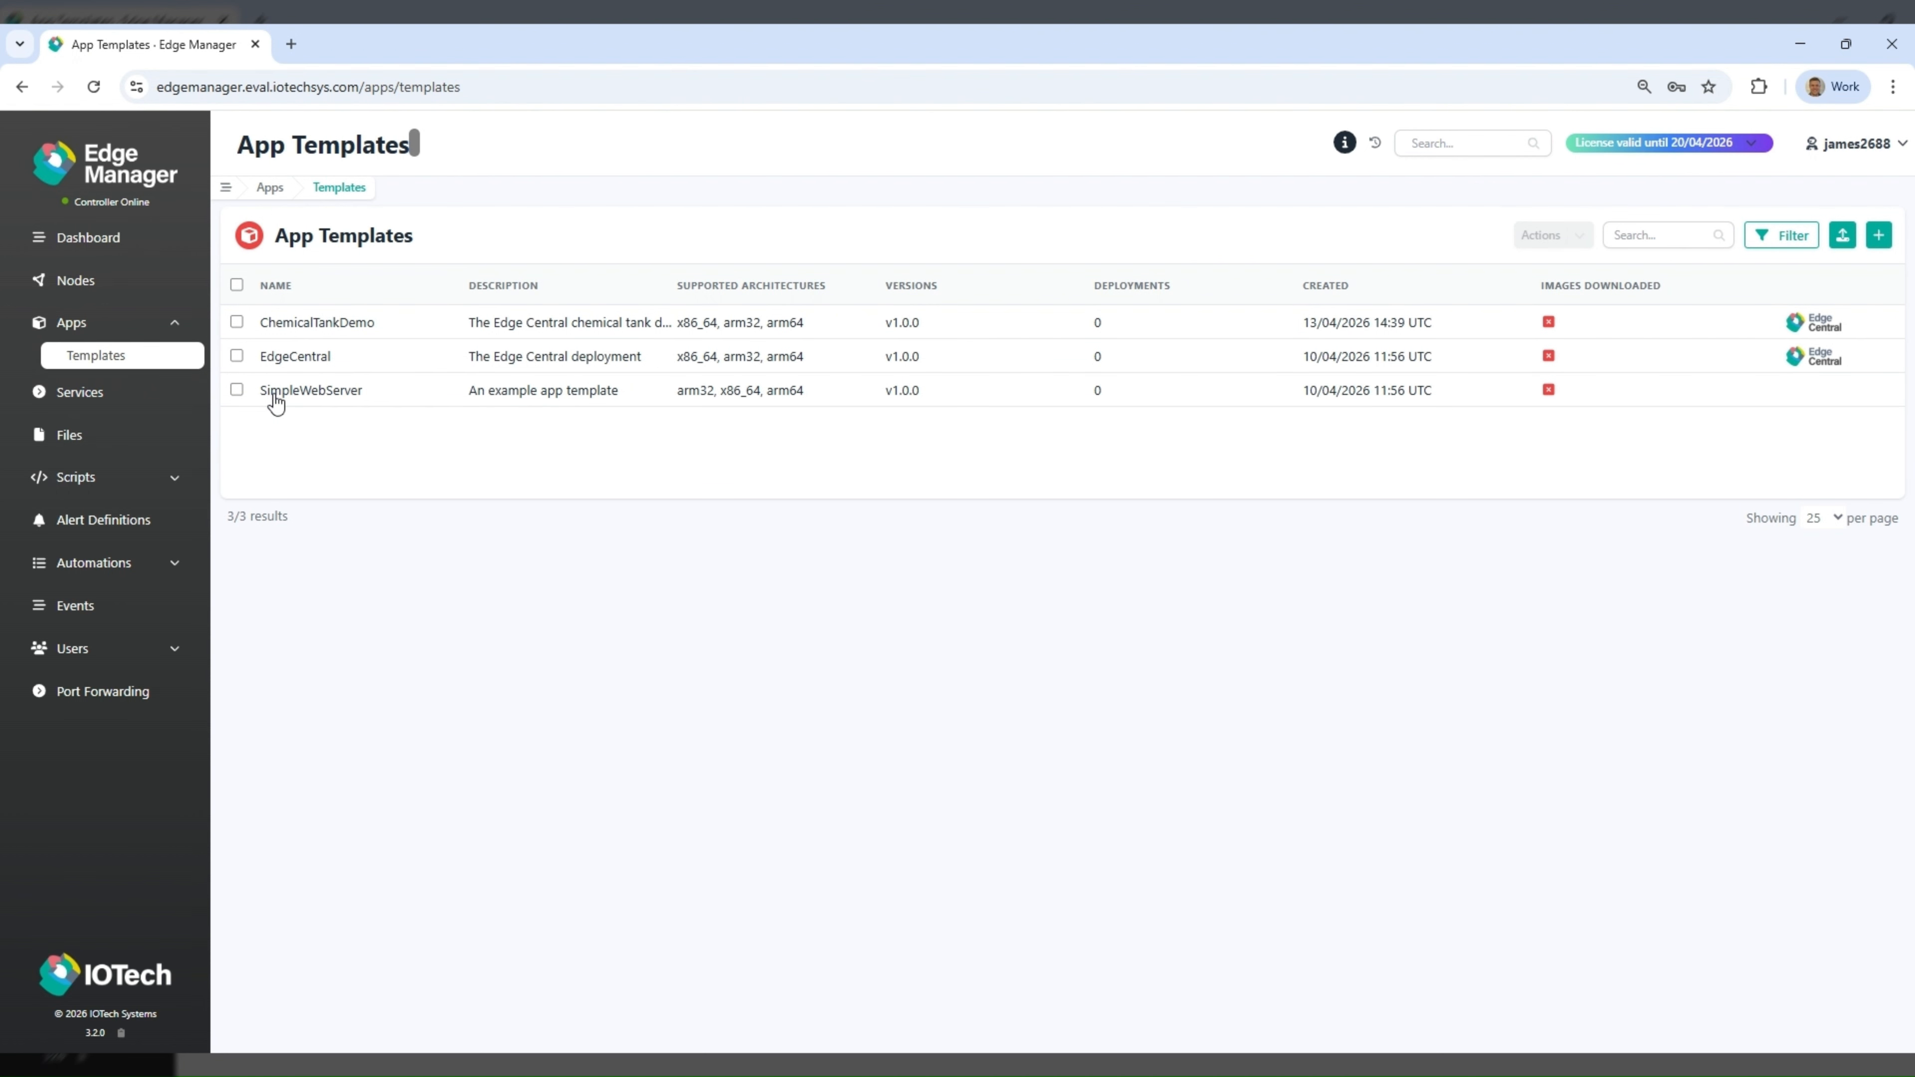
pyautogui.click(295, 392)
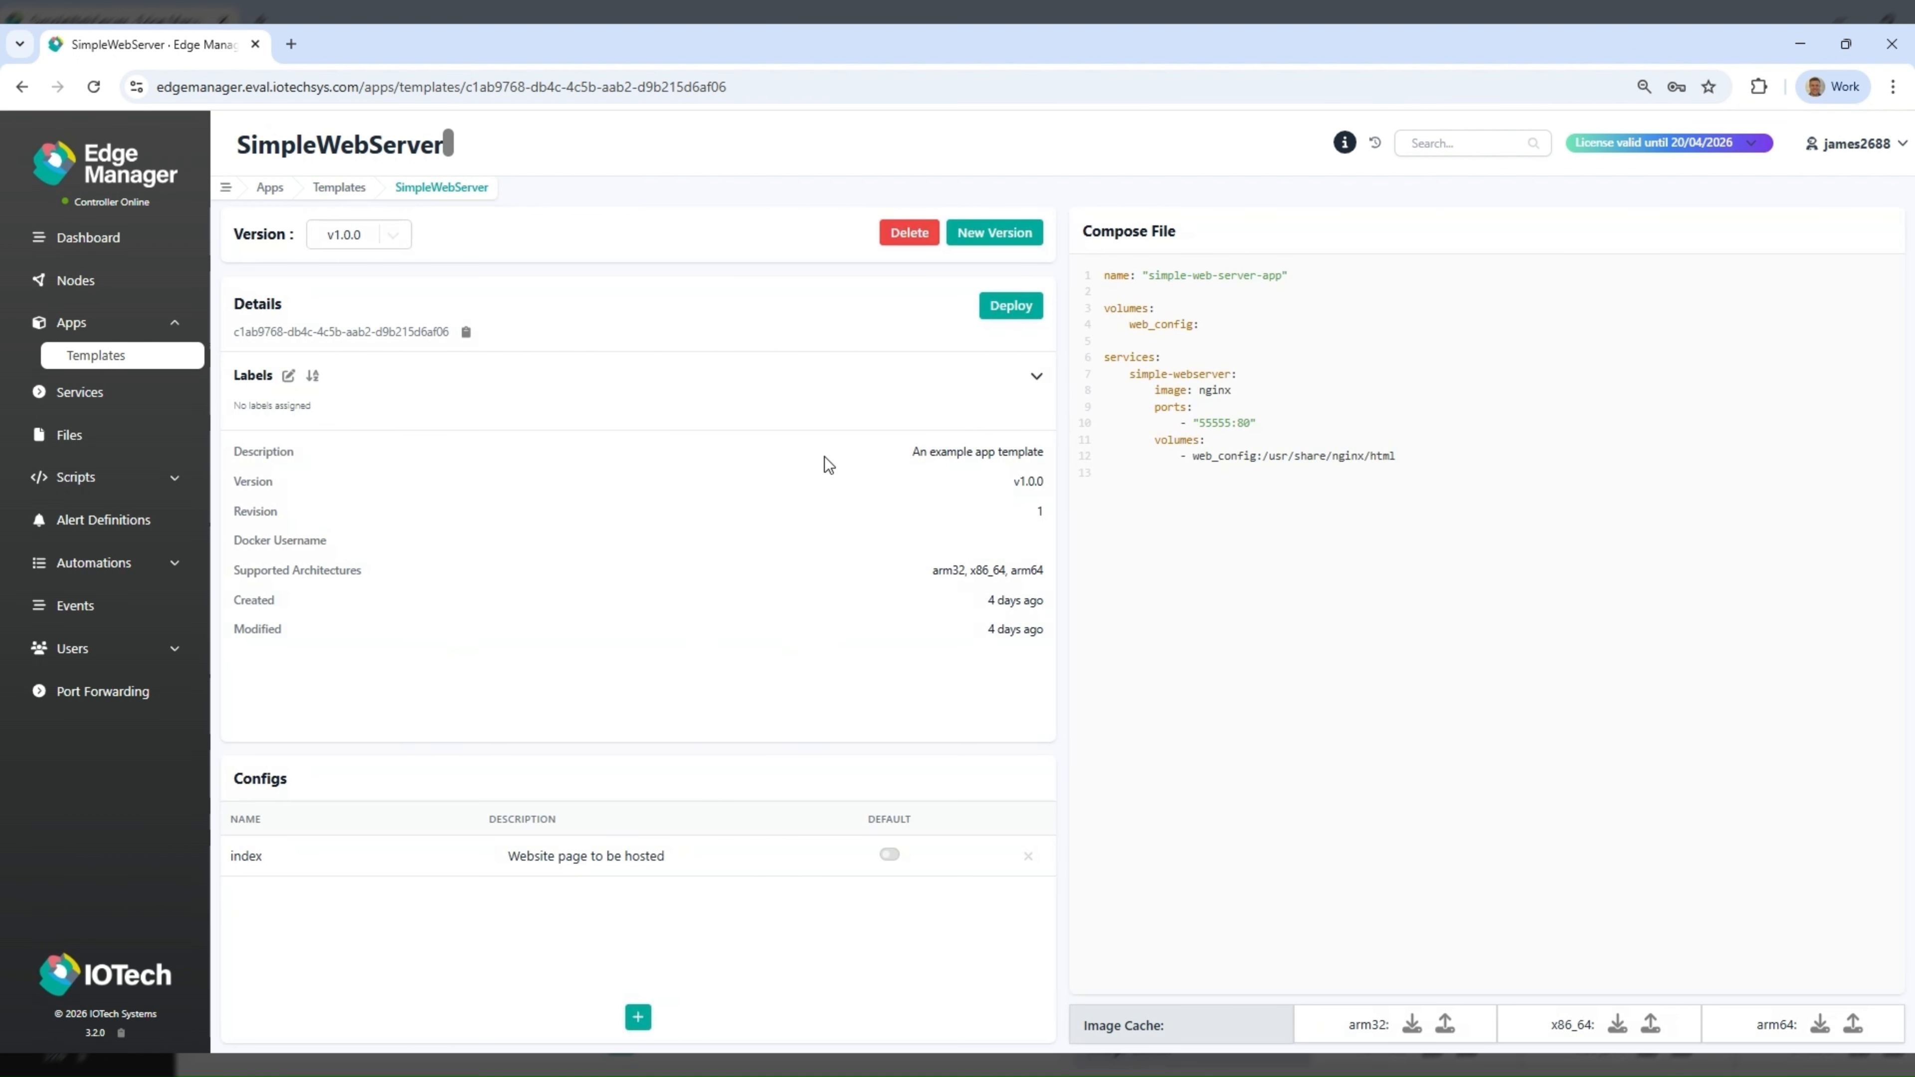
pyautogui.click(1009, 307)
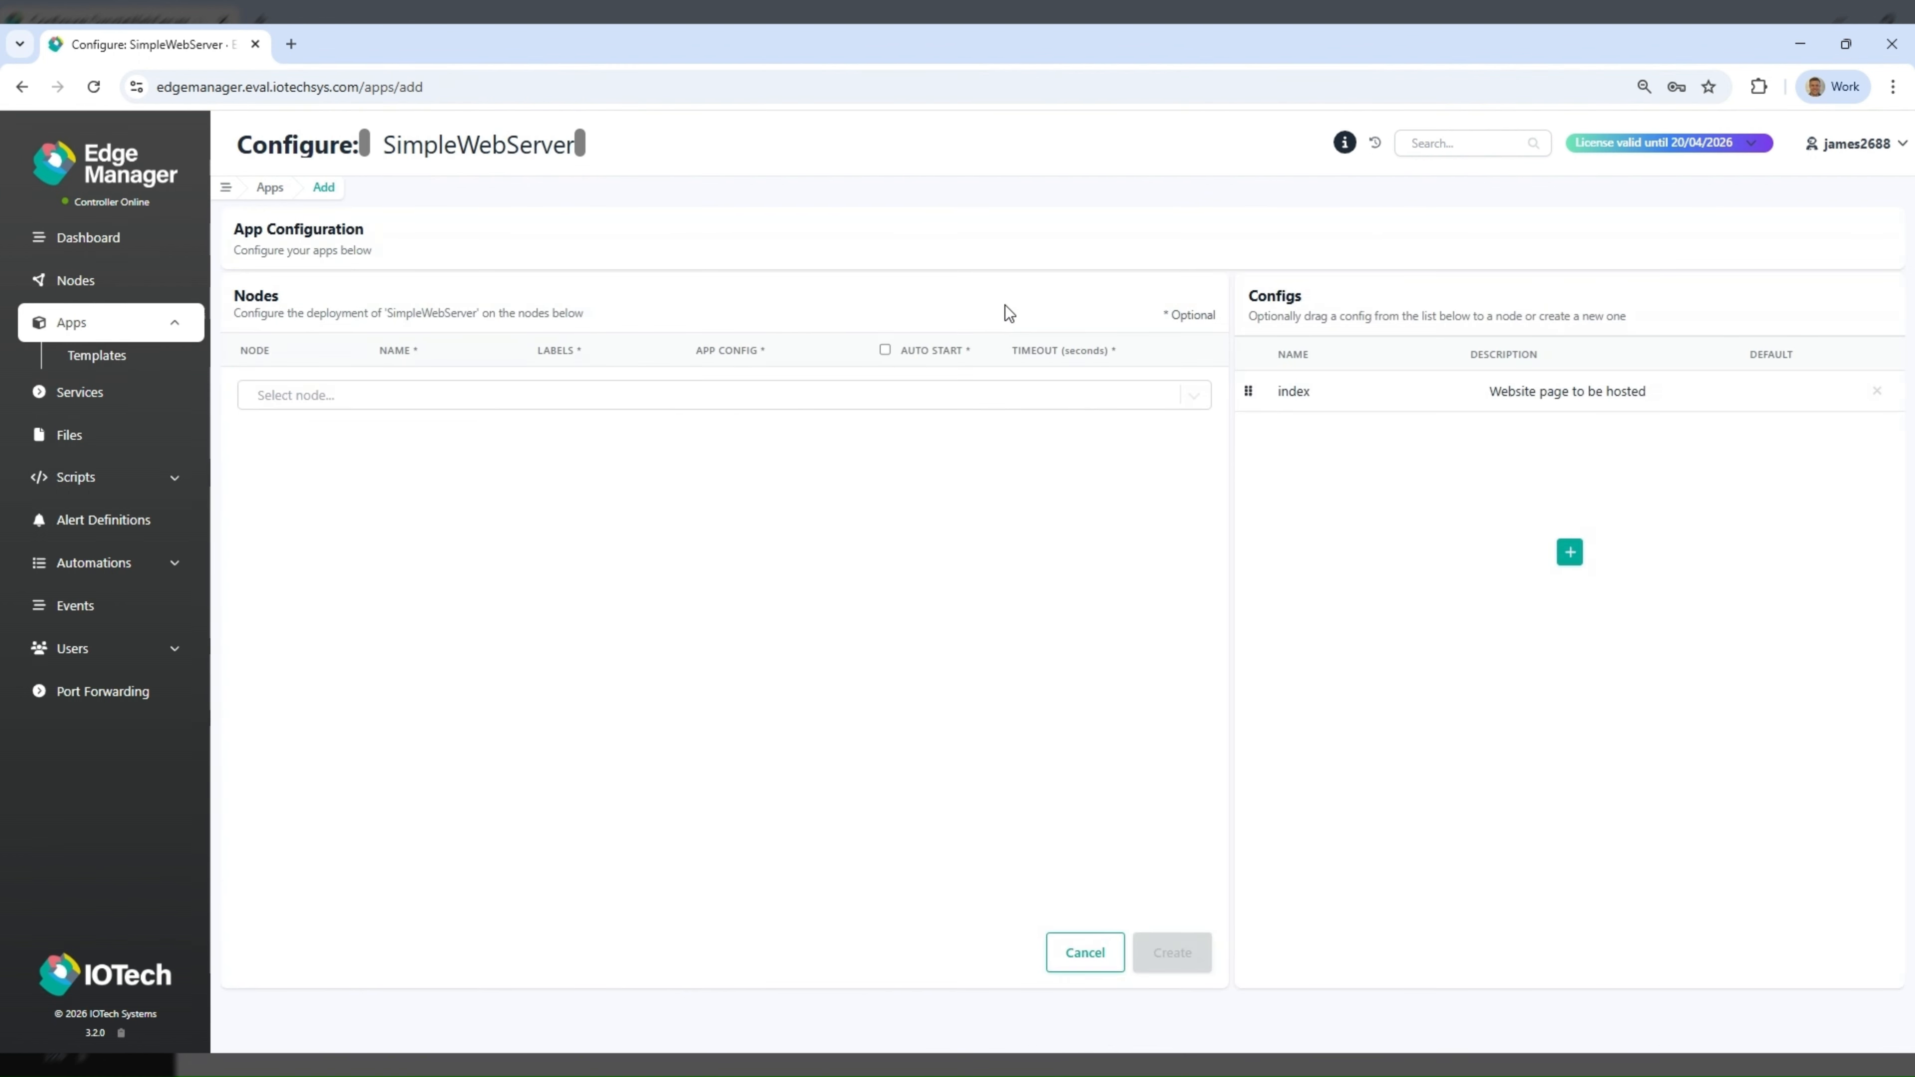
pyautogui.click(865, 403)
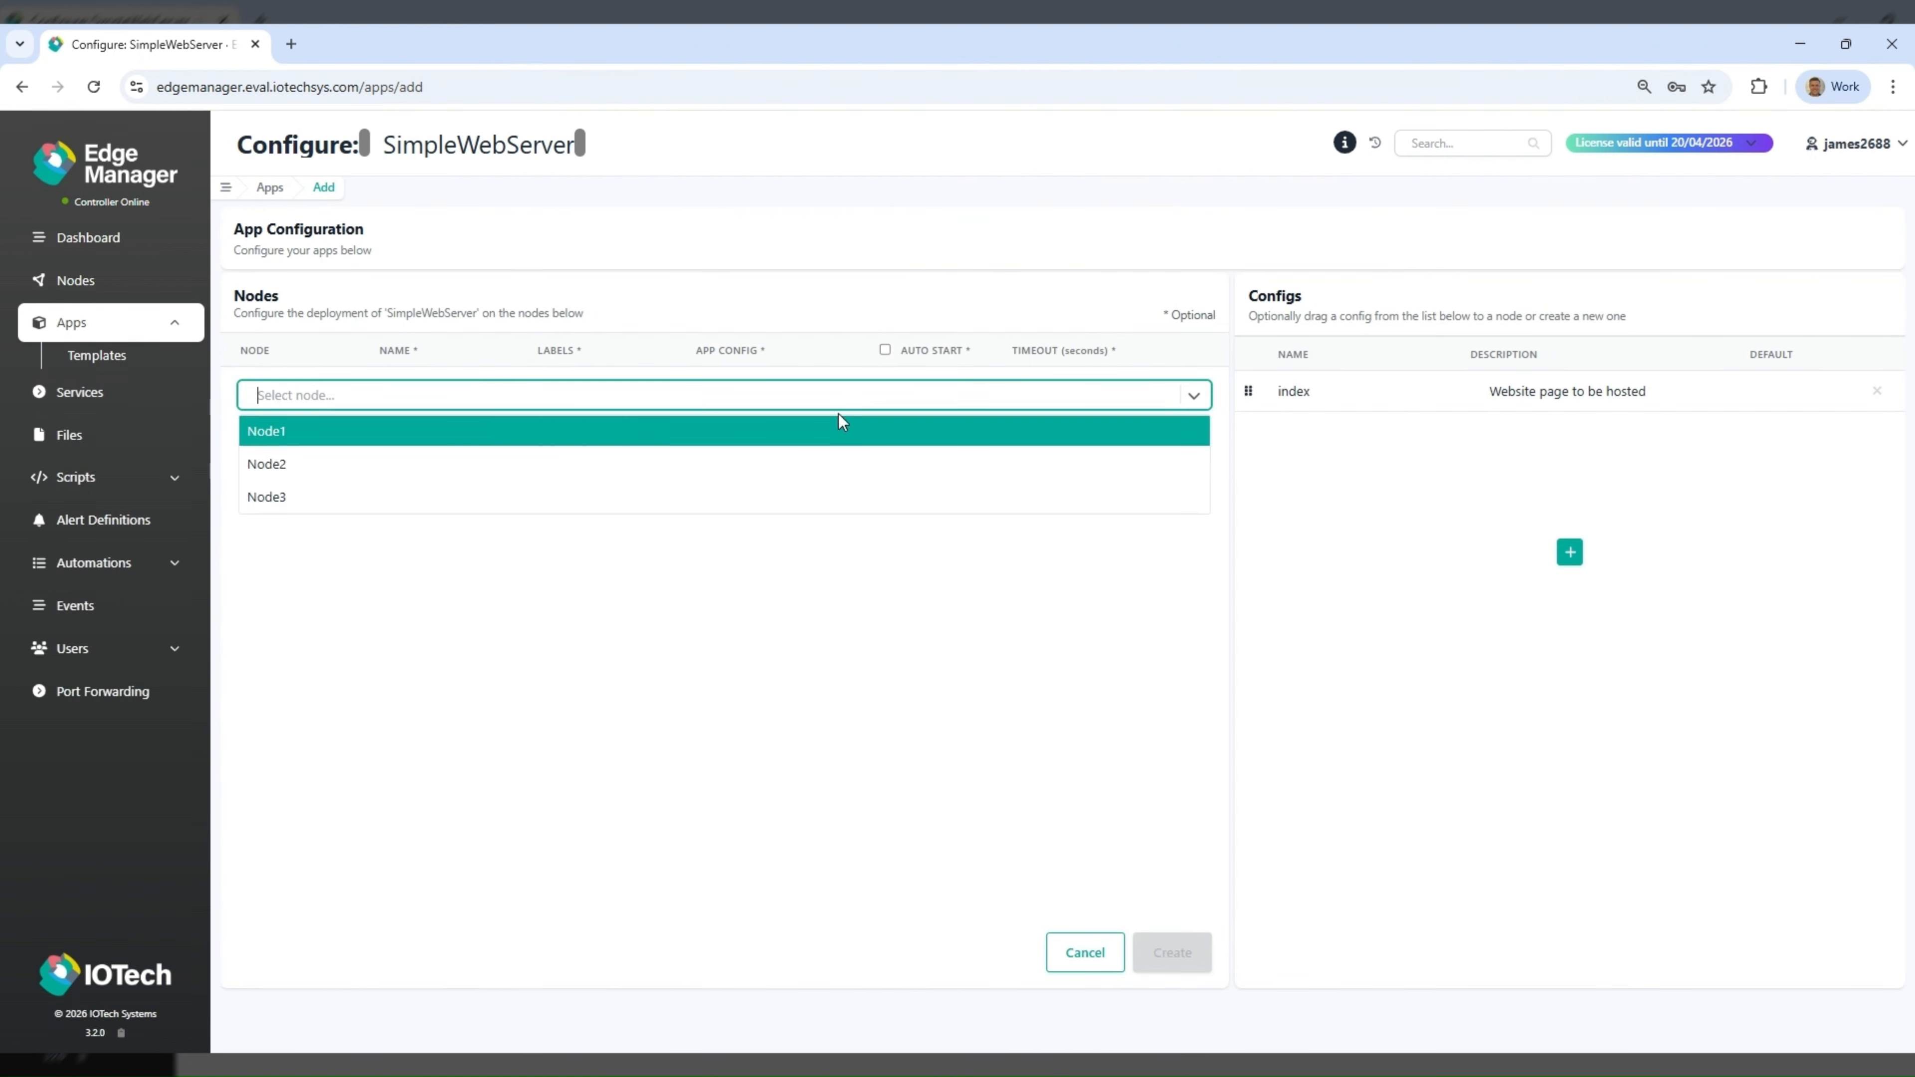
pyautogui.click(826, 436)
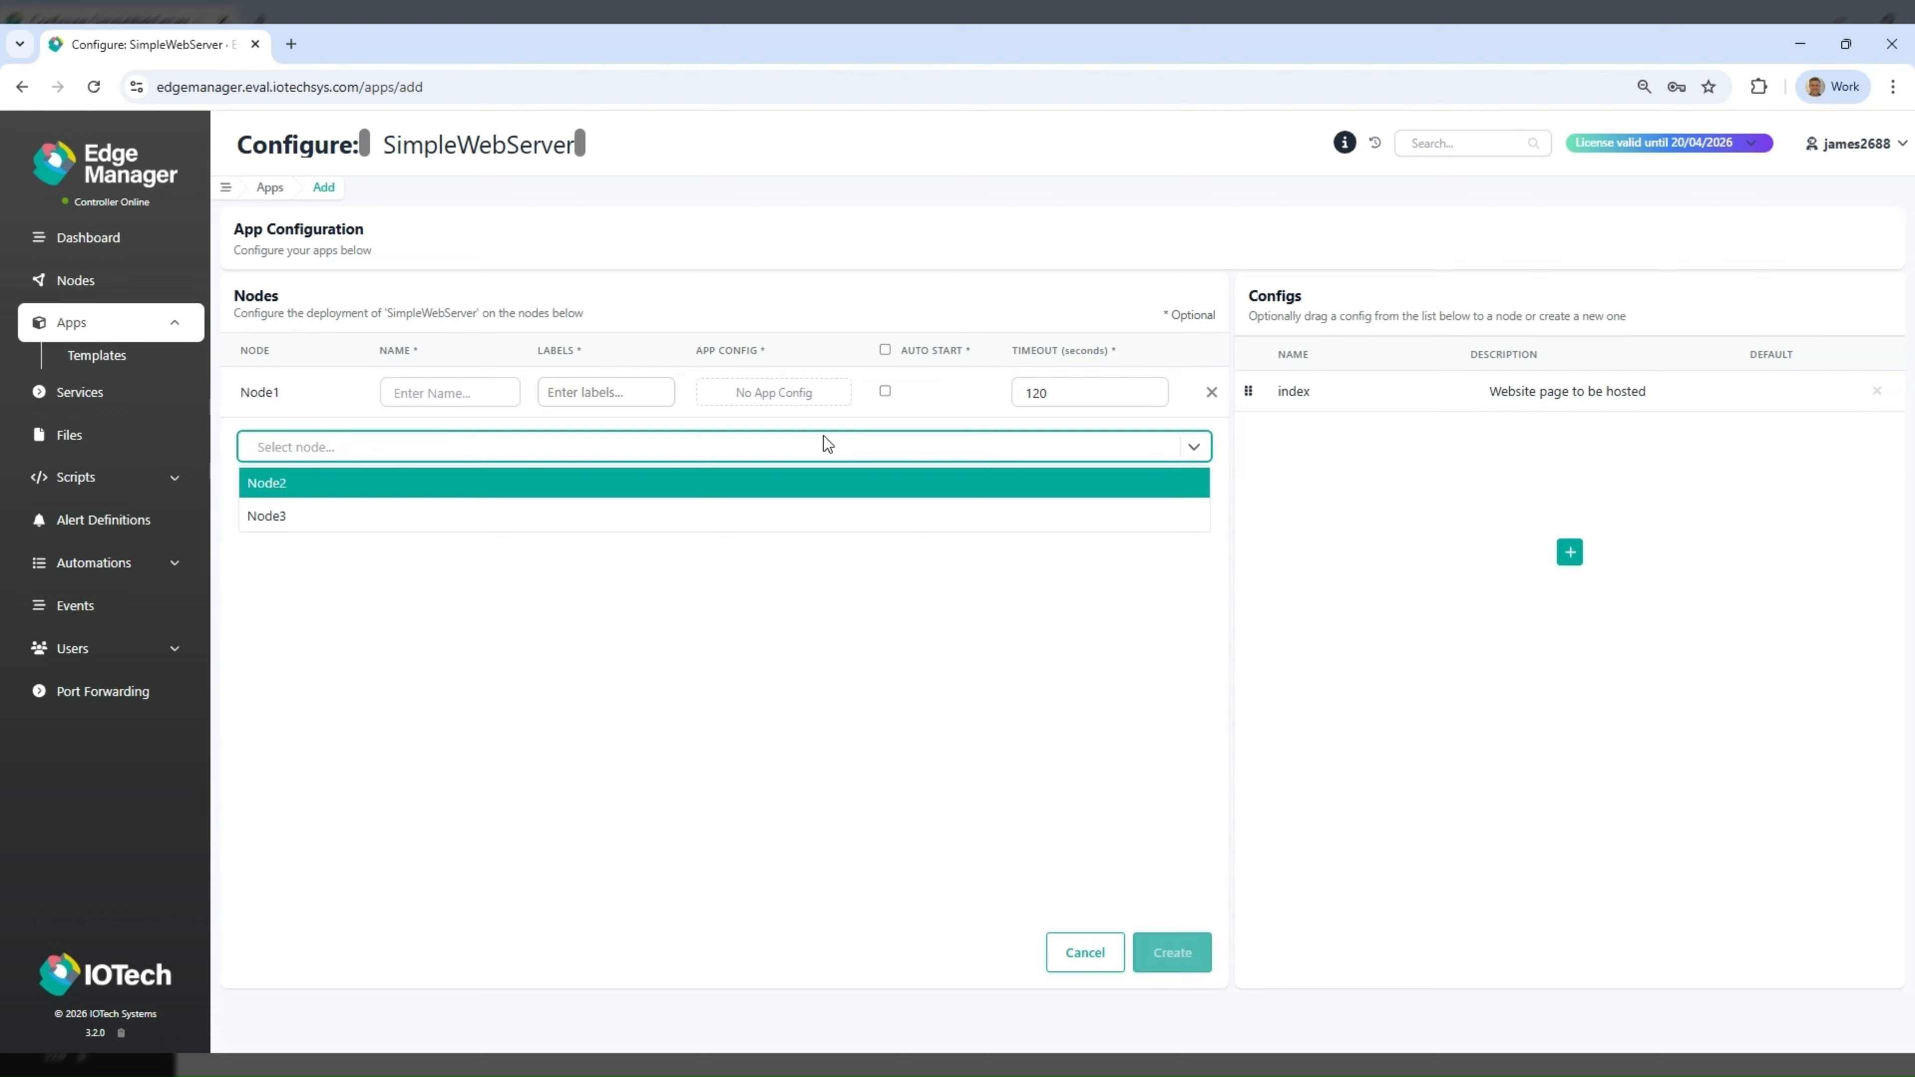
pyautogui.click(1170, 616)
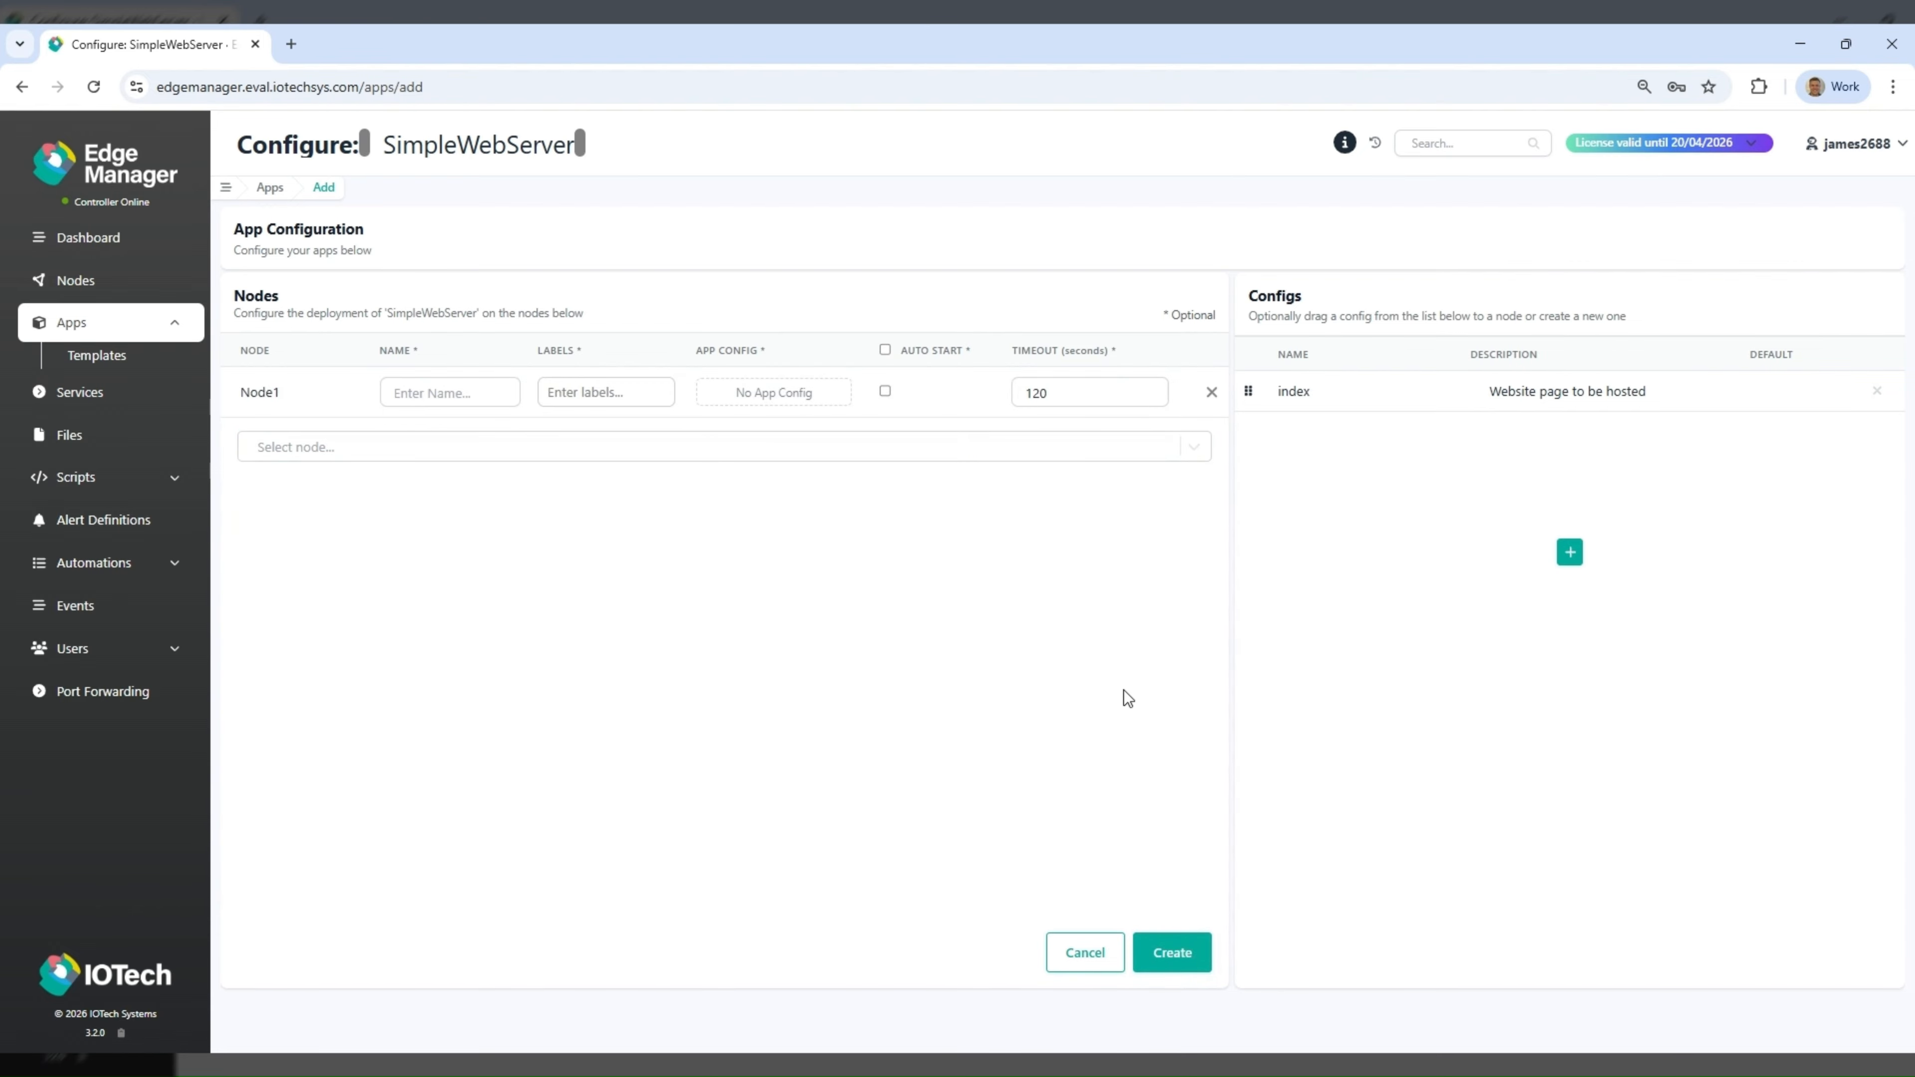
pyautogui.click(1172, 965)
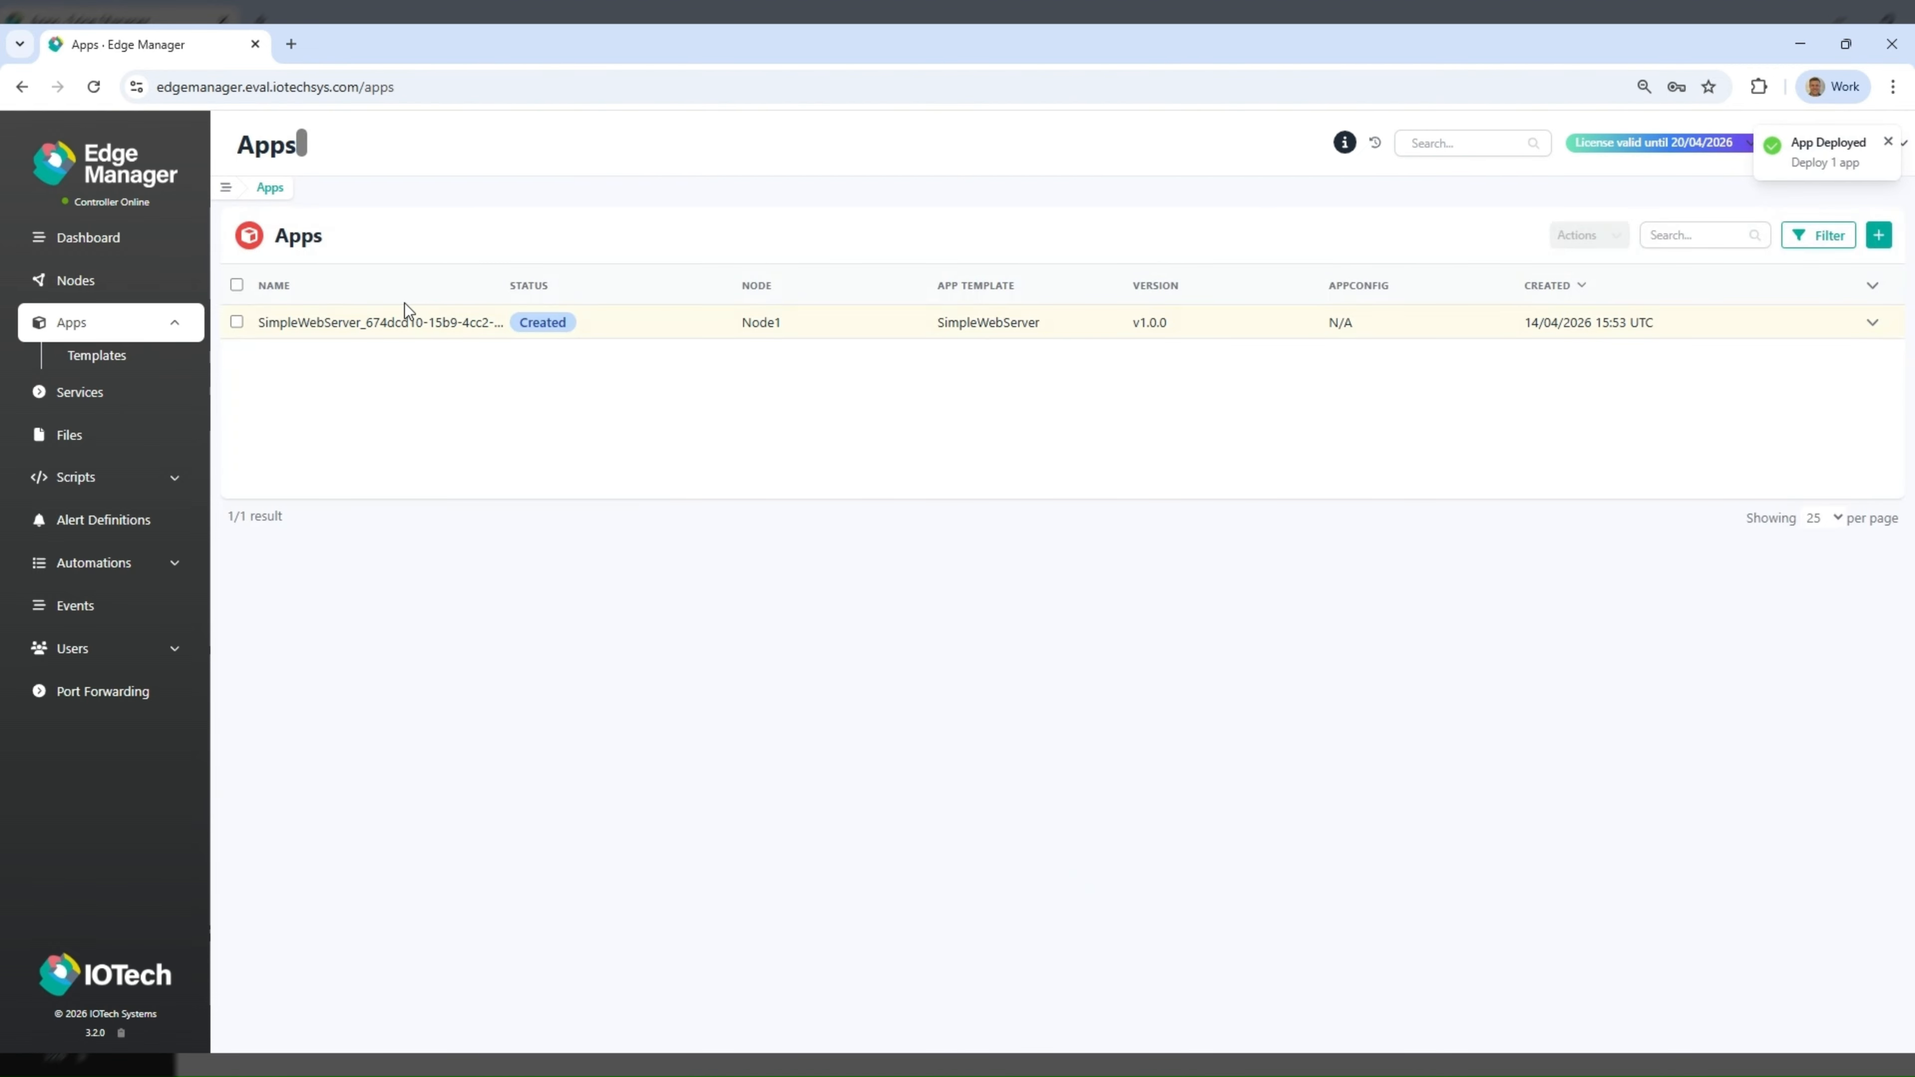
# - Start the SimpleWebServer app deployed on Node1 with the default operation timeout
pyautogui.rightClick(392, 327)
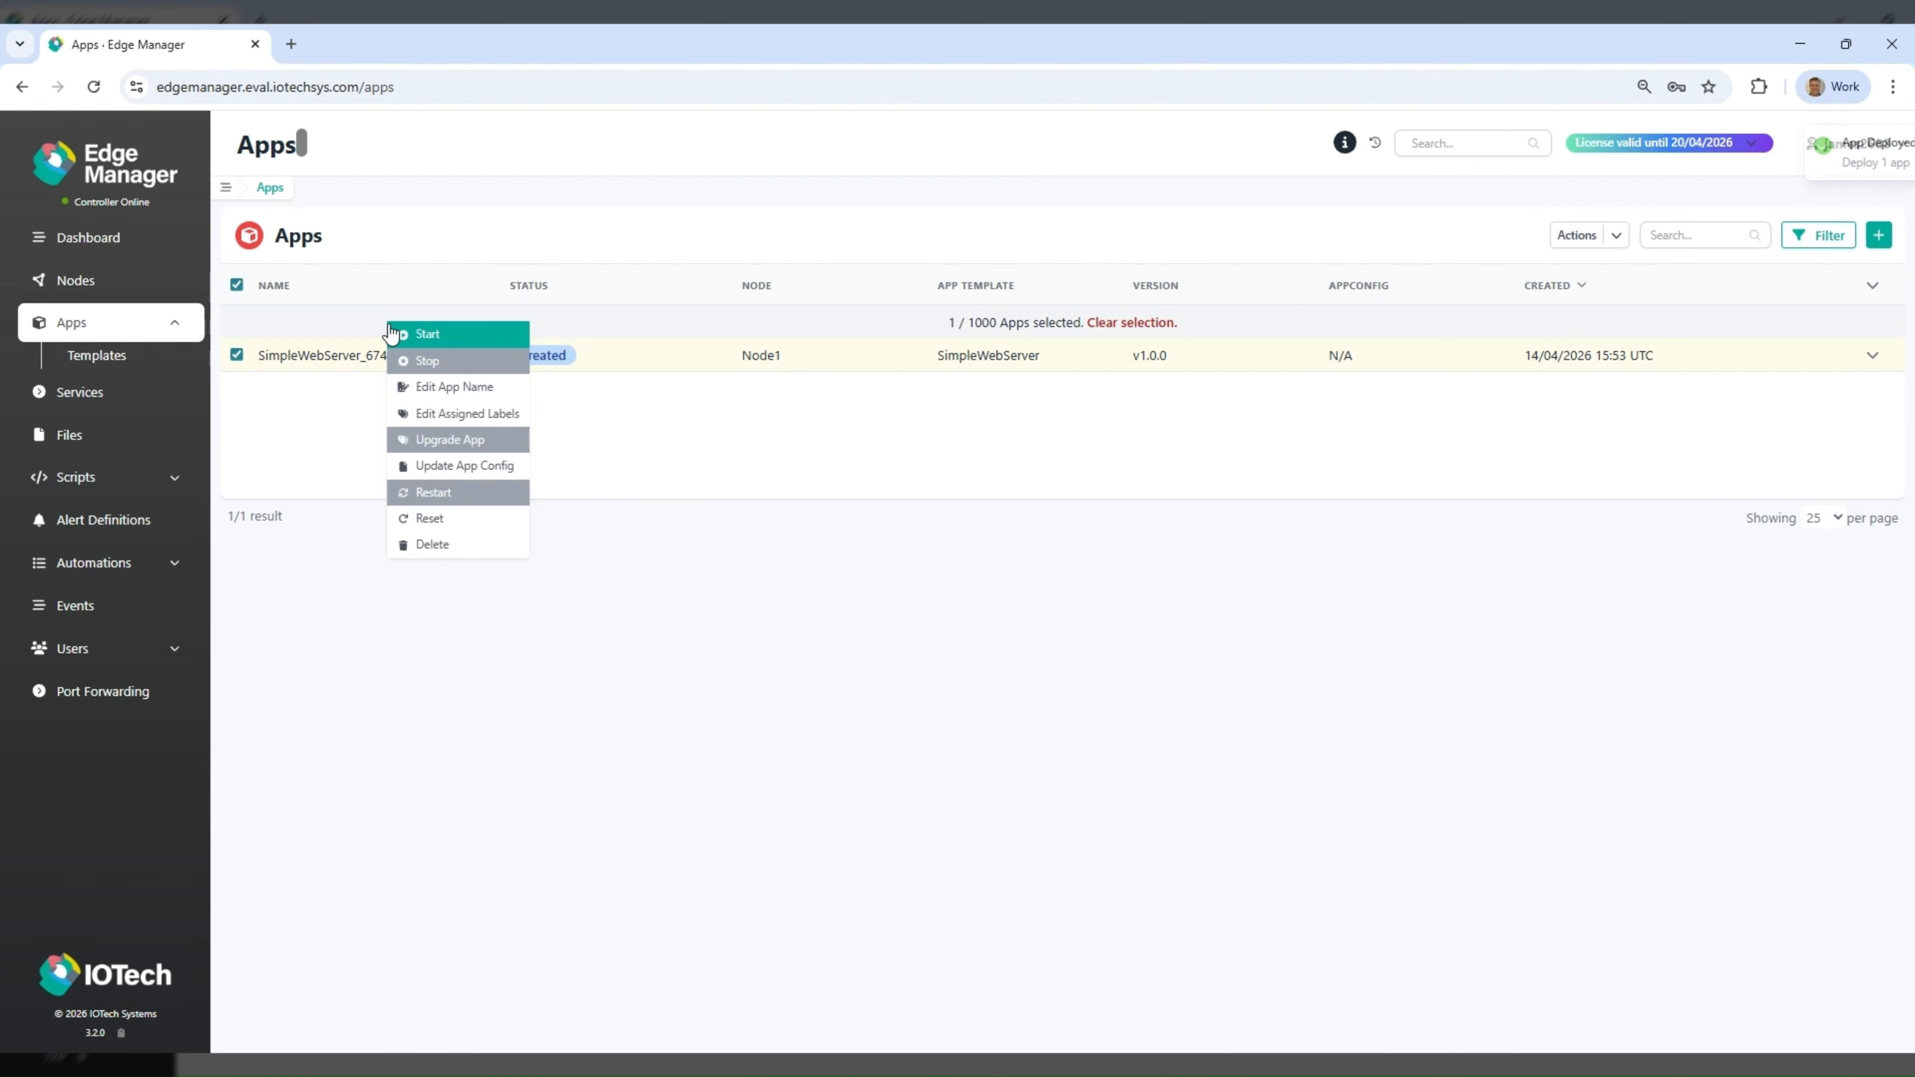
pyautogui.click(453, 334)
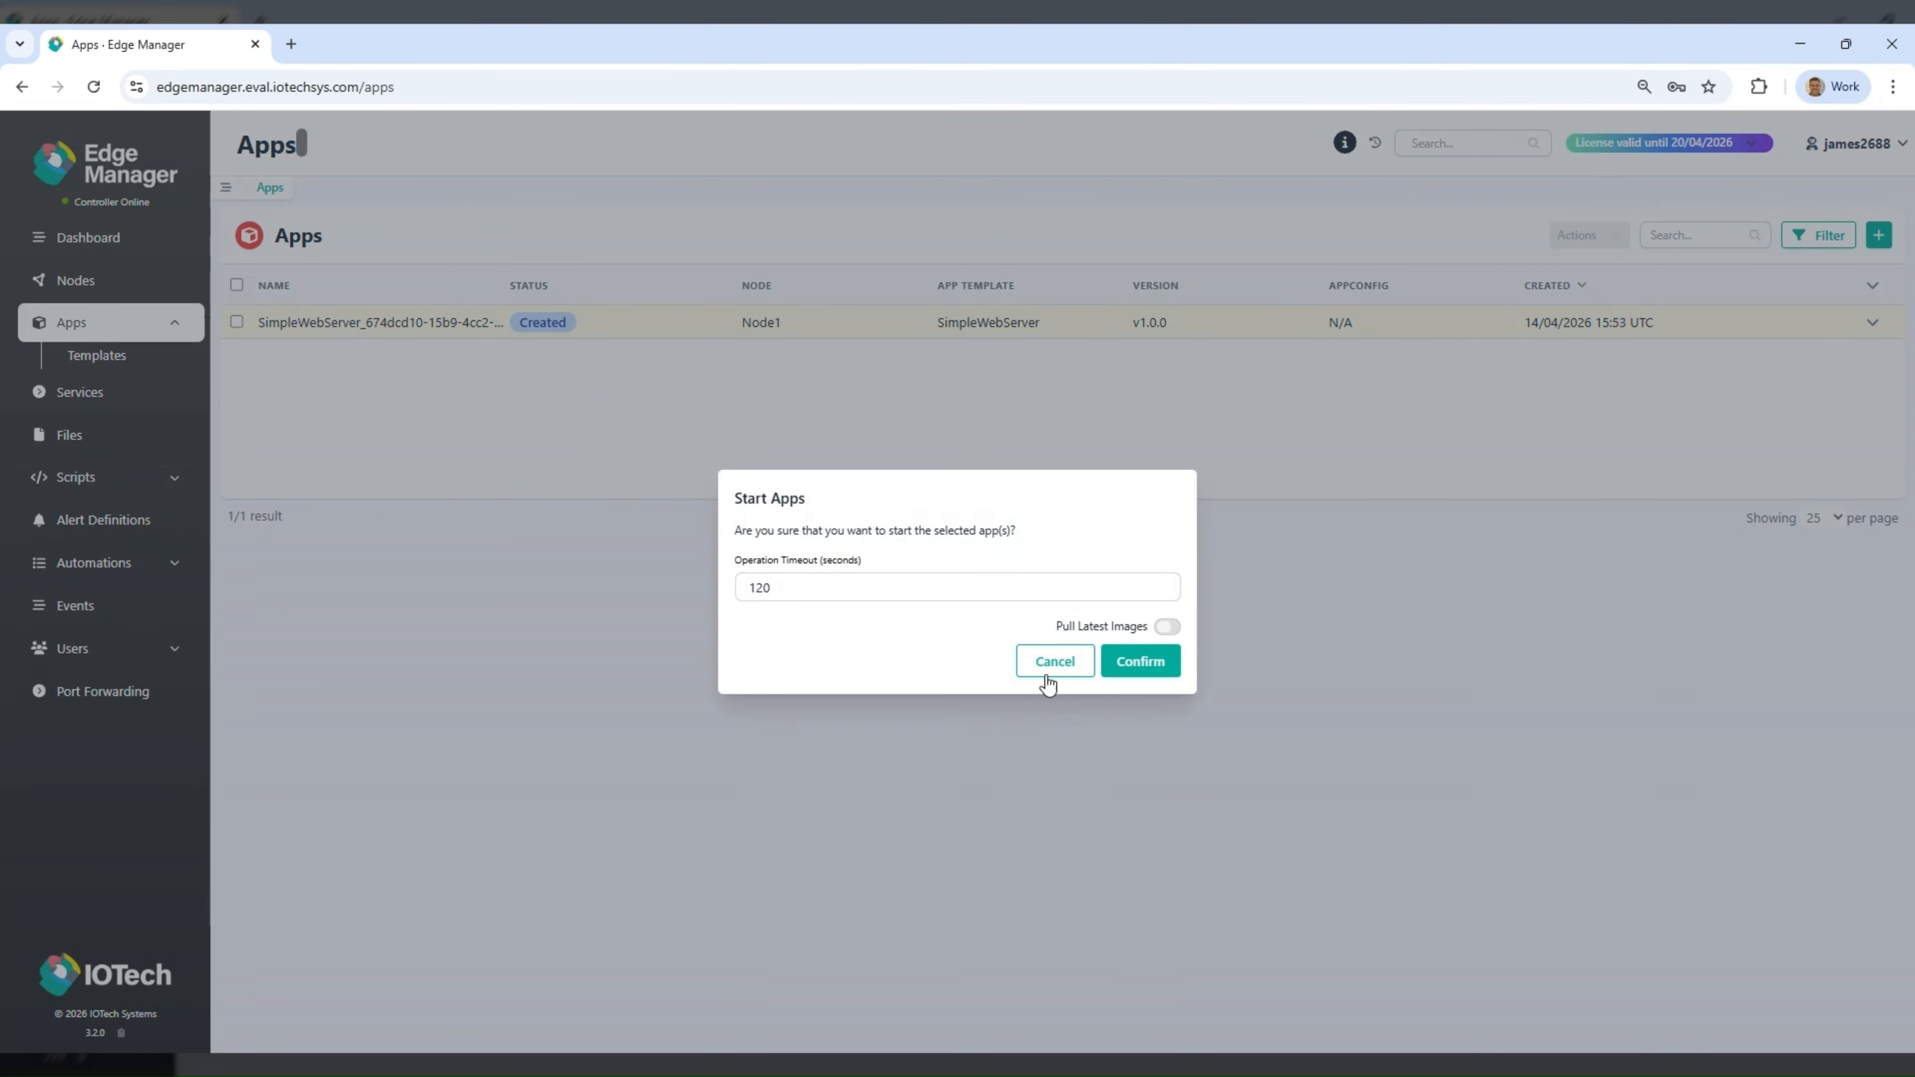
pyautogui.click(1158, 670)
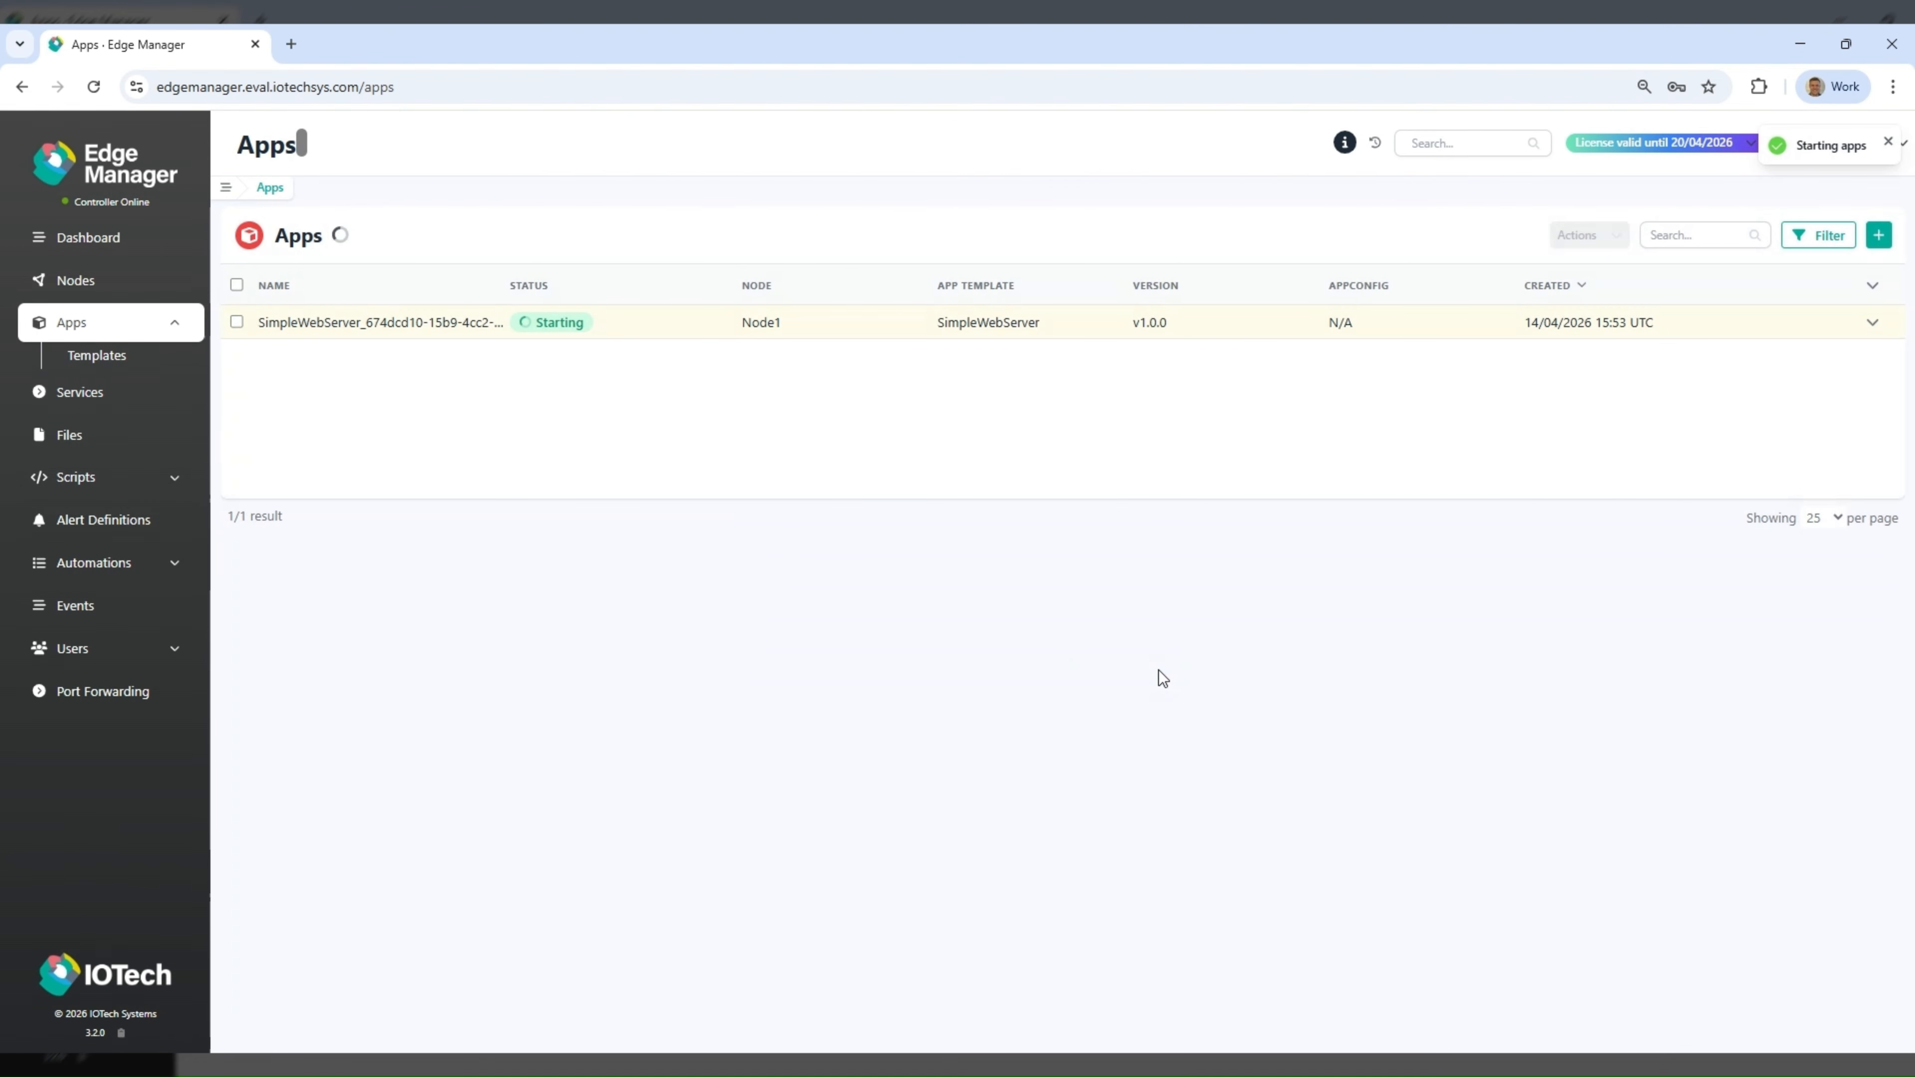
# - Open the running SimpleWebServer app and view the logs of its simple-webserver container
pyautogui.click(430, 324)
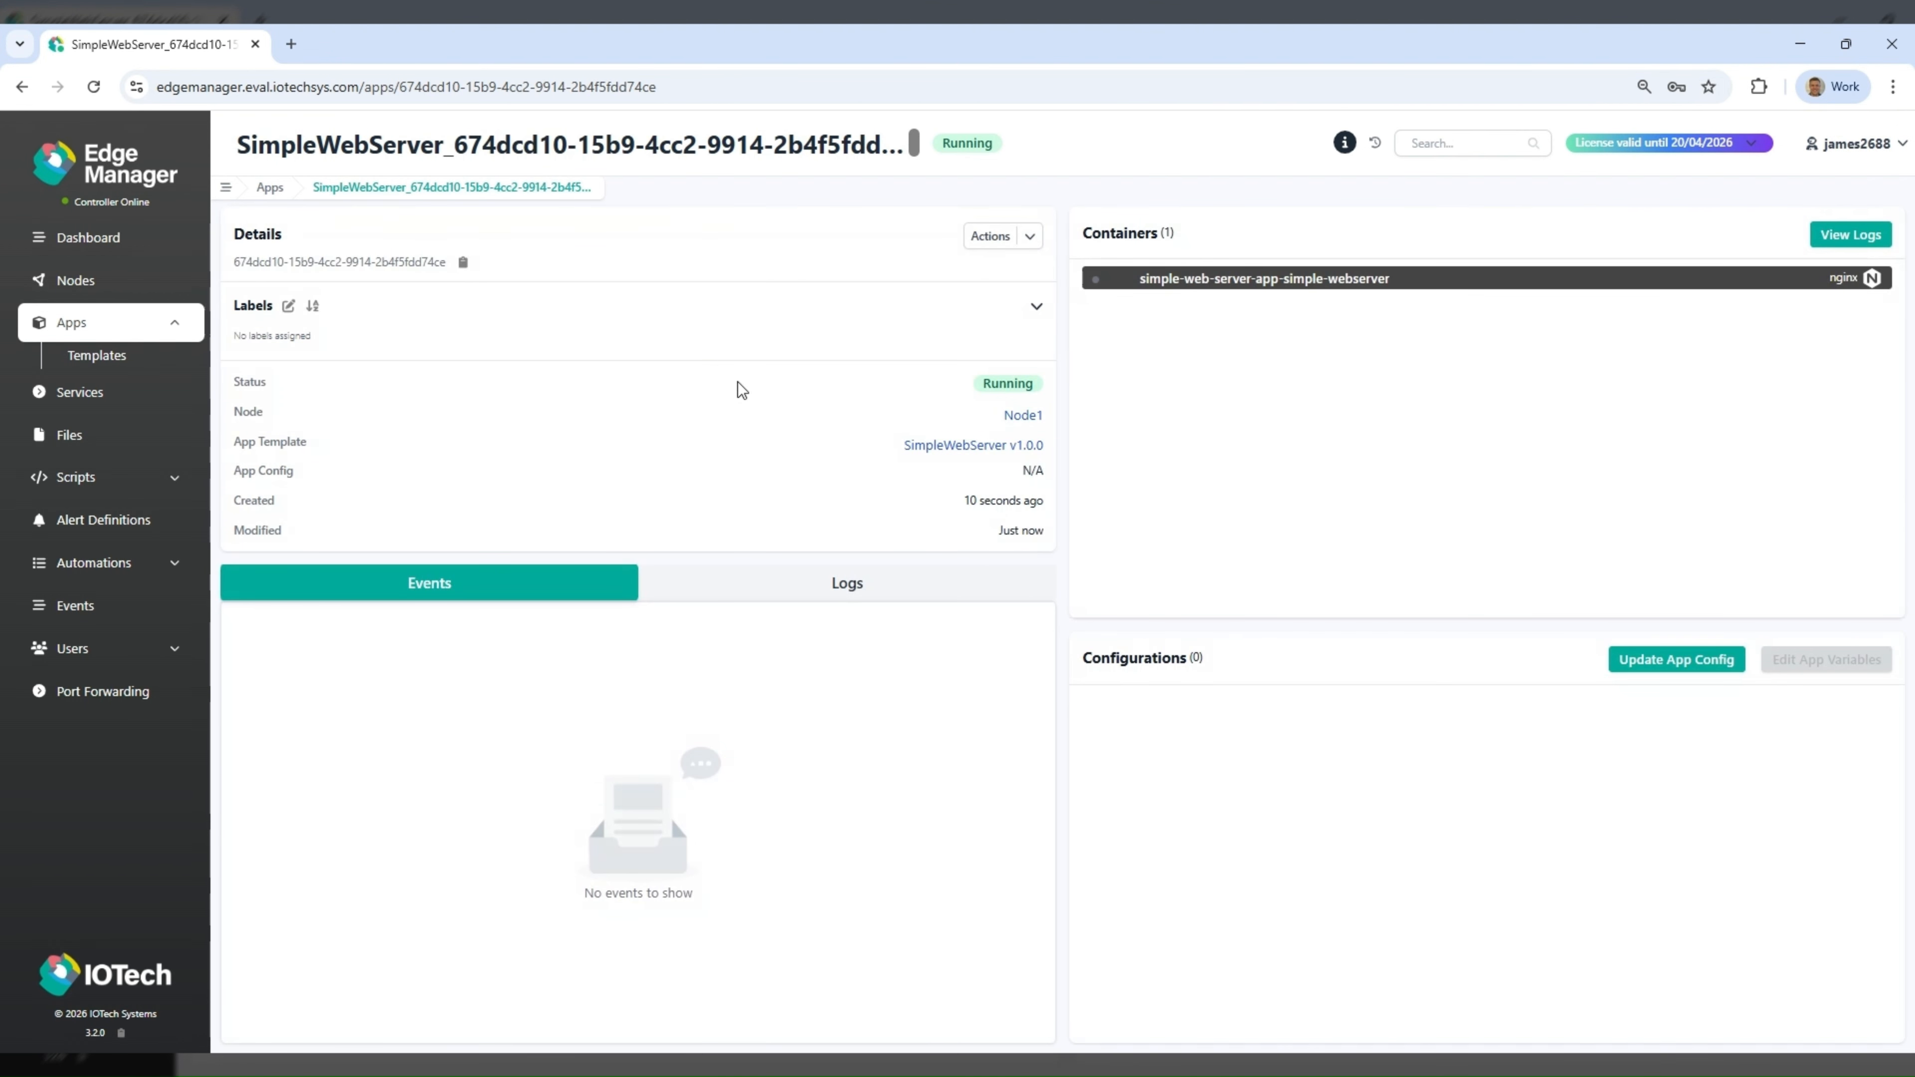
pyautogui.click(1233, 280)
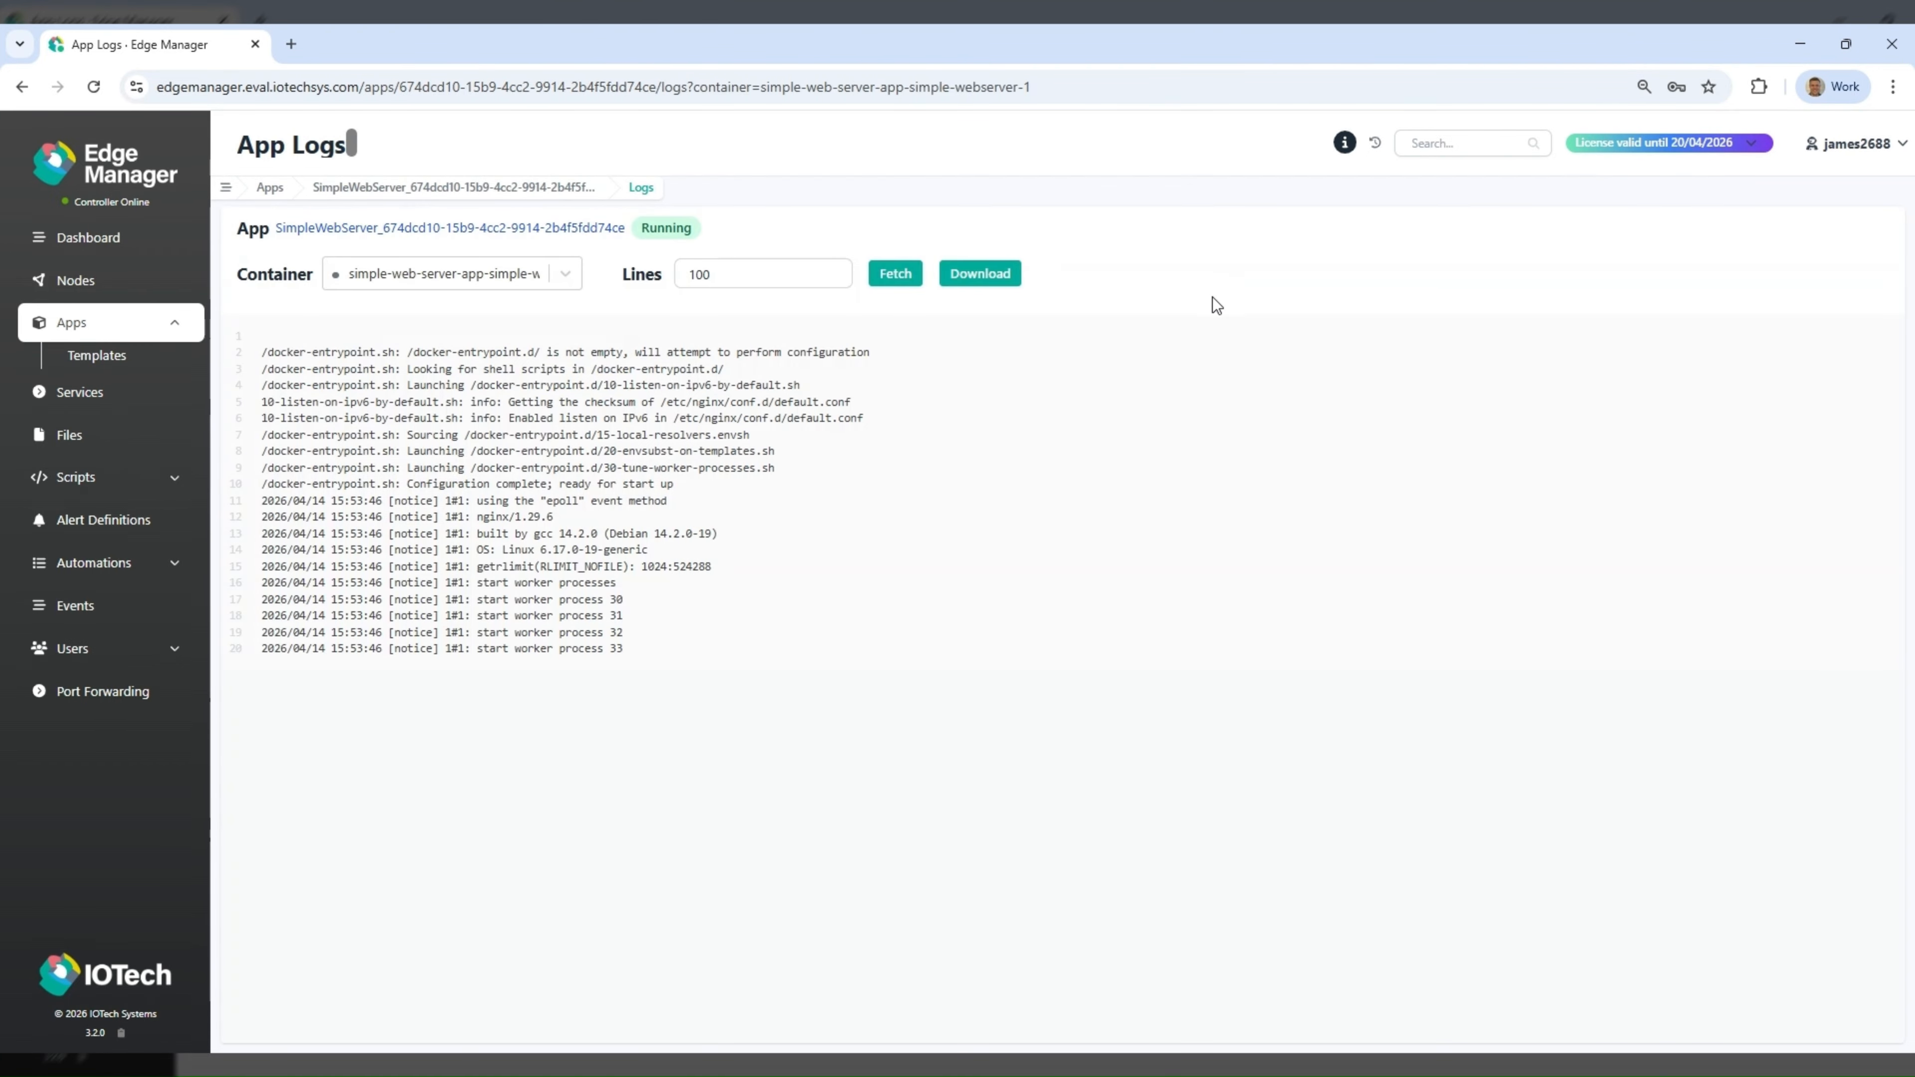
# - Create a port forward named PF_NGINX for Node1's exposed app port 55555, and view the forwarded web page
pyautogui.click(138, 696)
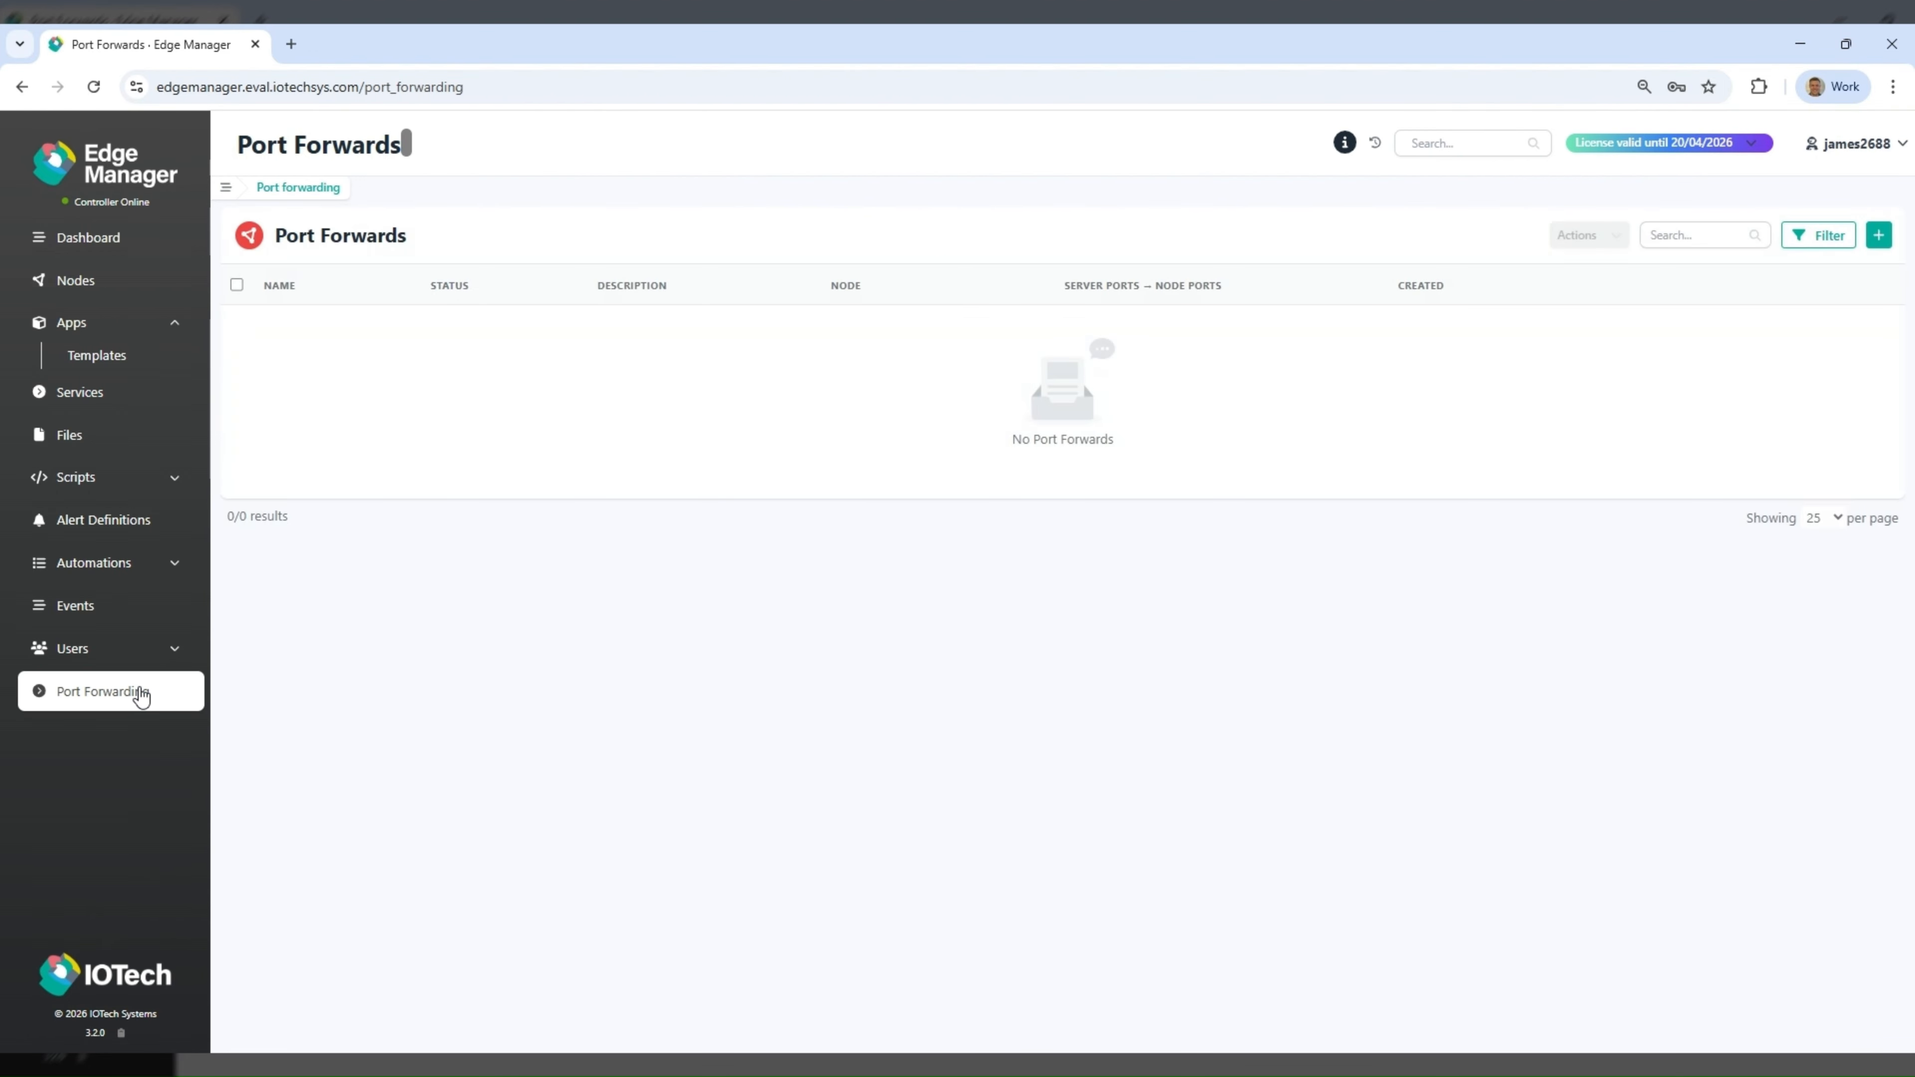
pyautogui.click(1879, 234)
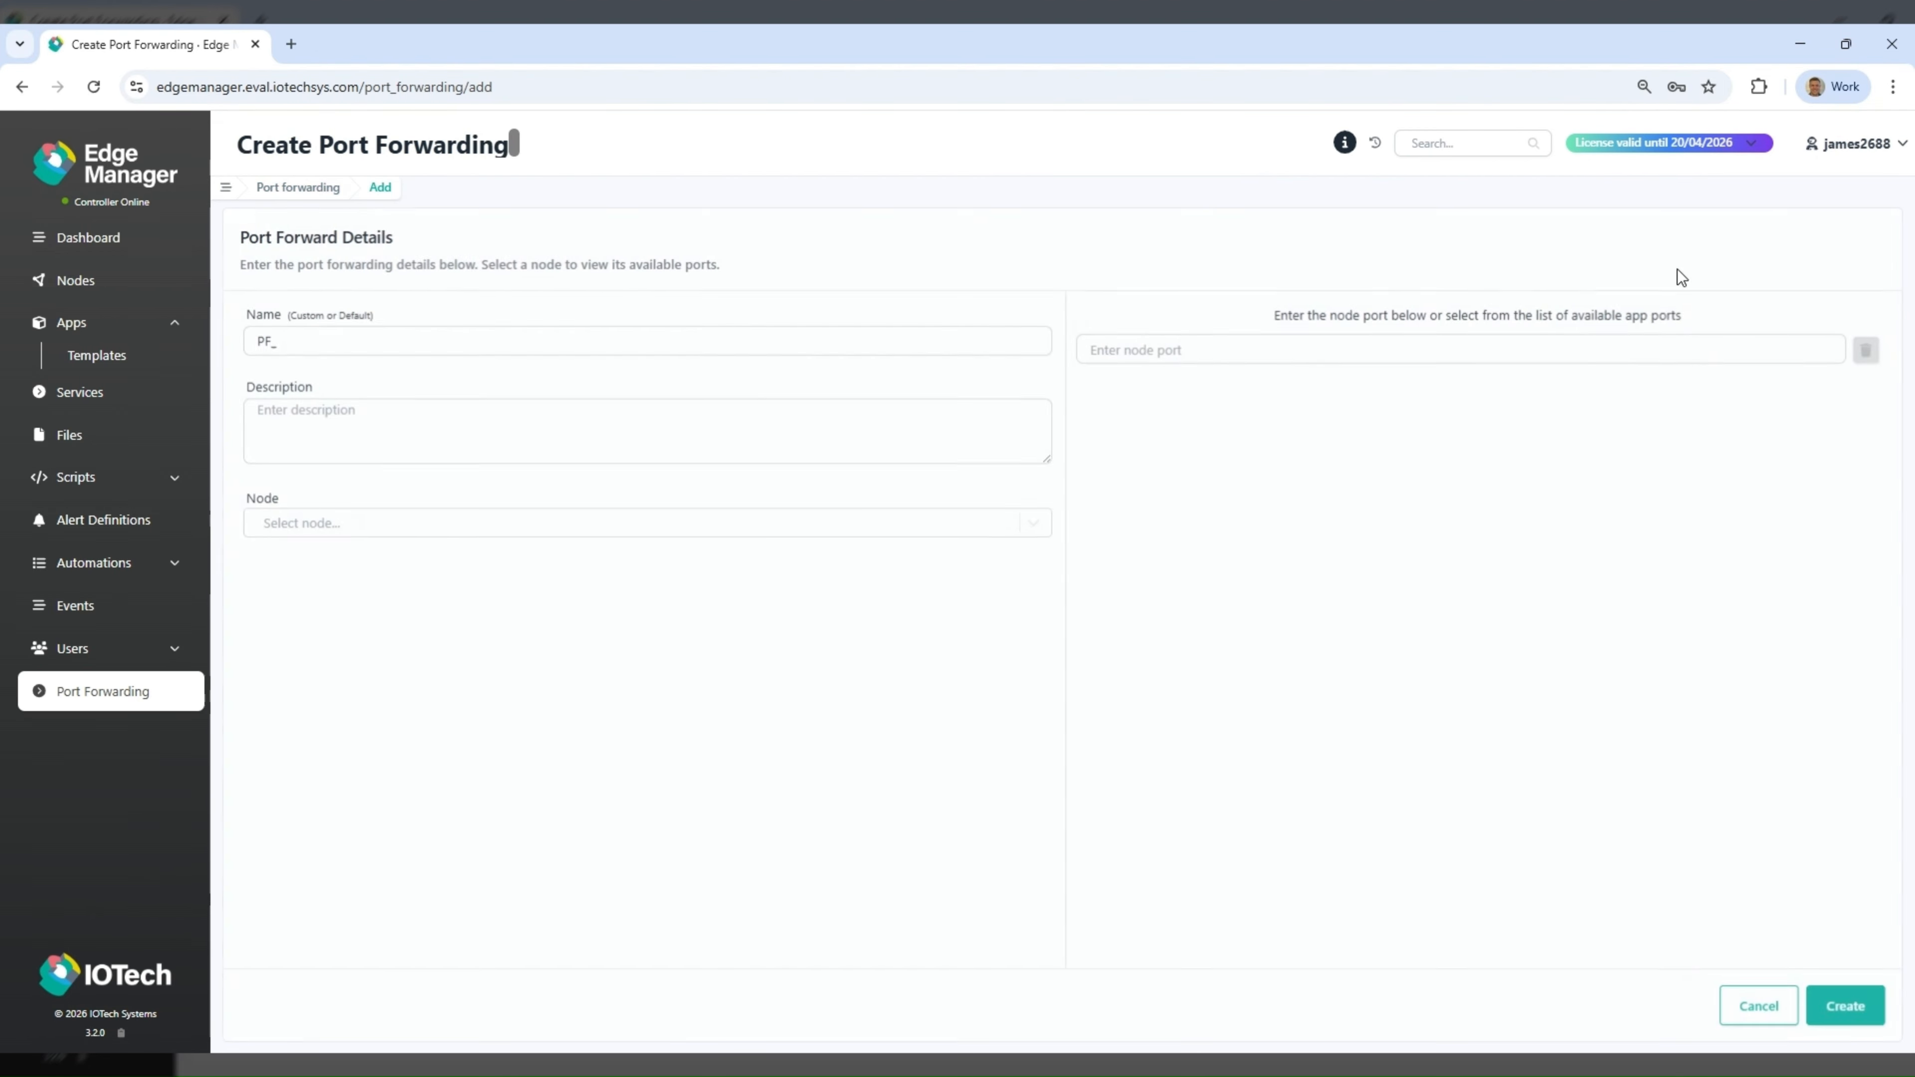
pyautogui.click(405, 345)
pyautogui.write('NGINX')
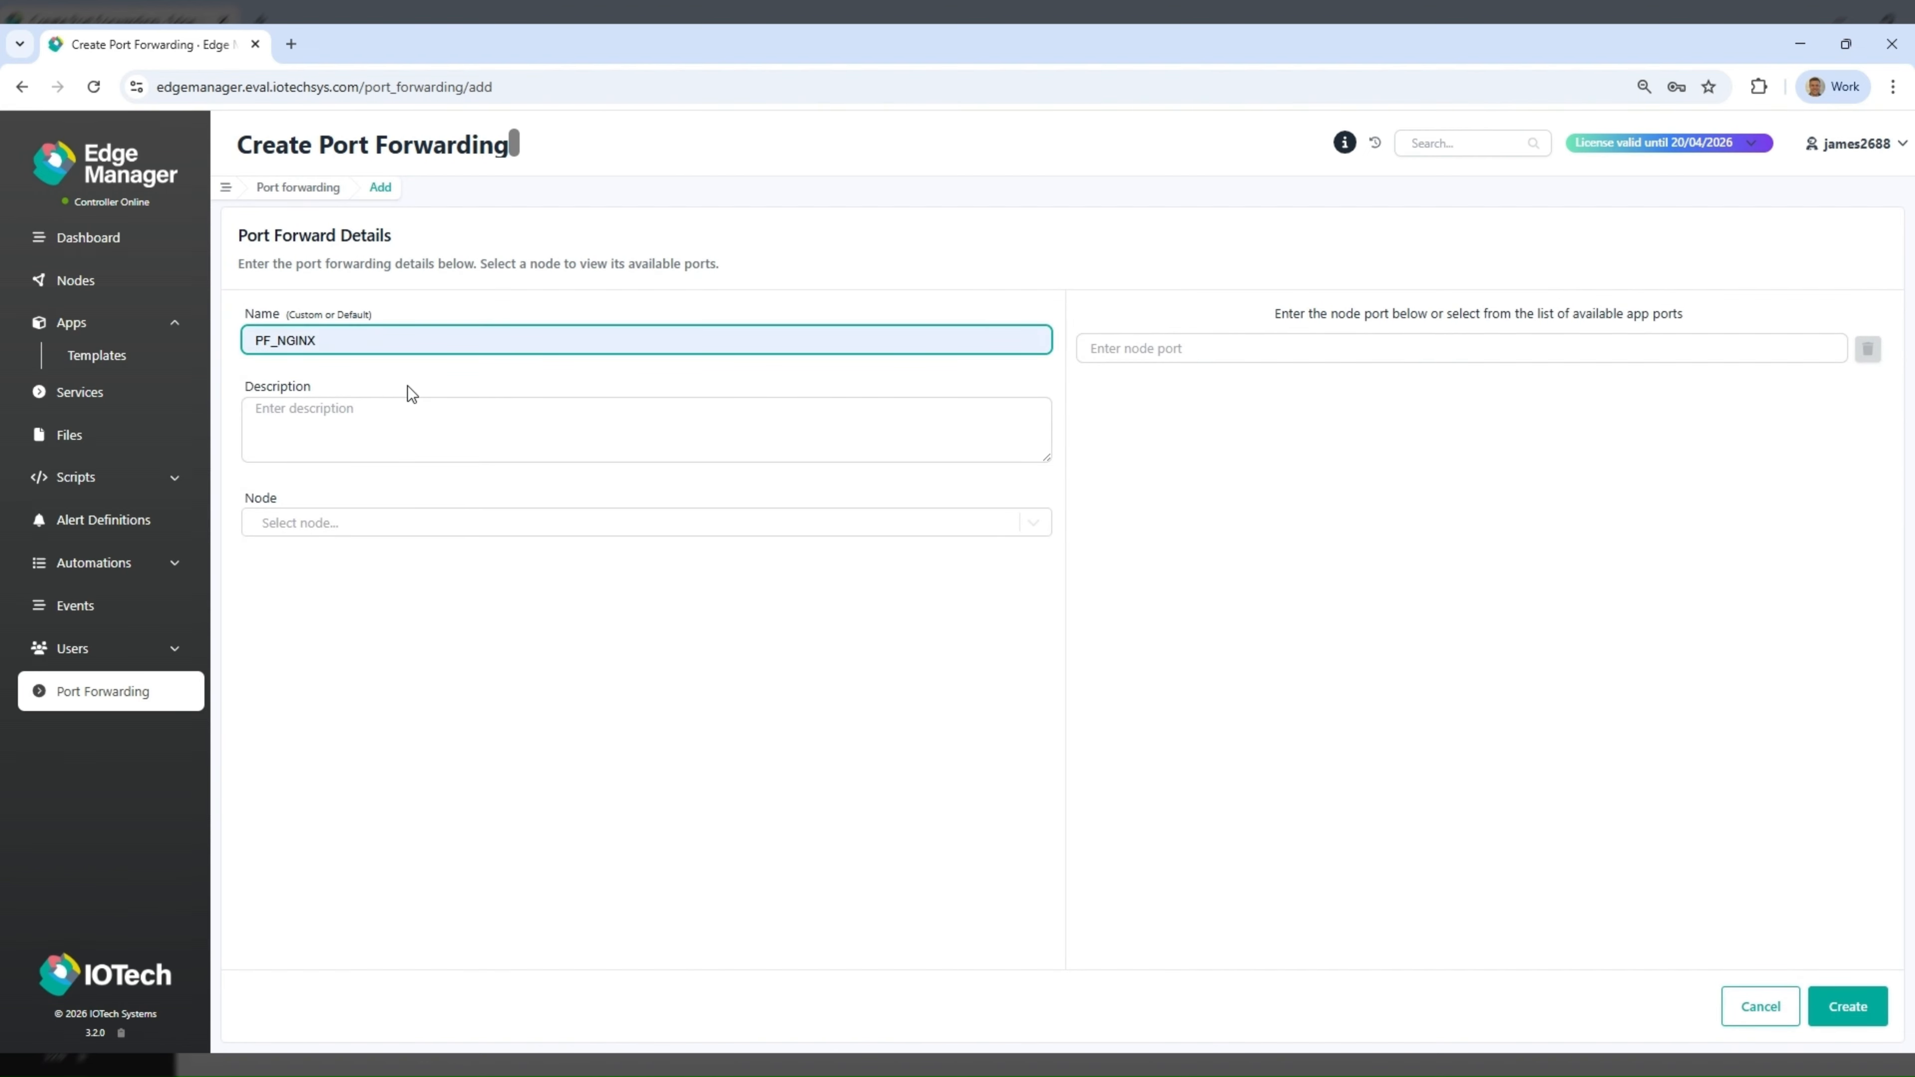
pyautogui.click(419, 528)
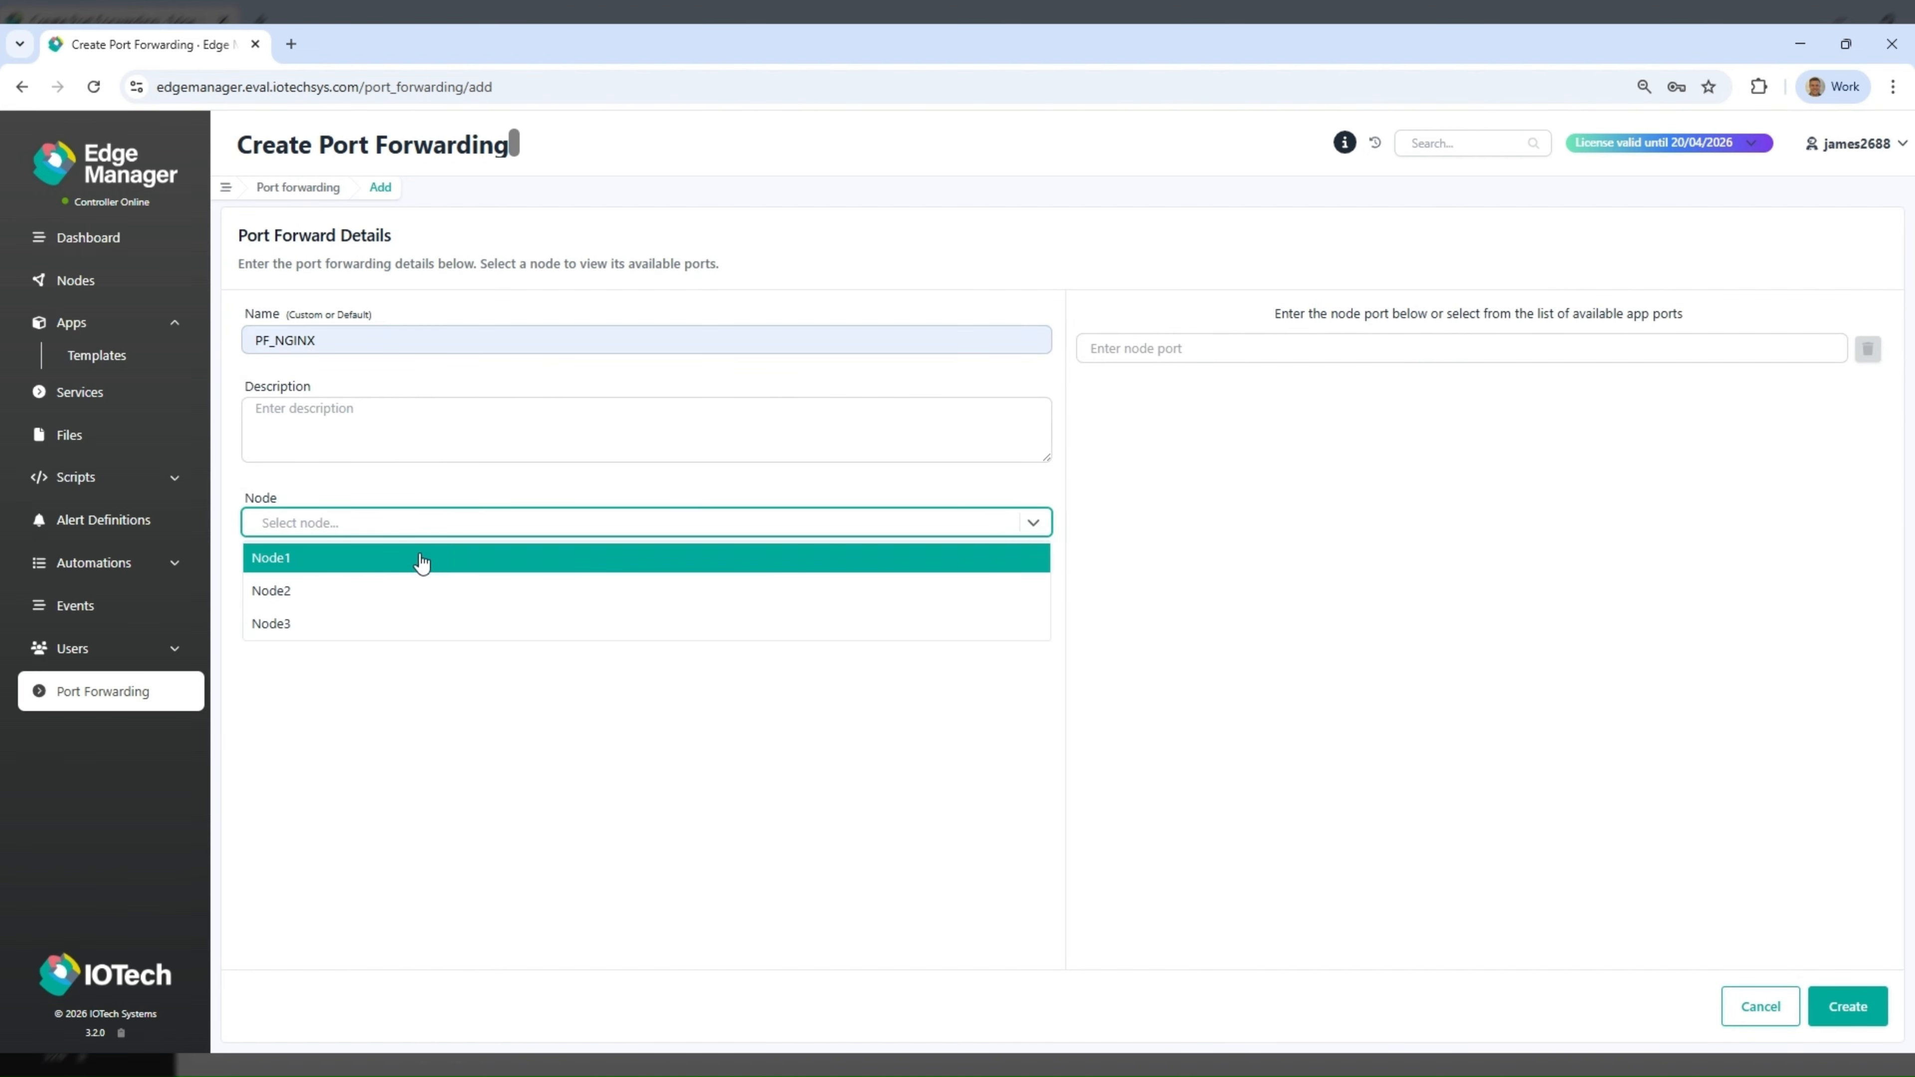
pyautogui.click(419, 558)
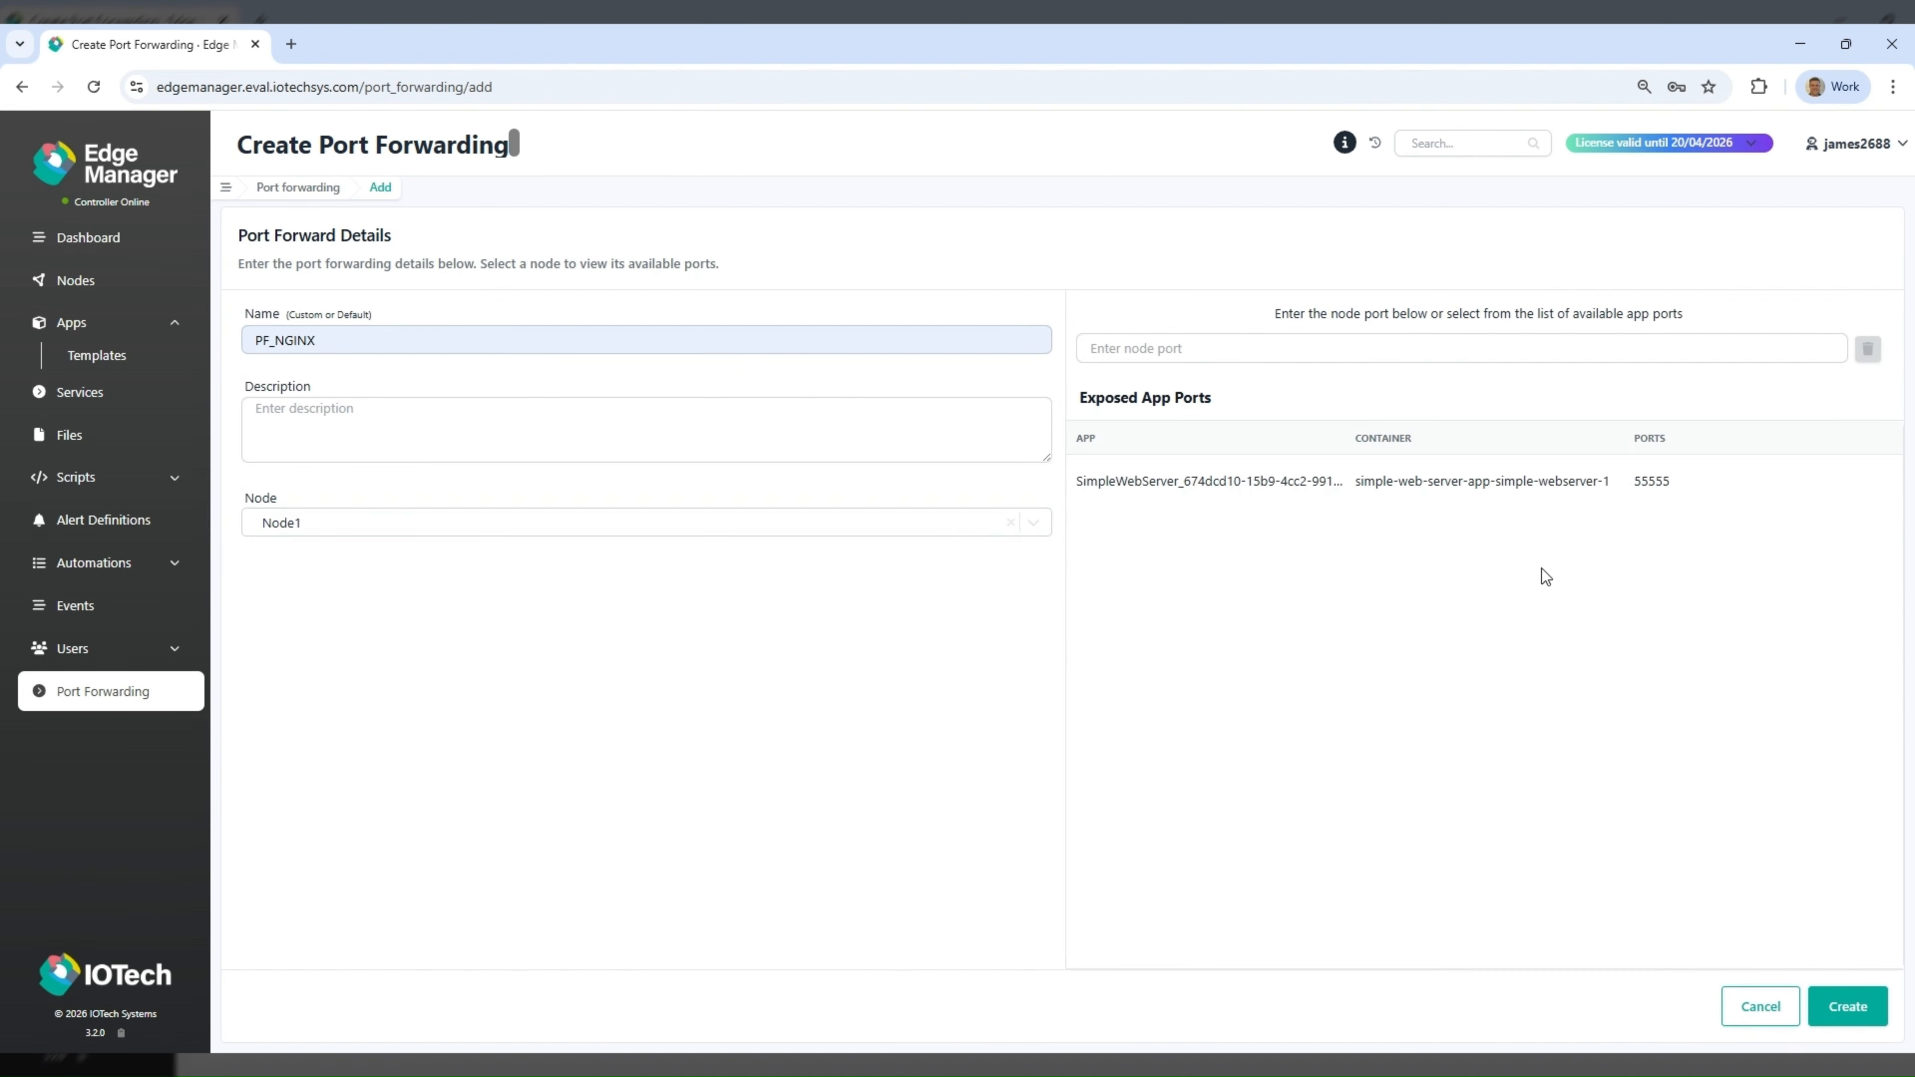
pyautogui.click(1665, 483)
pyautogui.click(1841, 1007)
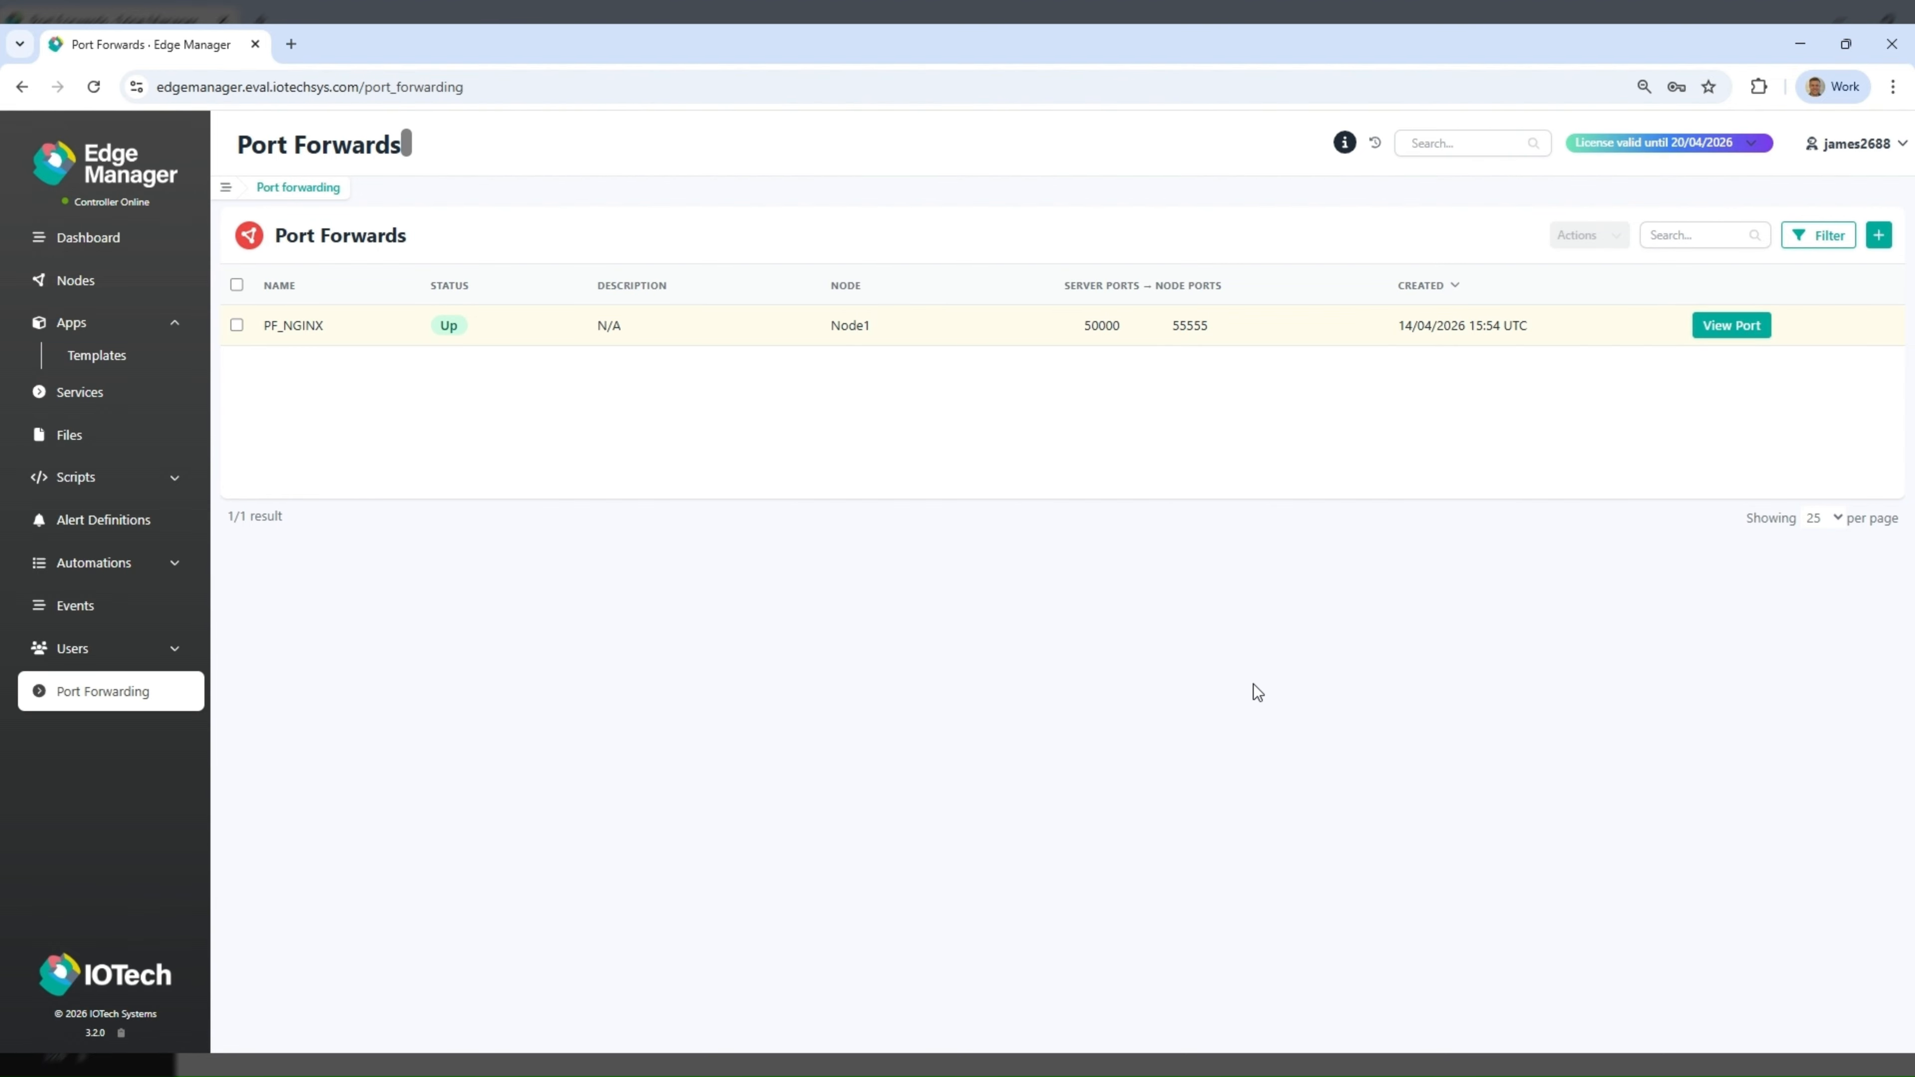
pyautogui.click(1734, 327)
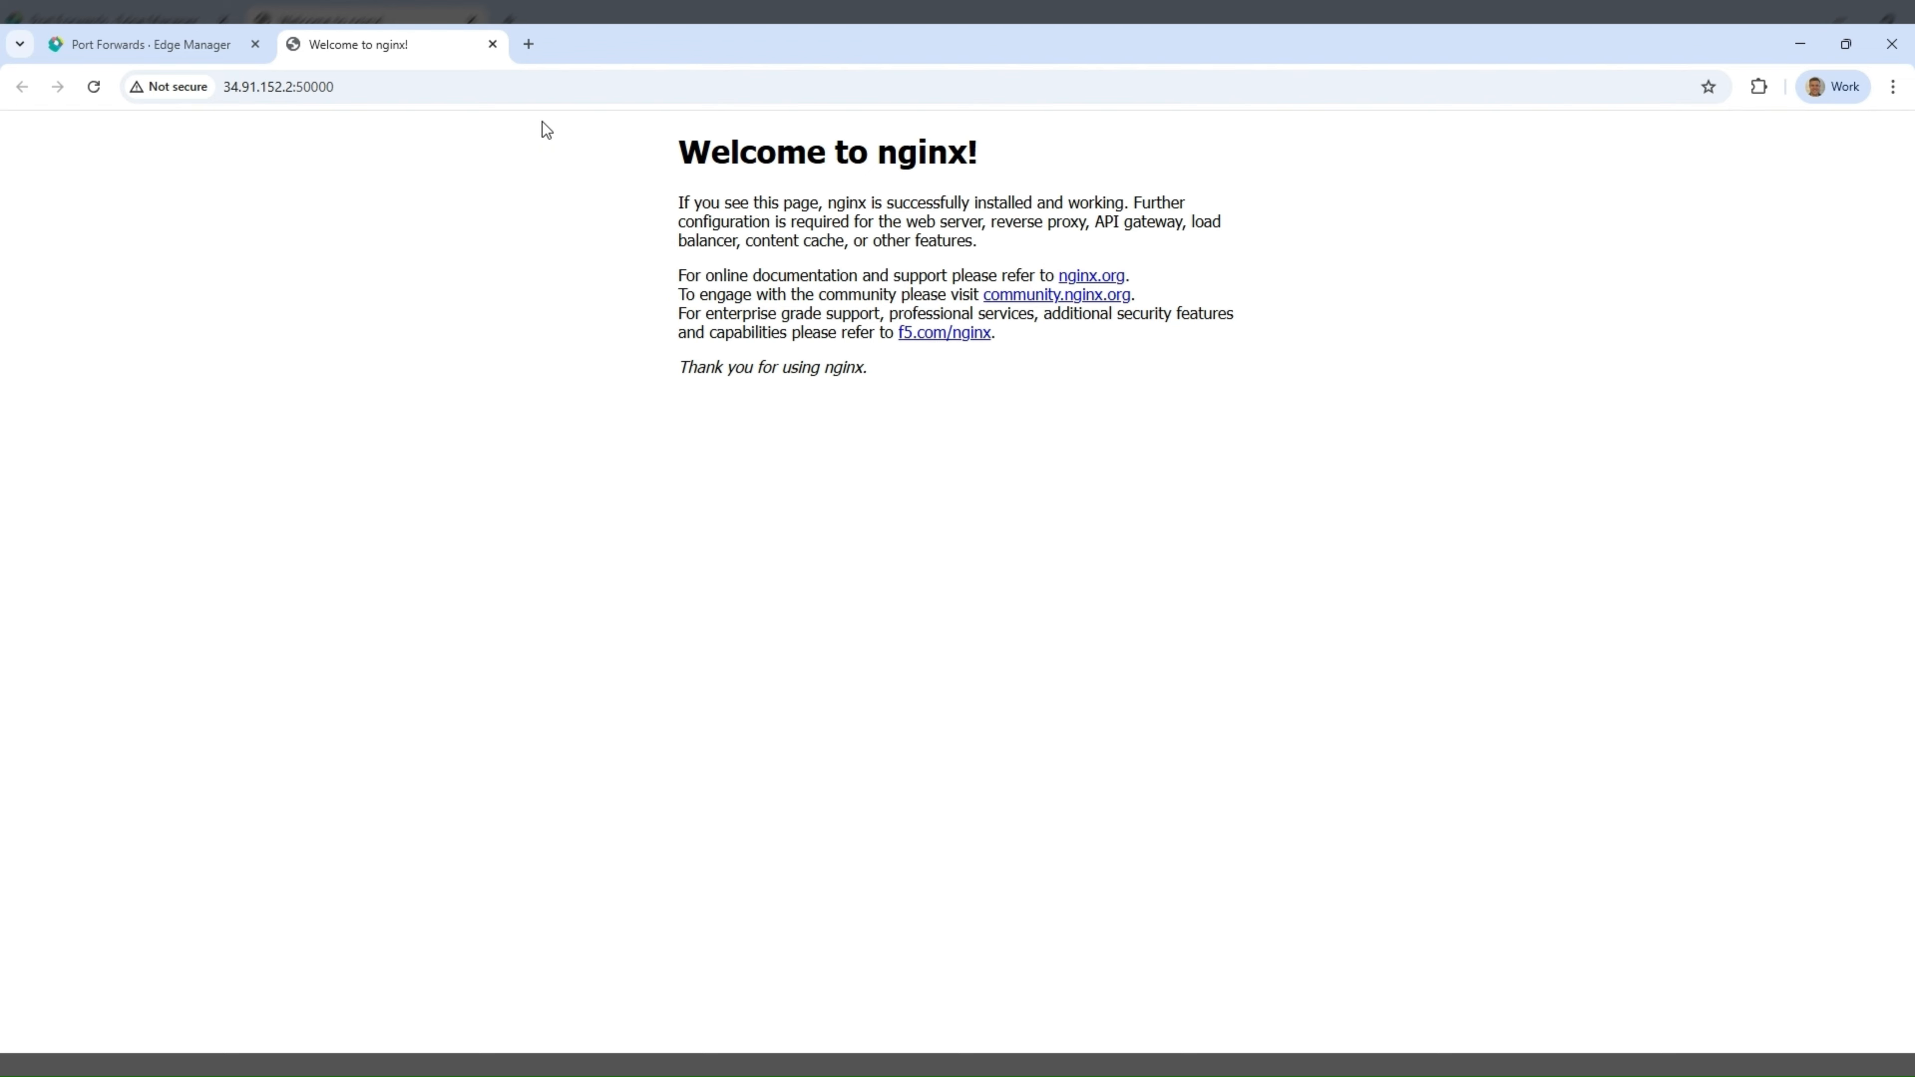
pyautogui.click(494, 44)
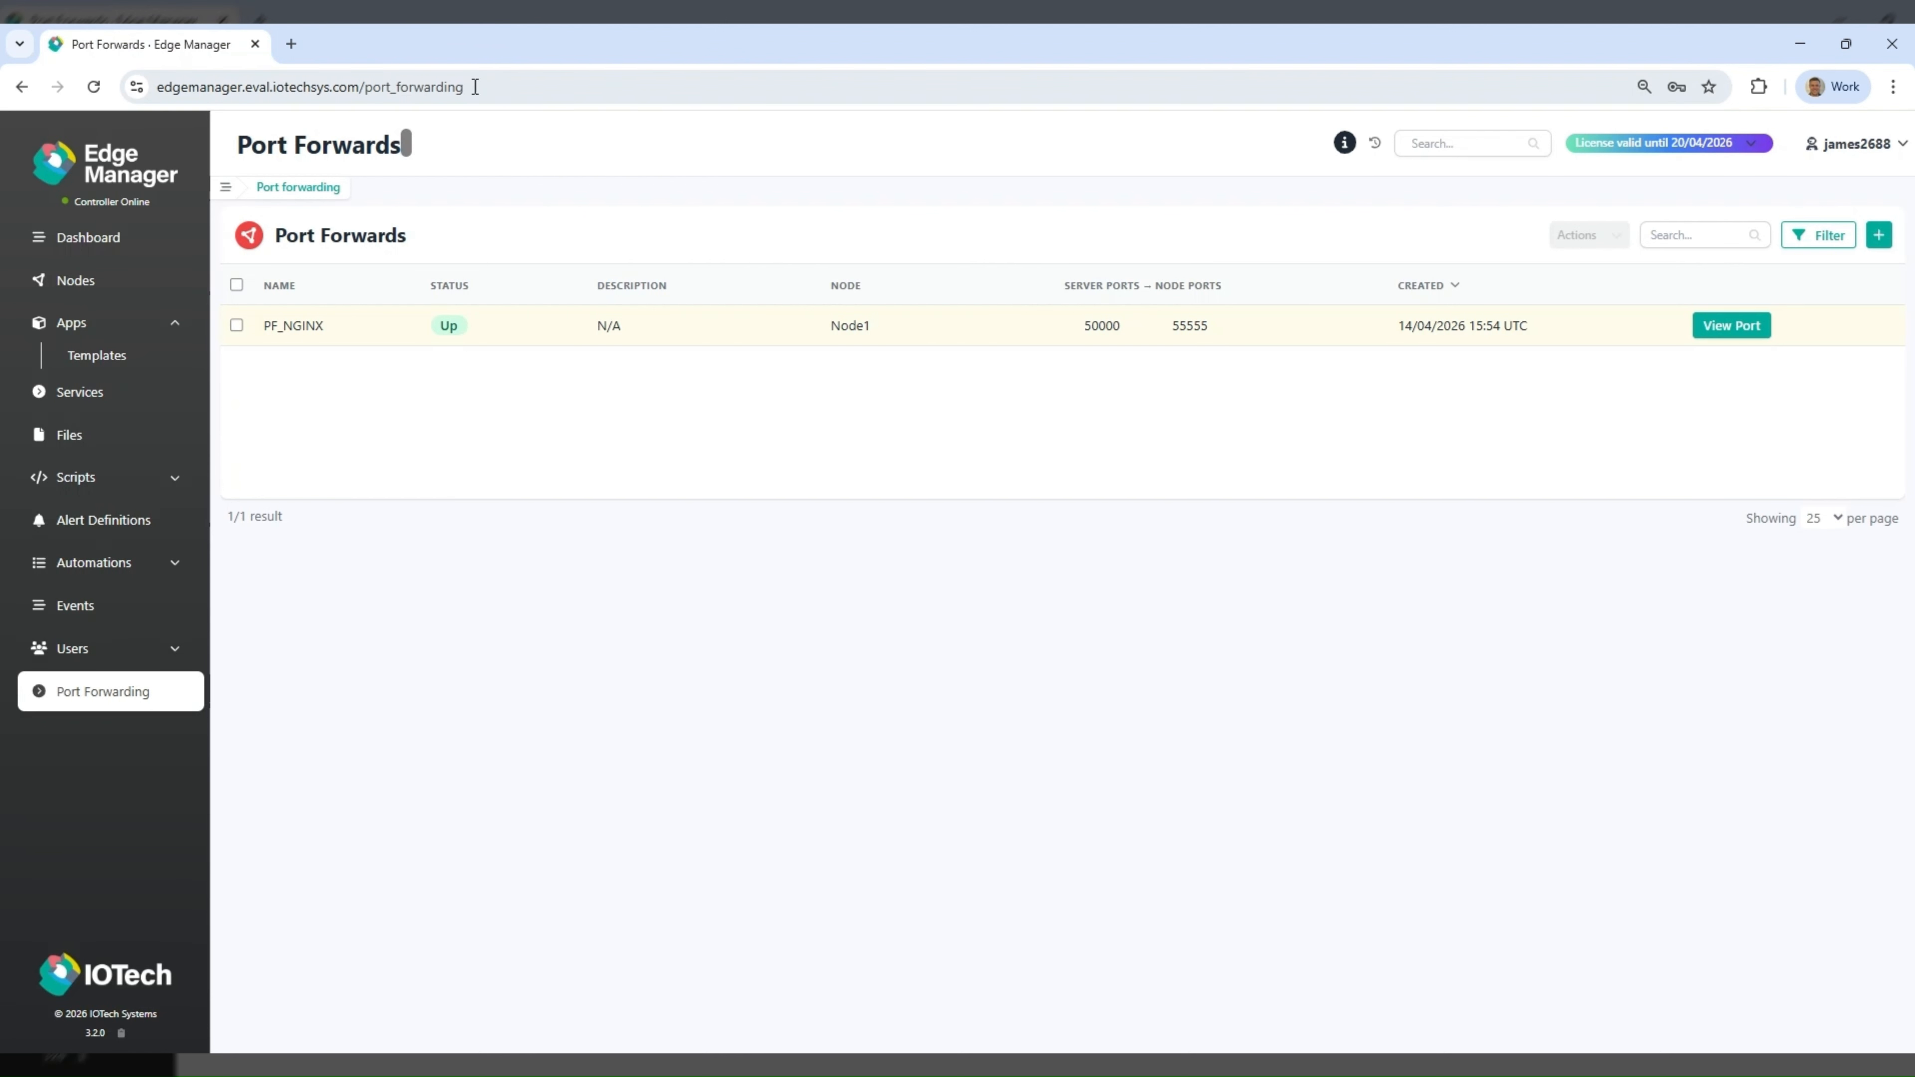
# - Review the EdgeCentral app template and deploy it to Node1 with the DemoConfig app config
pyautogui.click(133, 354)
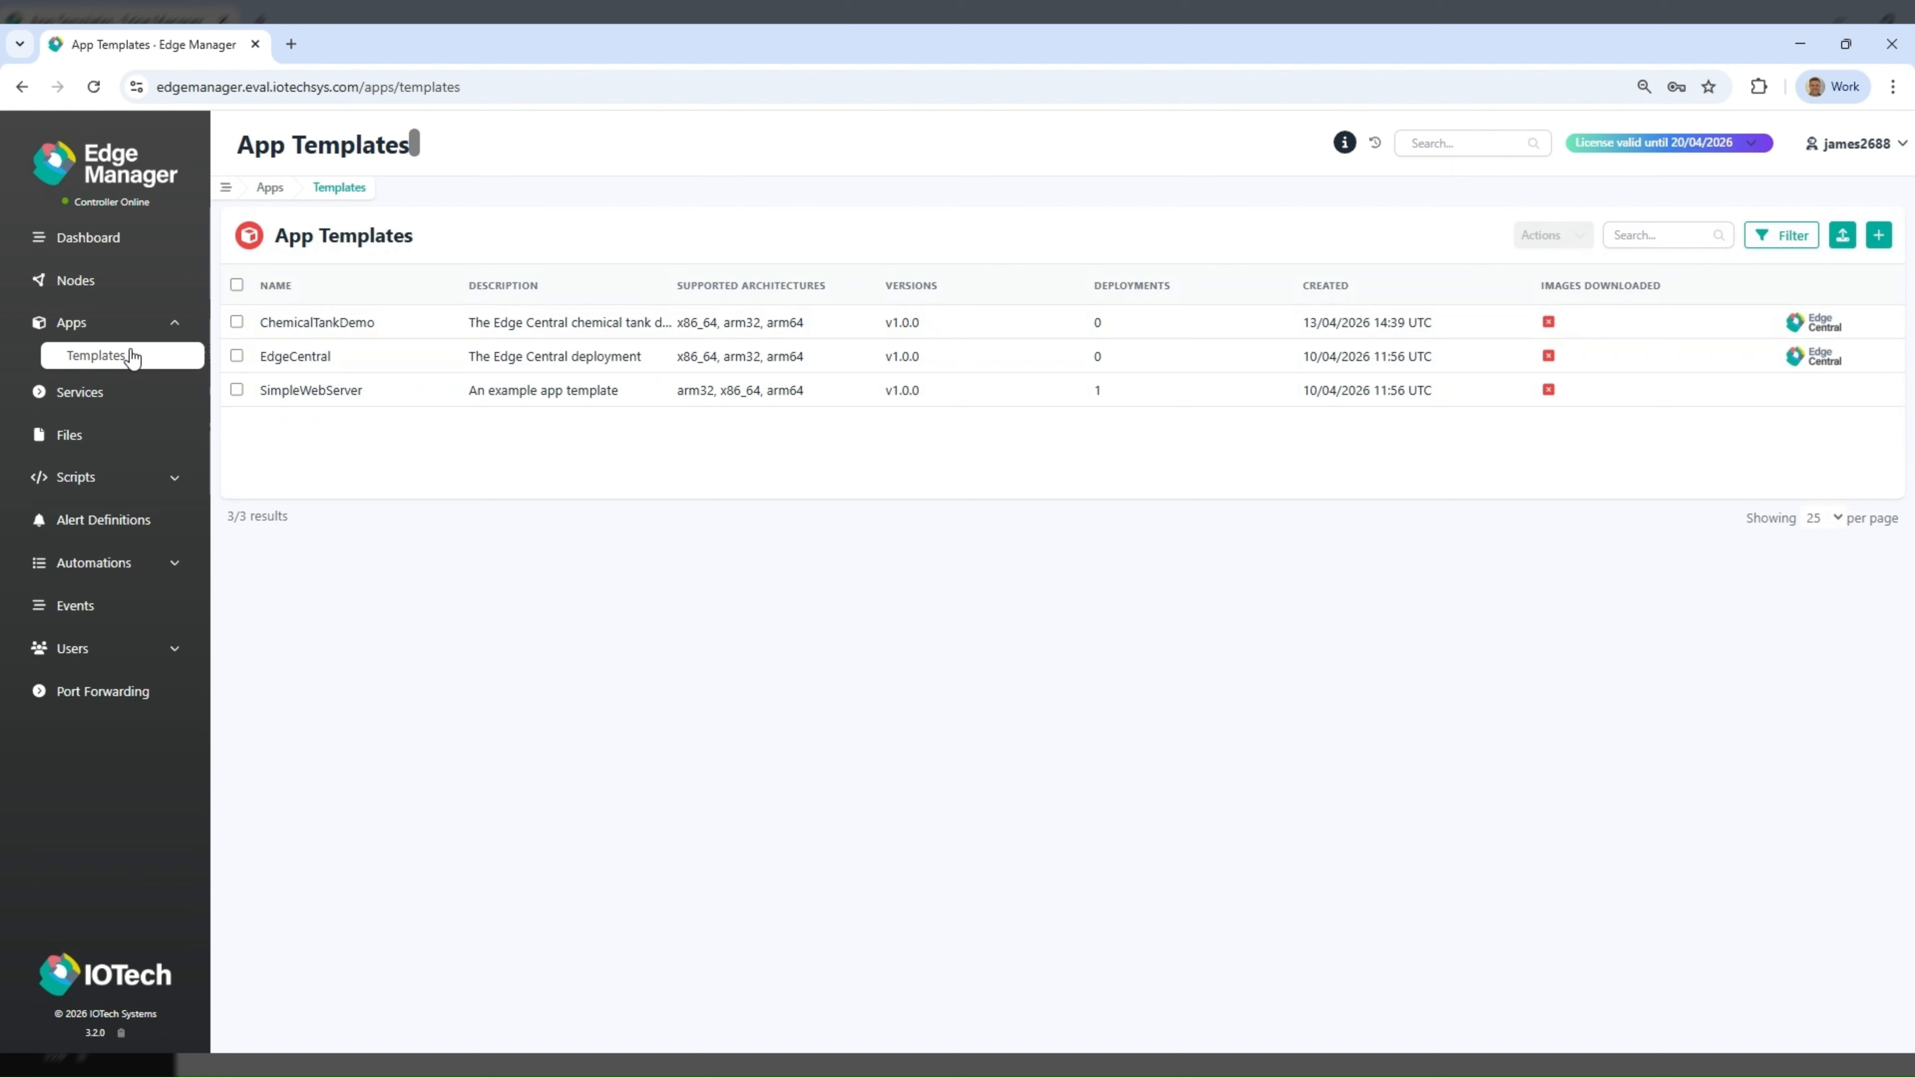
pyautogui.click(321, 359)
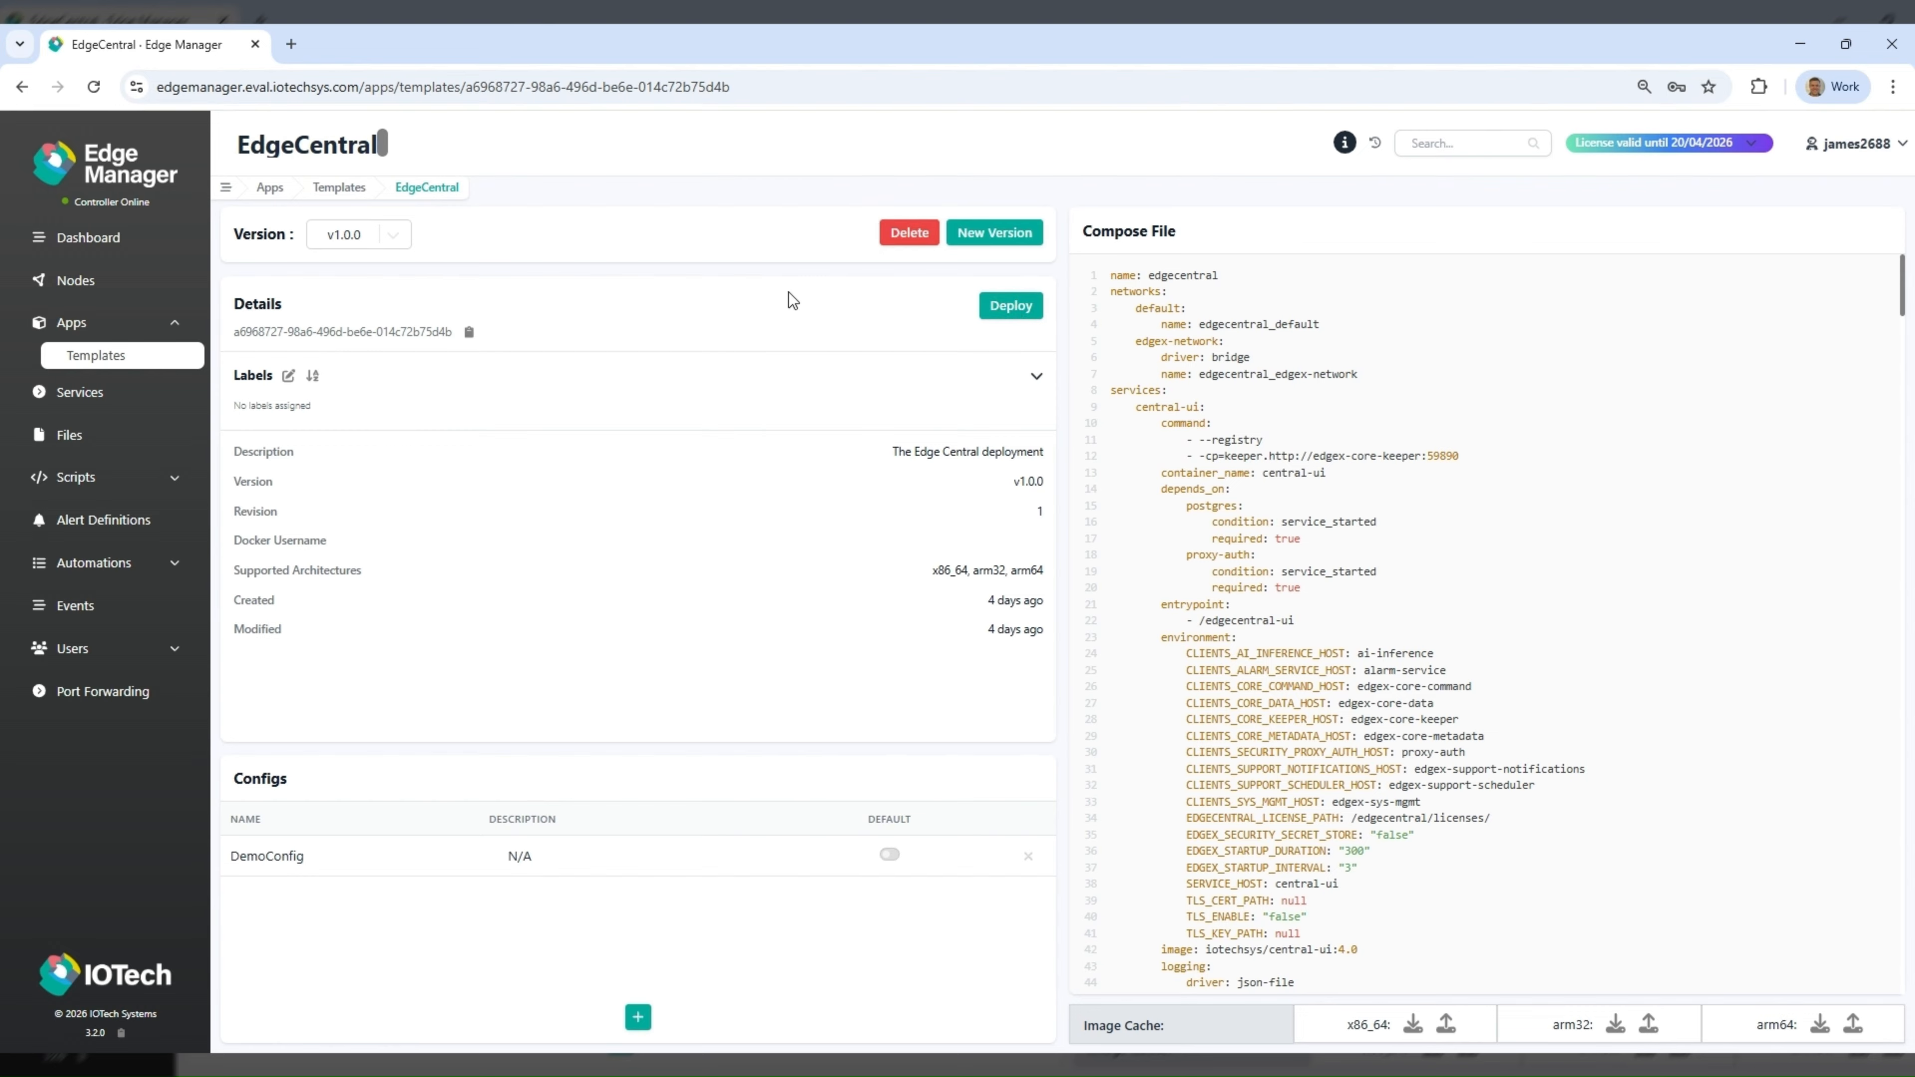
pyautogui.click(92, 325)
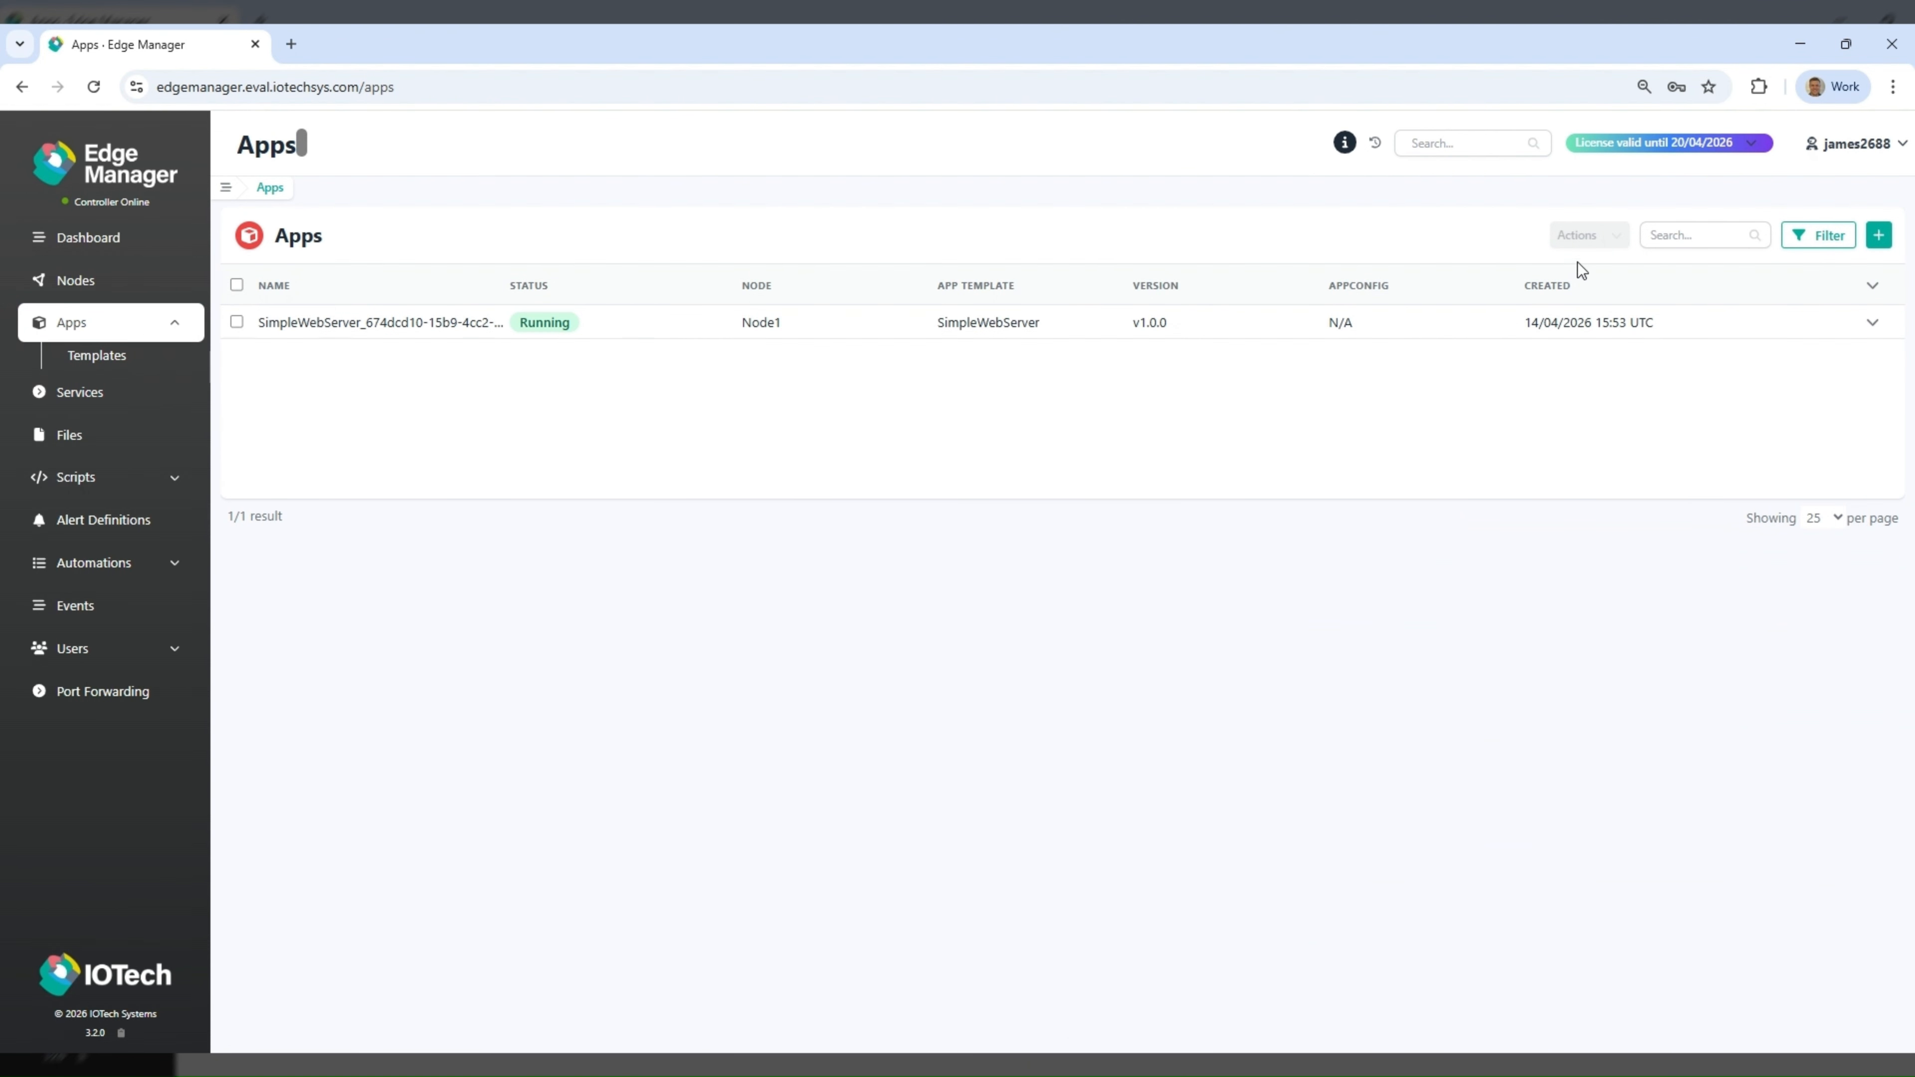
pyautogui.click(1878, 235)
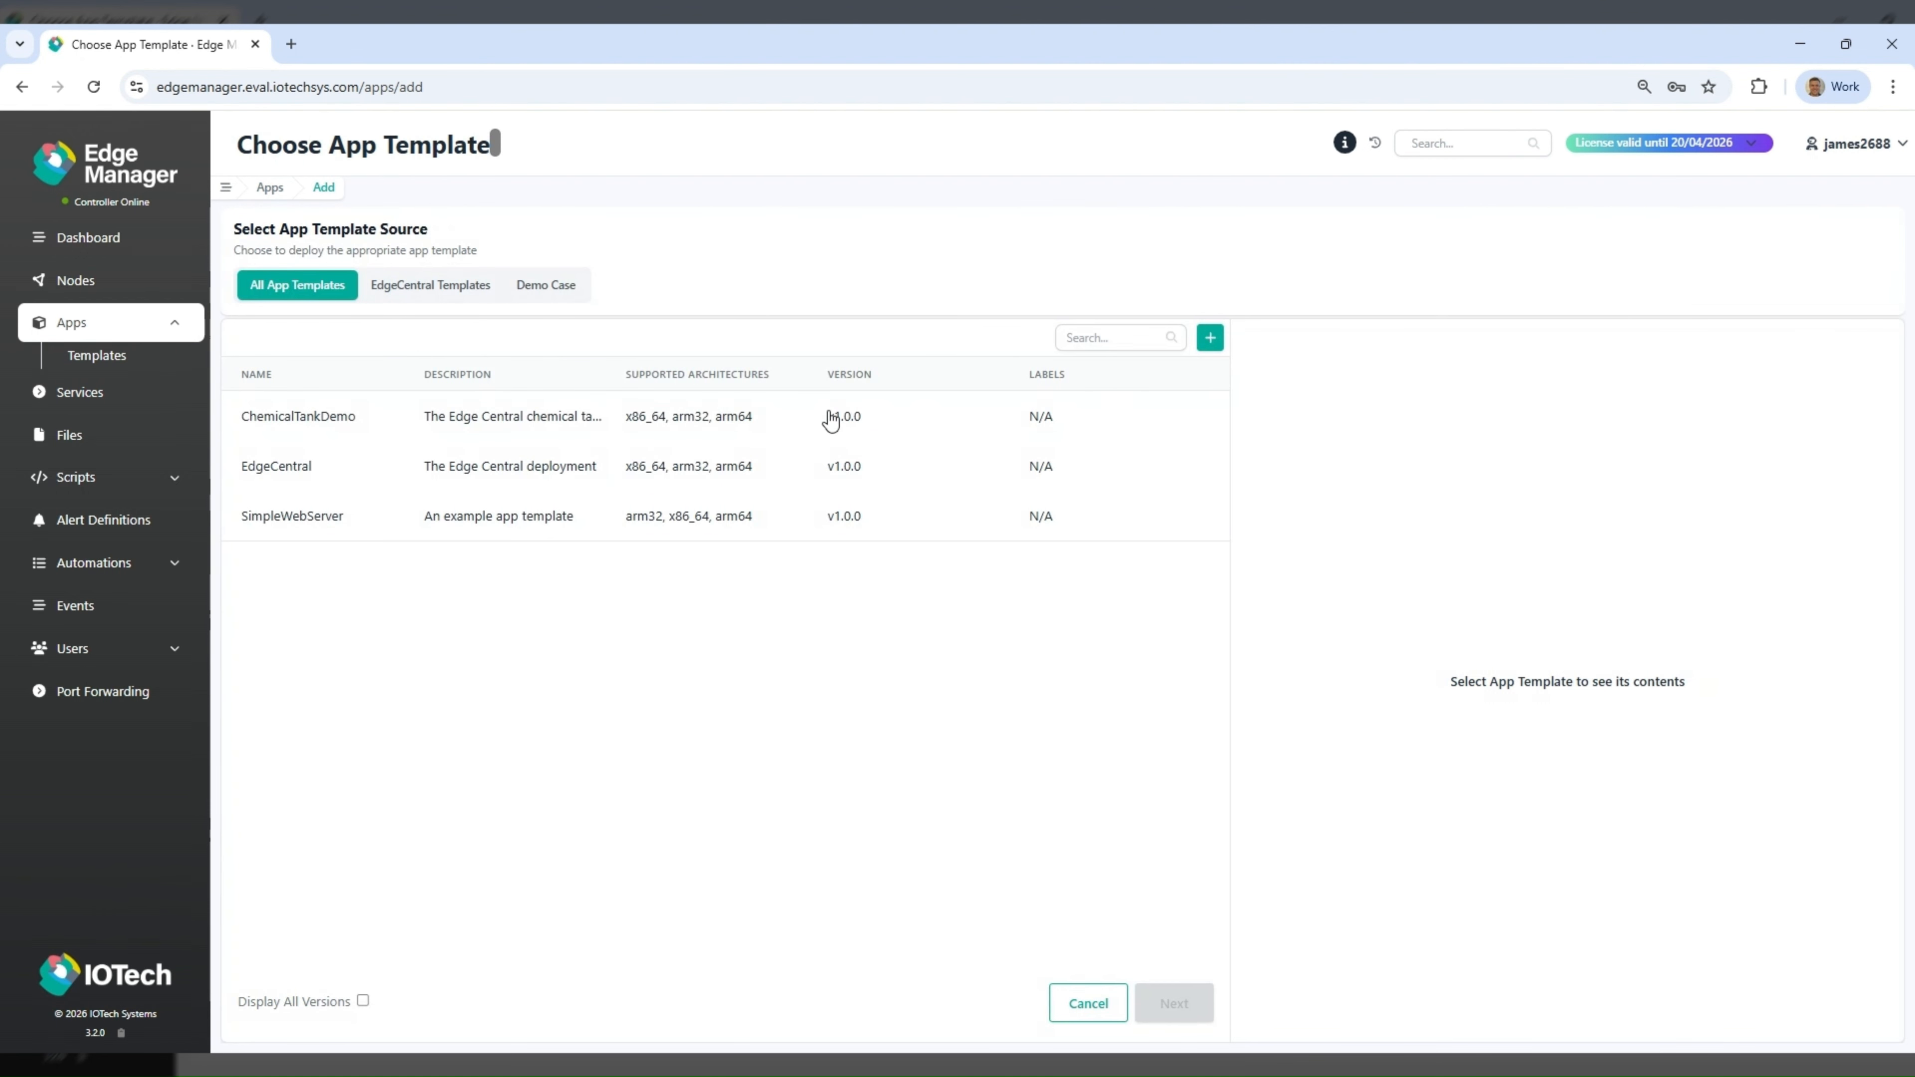
pyautogui.click(533, 479)
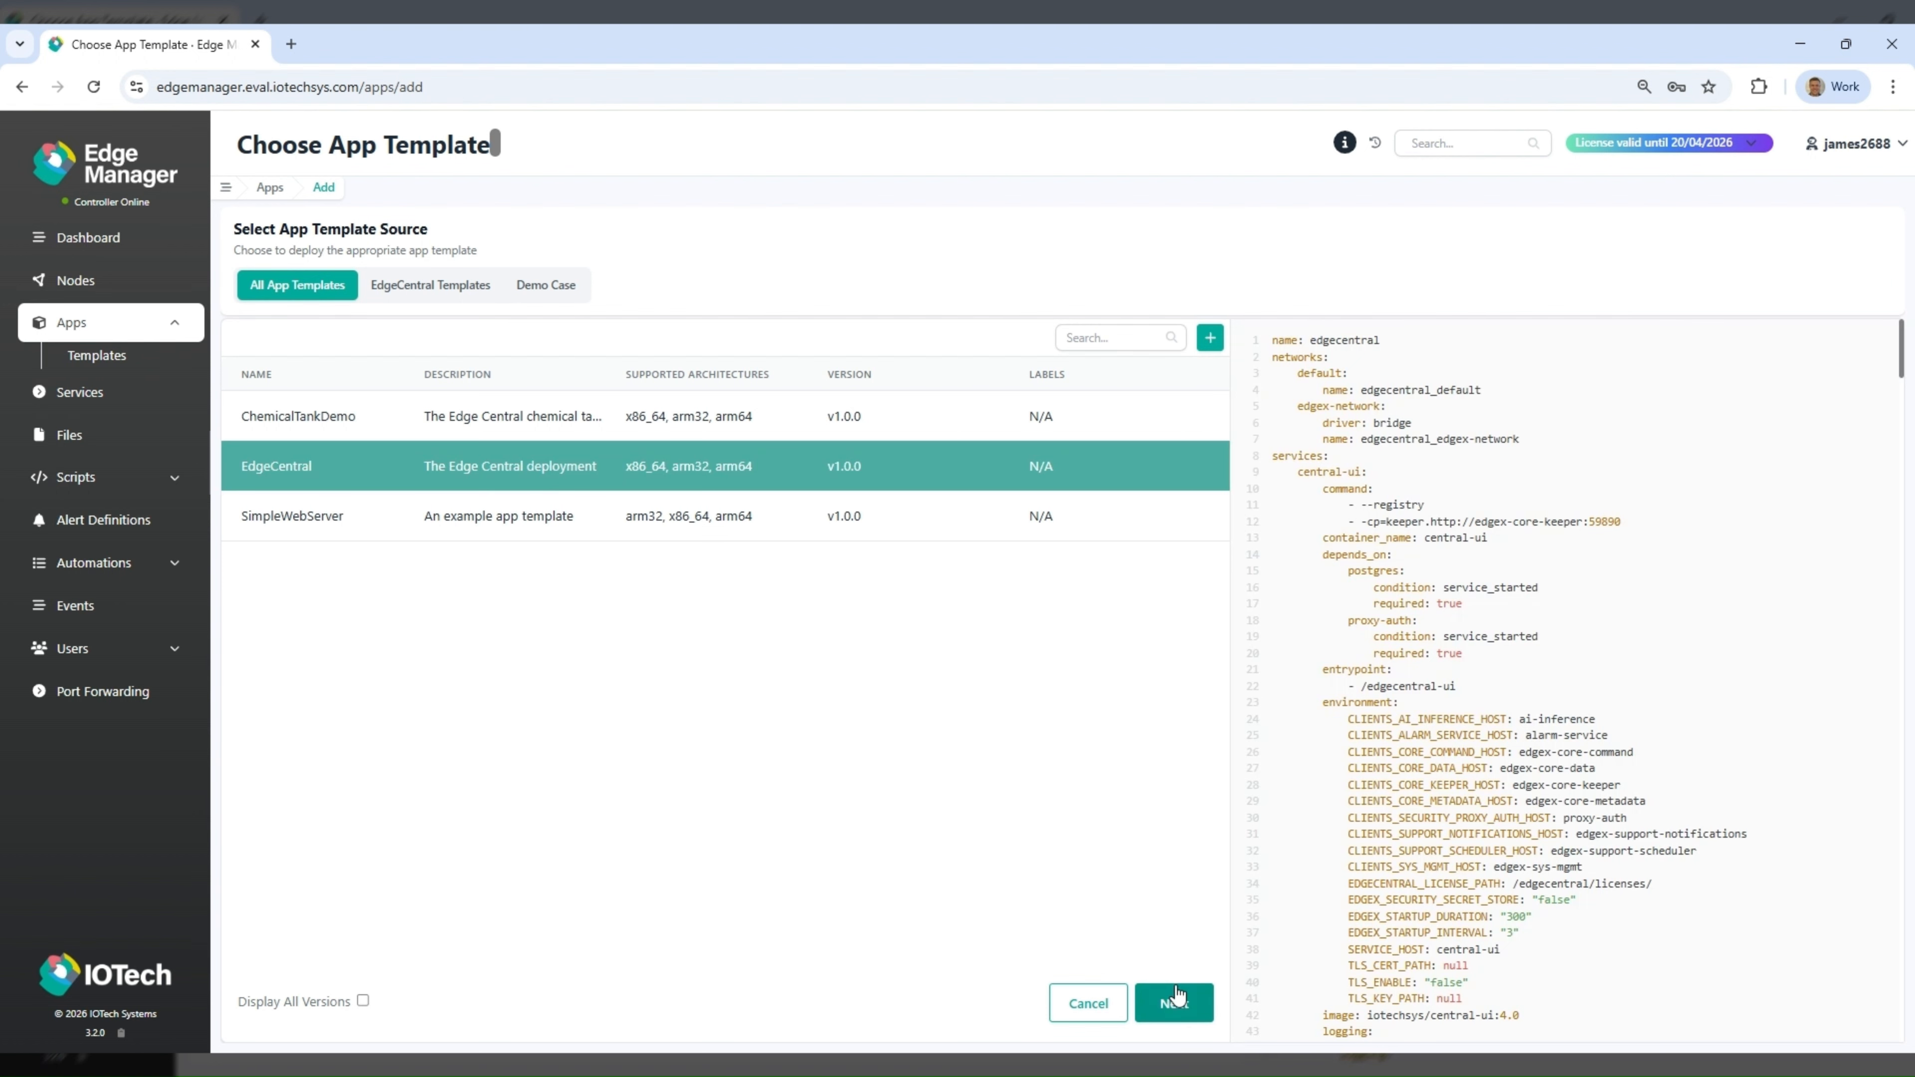
pyautogui.click(1173, 1003)
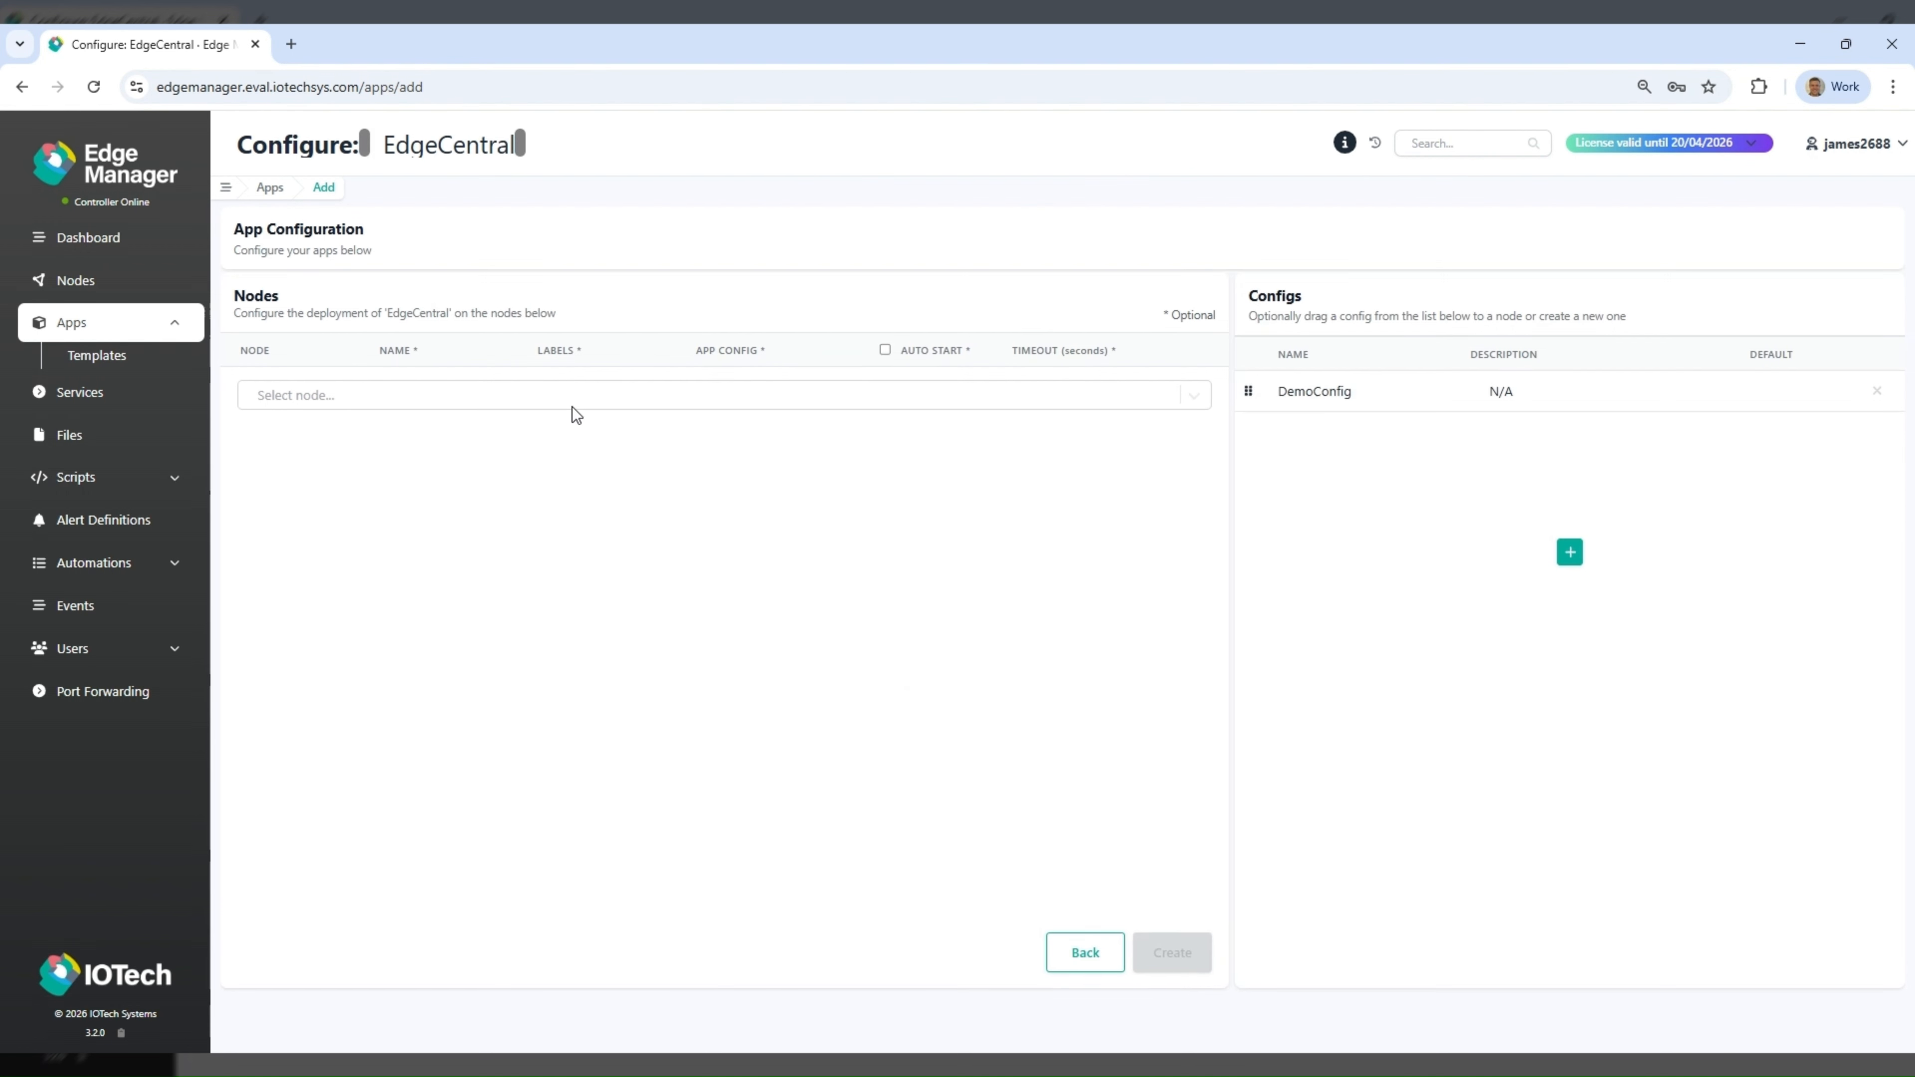
pyautogui.click(525, 404)
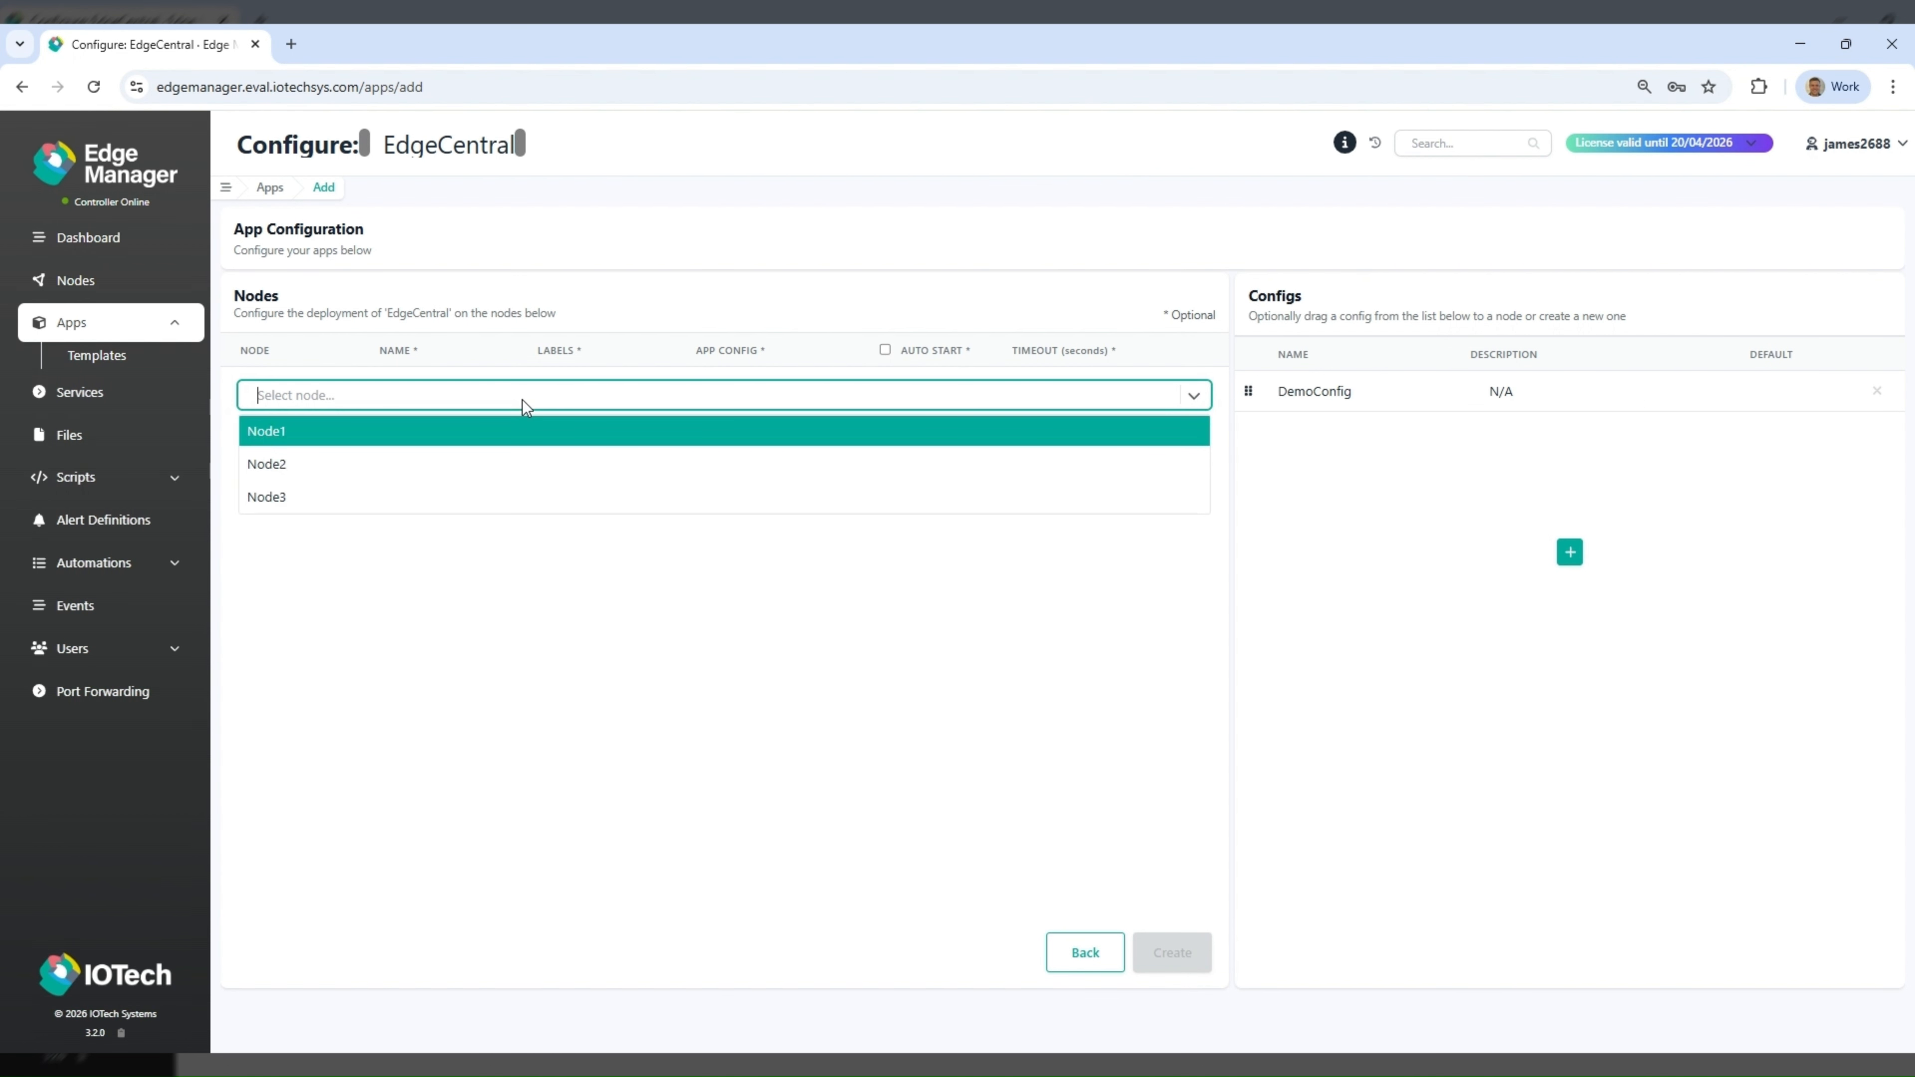
pyautogui.click(515, 426)
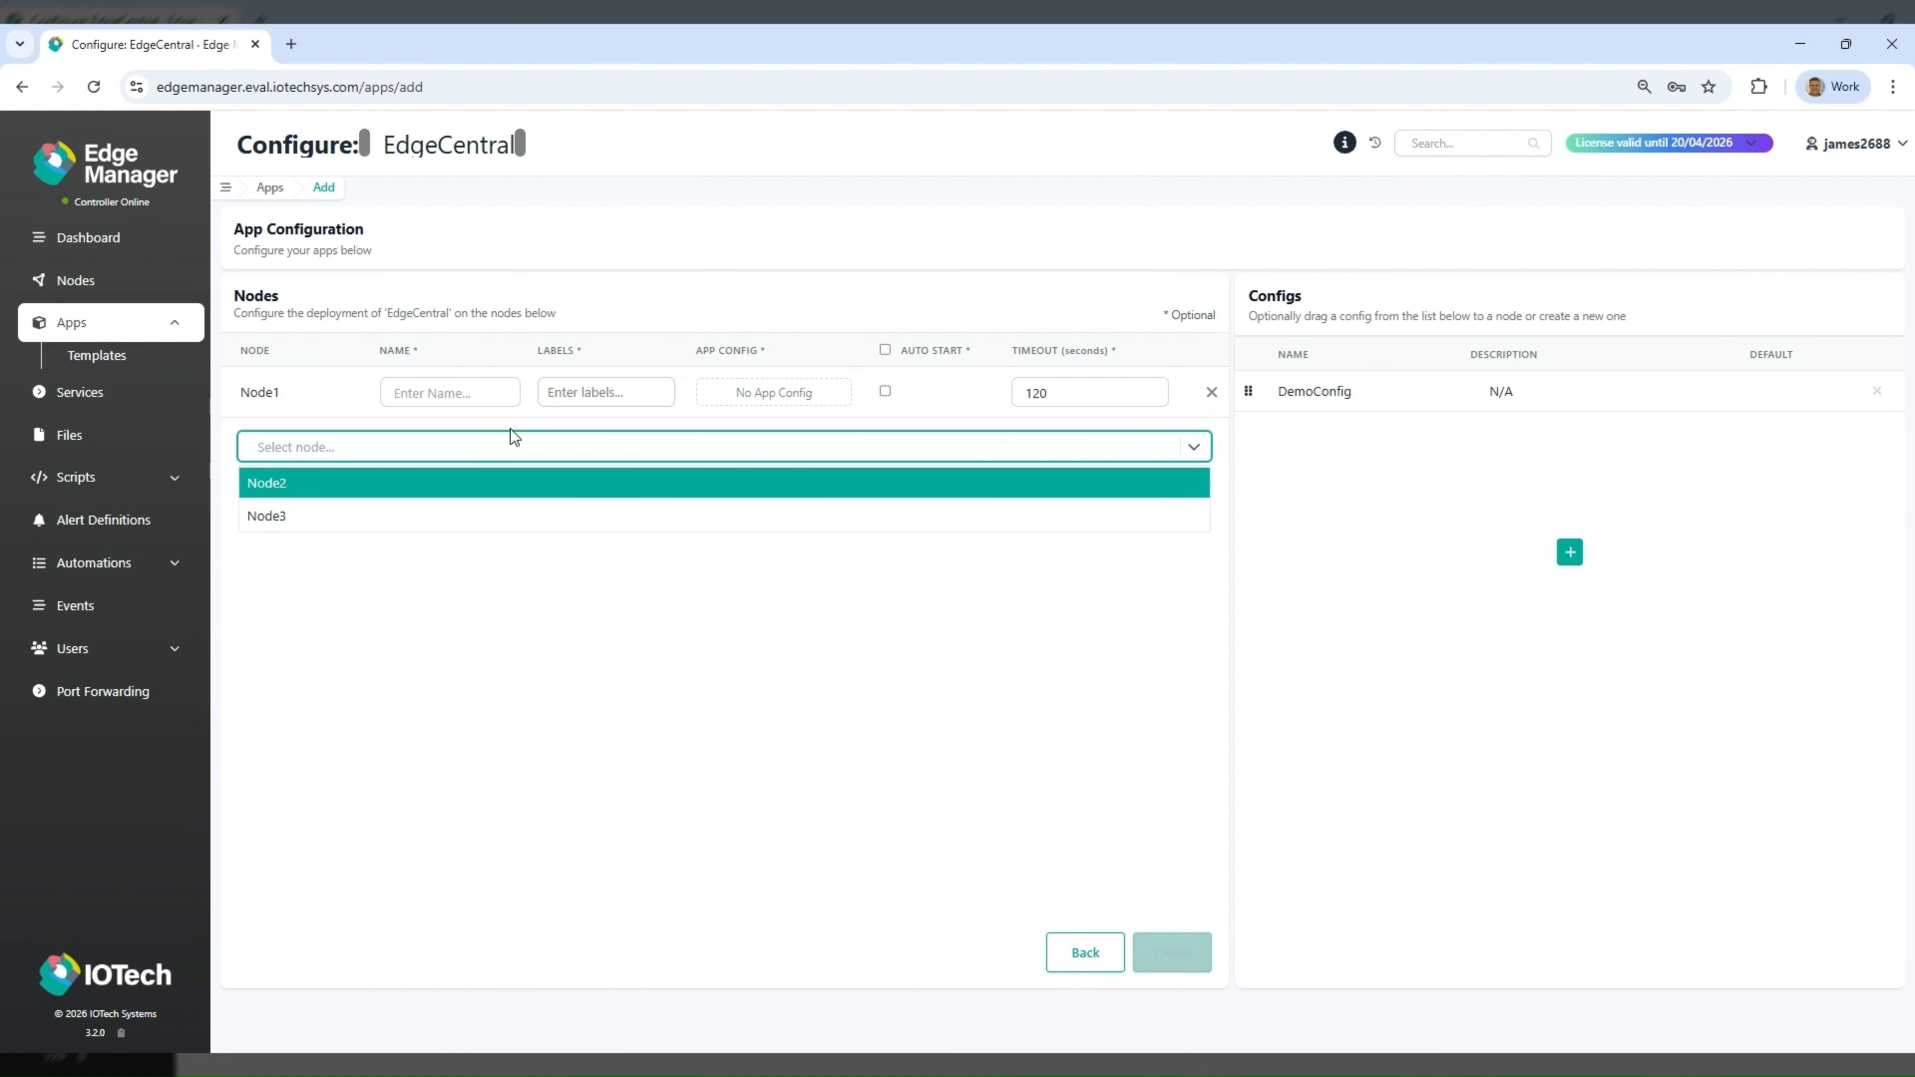
pyautogui.click(687, 580)
pyautogui.moveTo(1248, 391); pyautogui.dragTo(1114, 409)
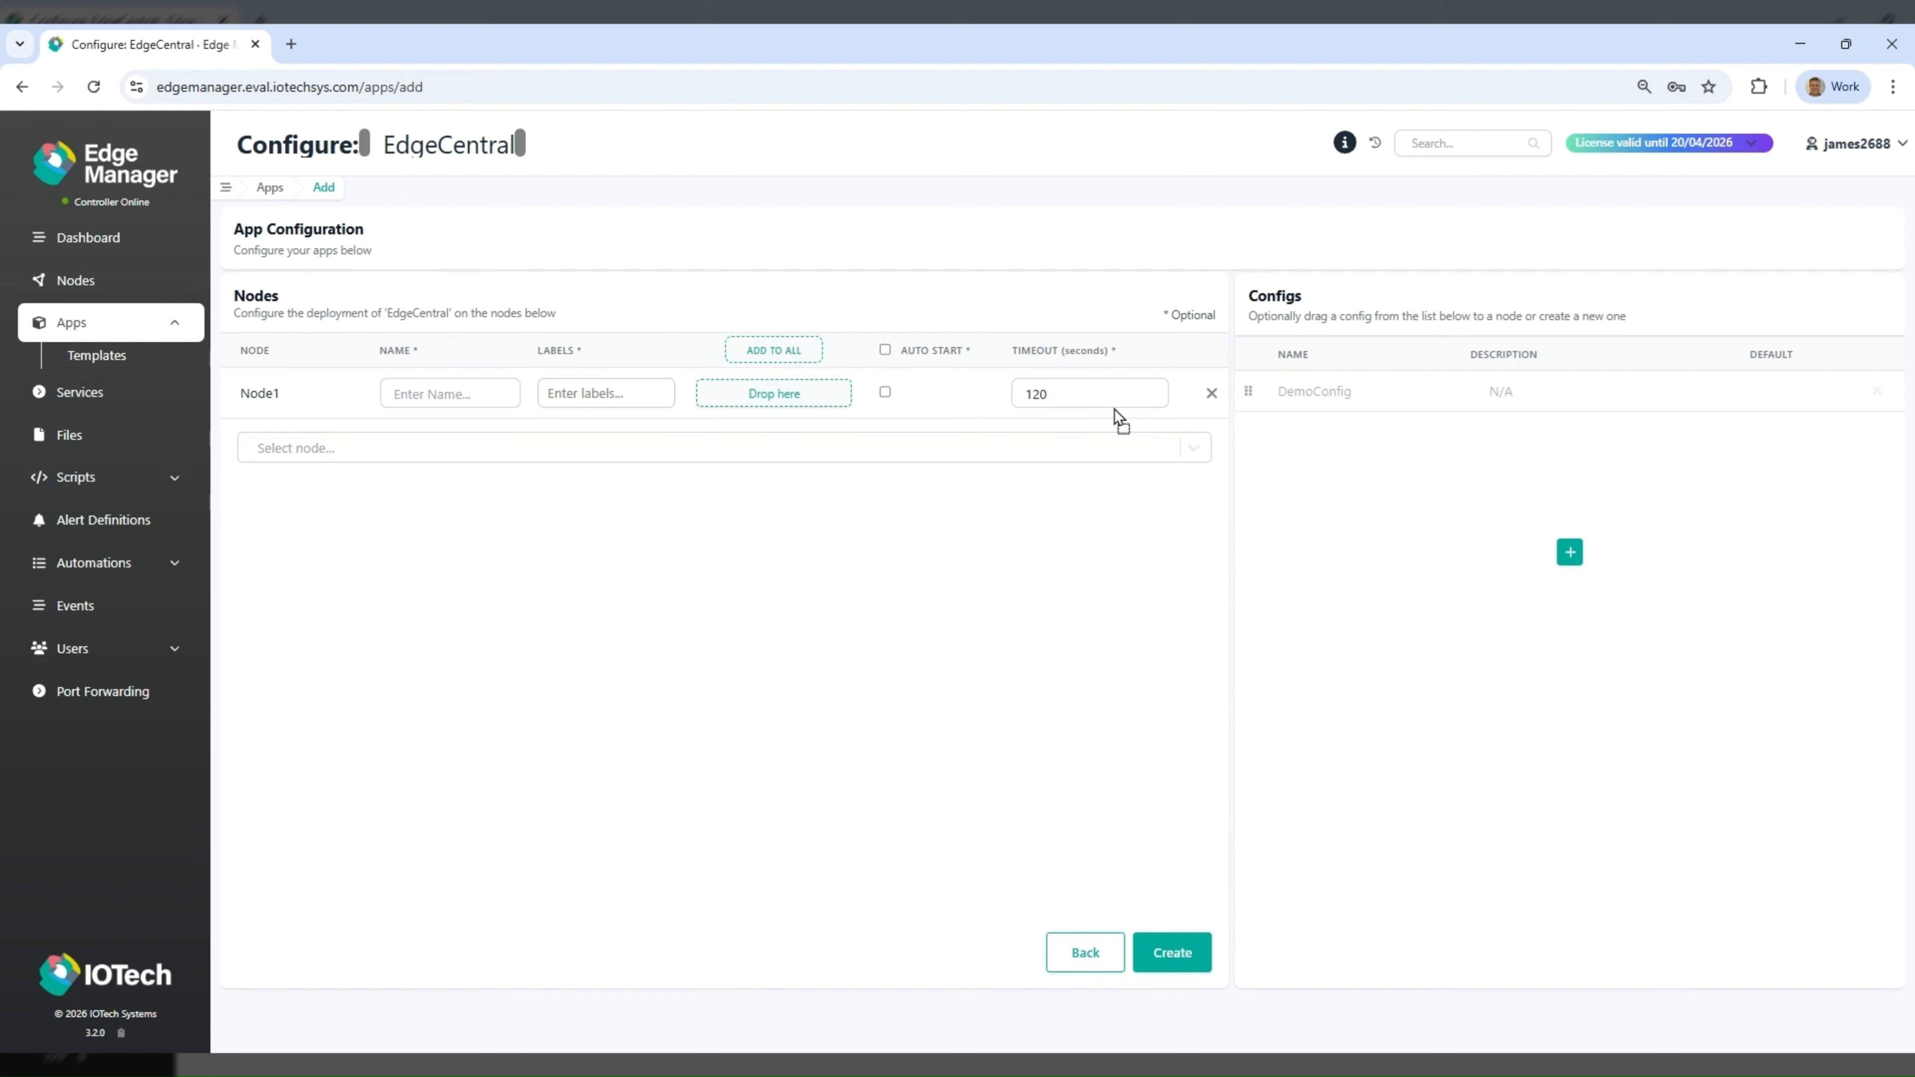
pyautogui.moveTo(827, 396); pyautogui.dragTo(821, 390)
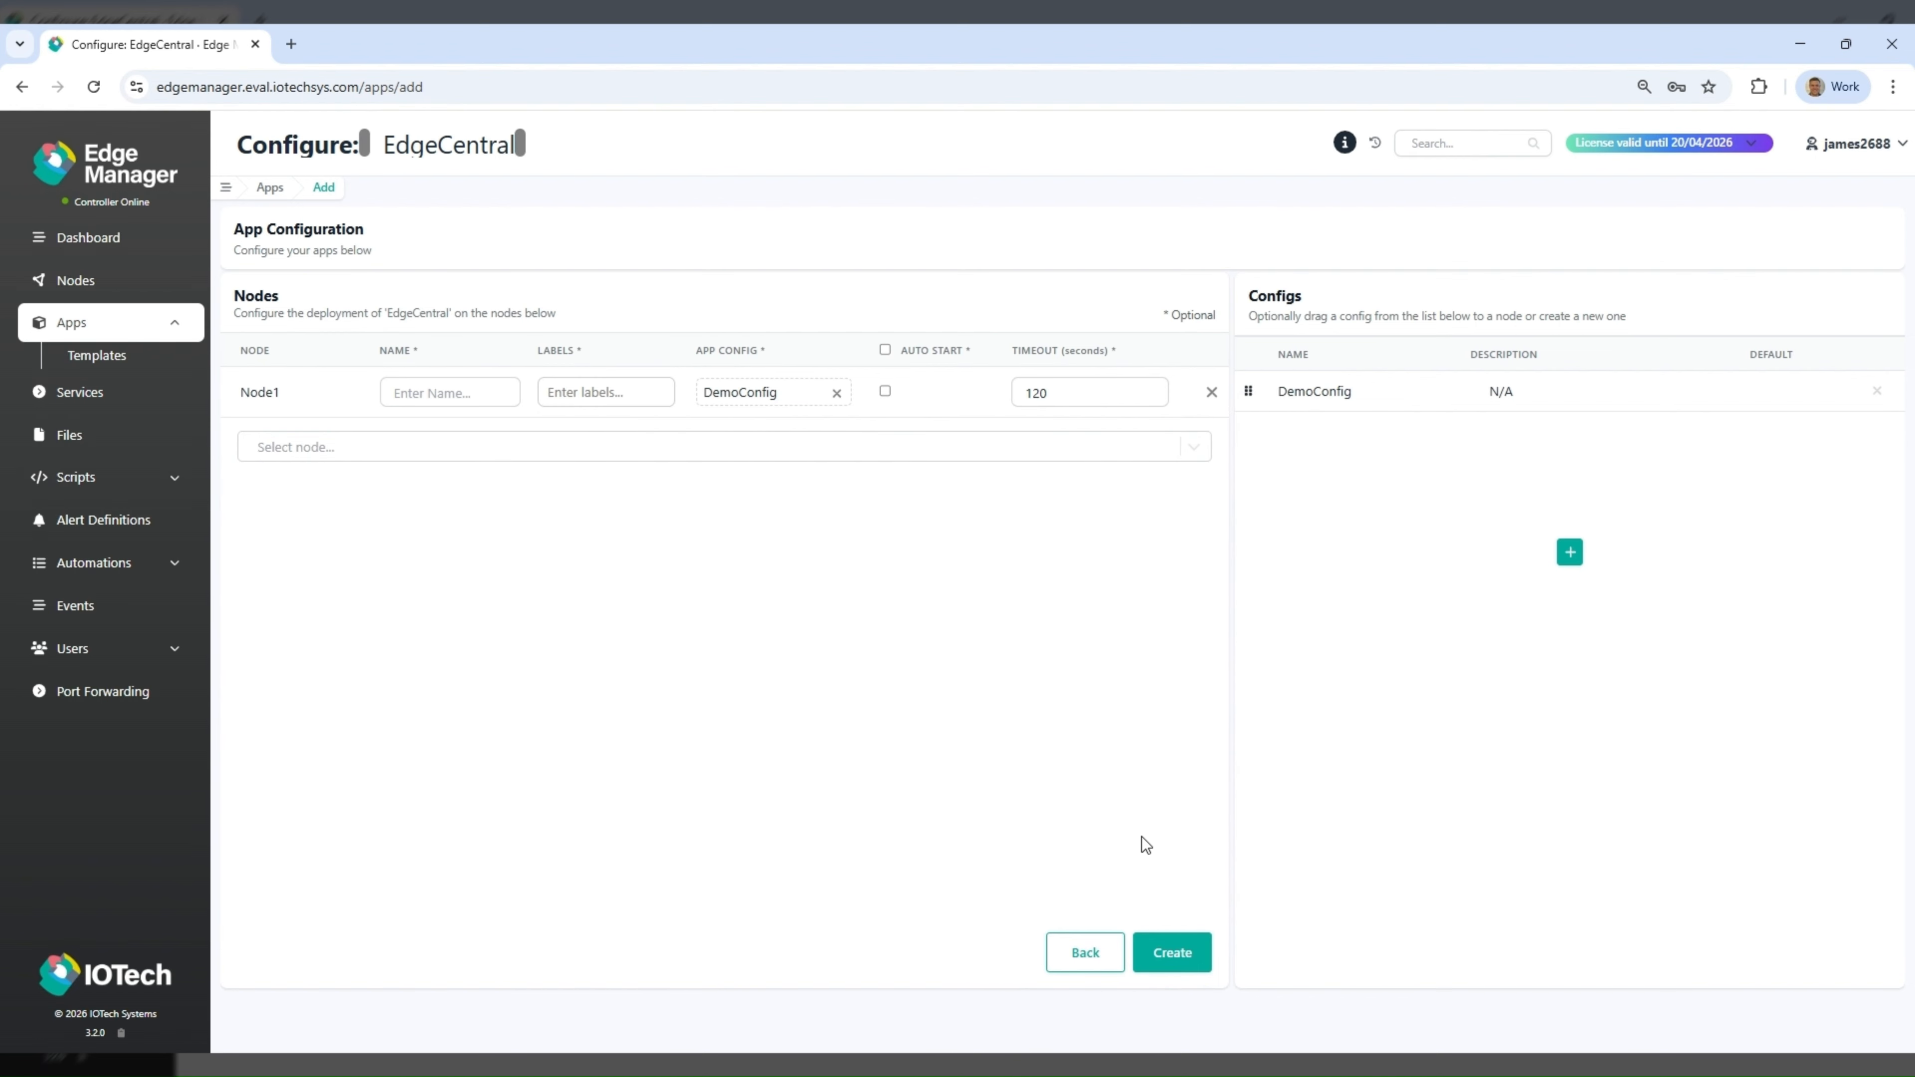
pyautogui.click(1167, 952)
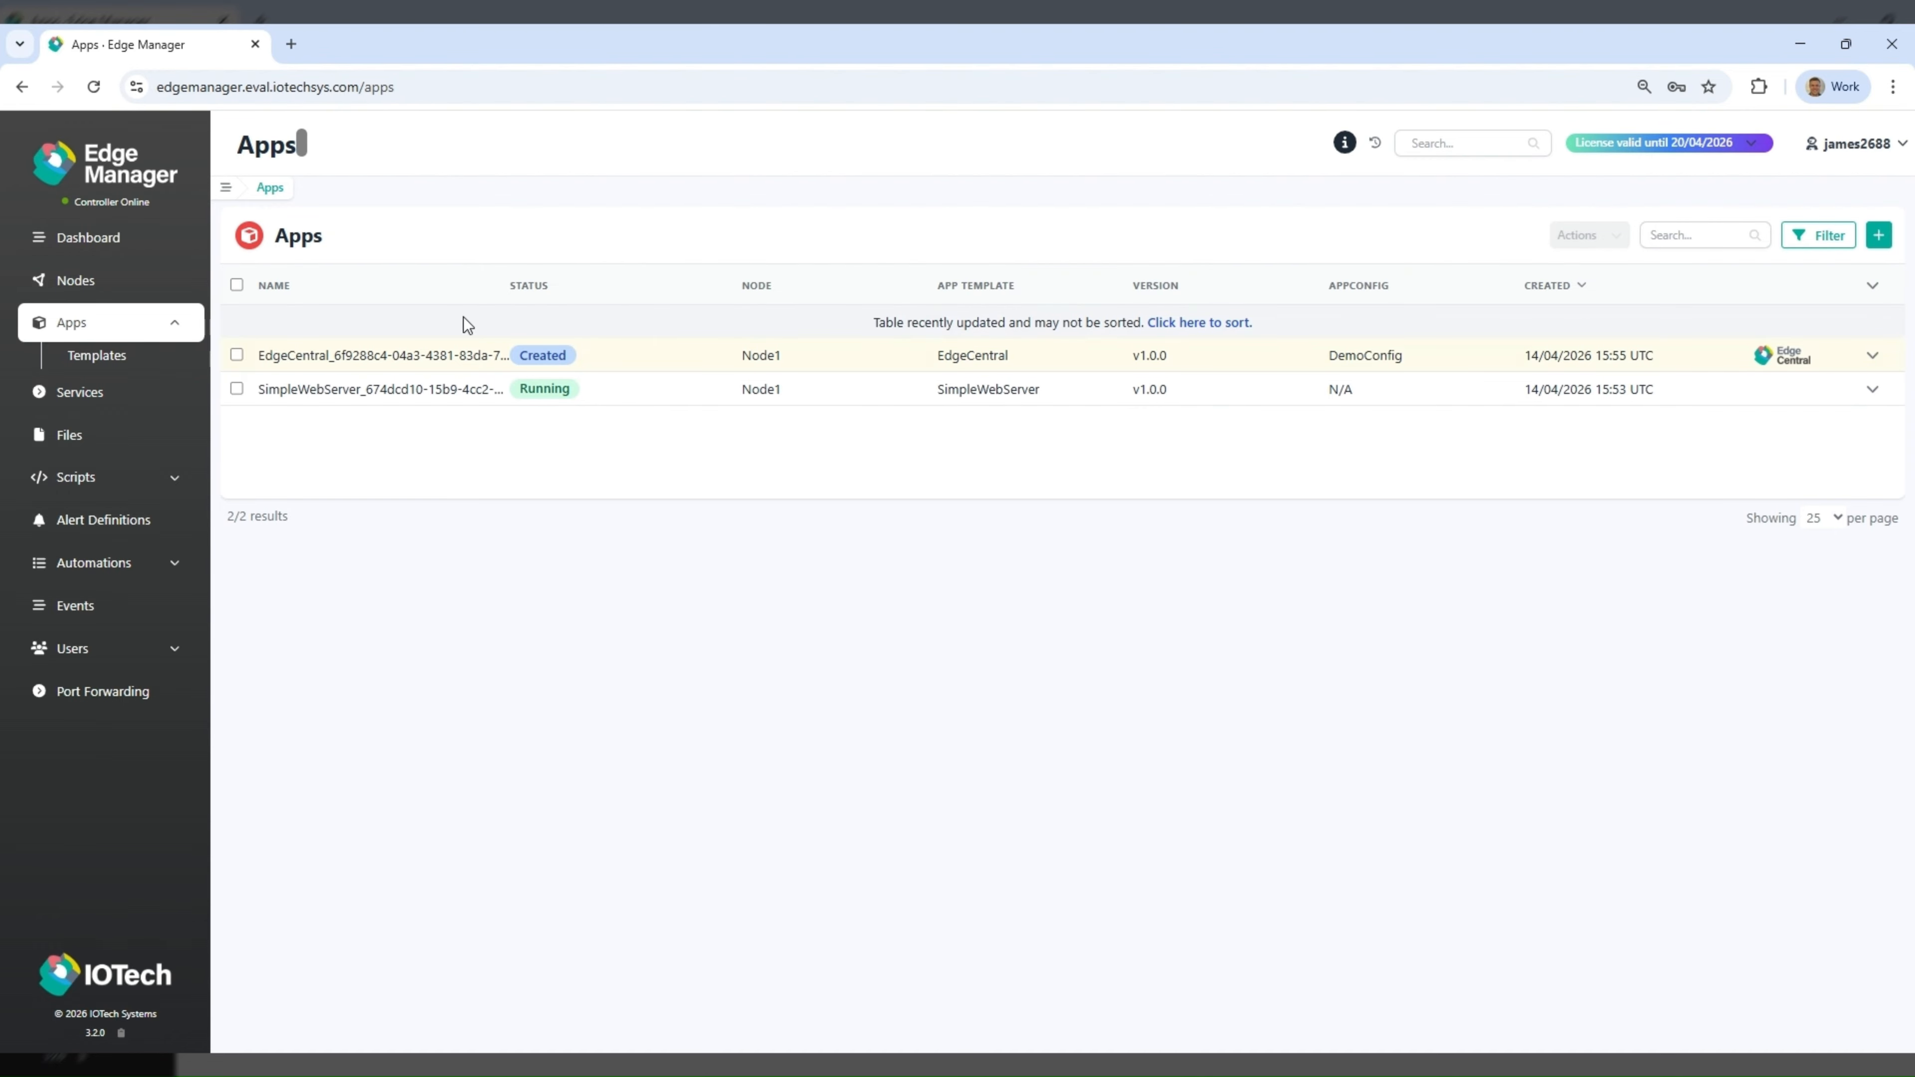
# - Start the EdgeCentral app deployed on Node1 with the default operation timeout
pyautogui.rightClick(445, 351)
pyautogui.click(492, 361)
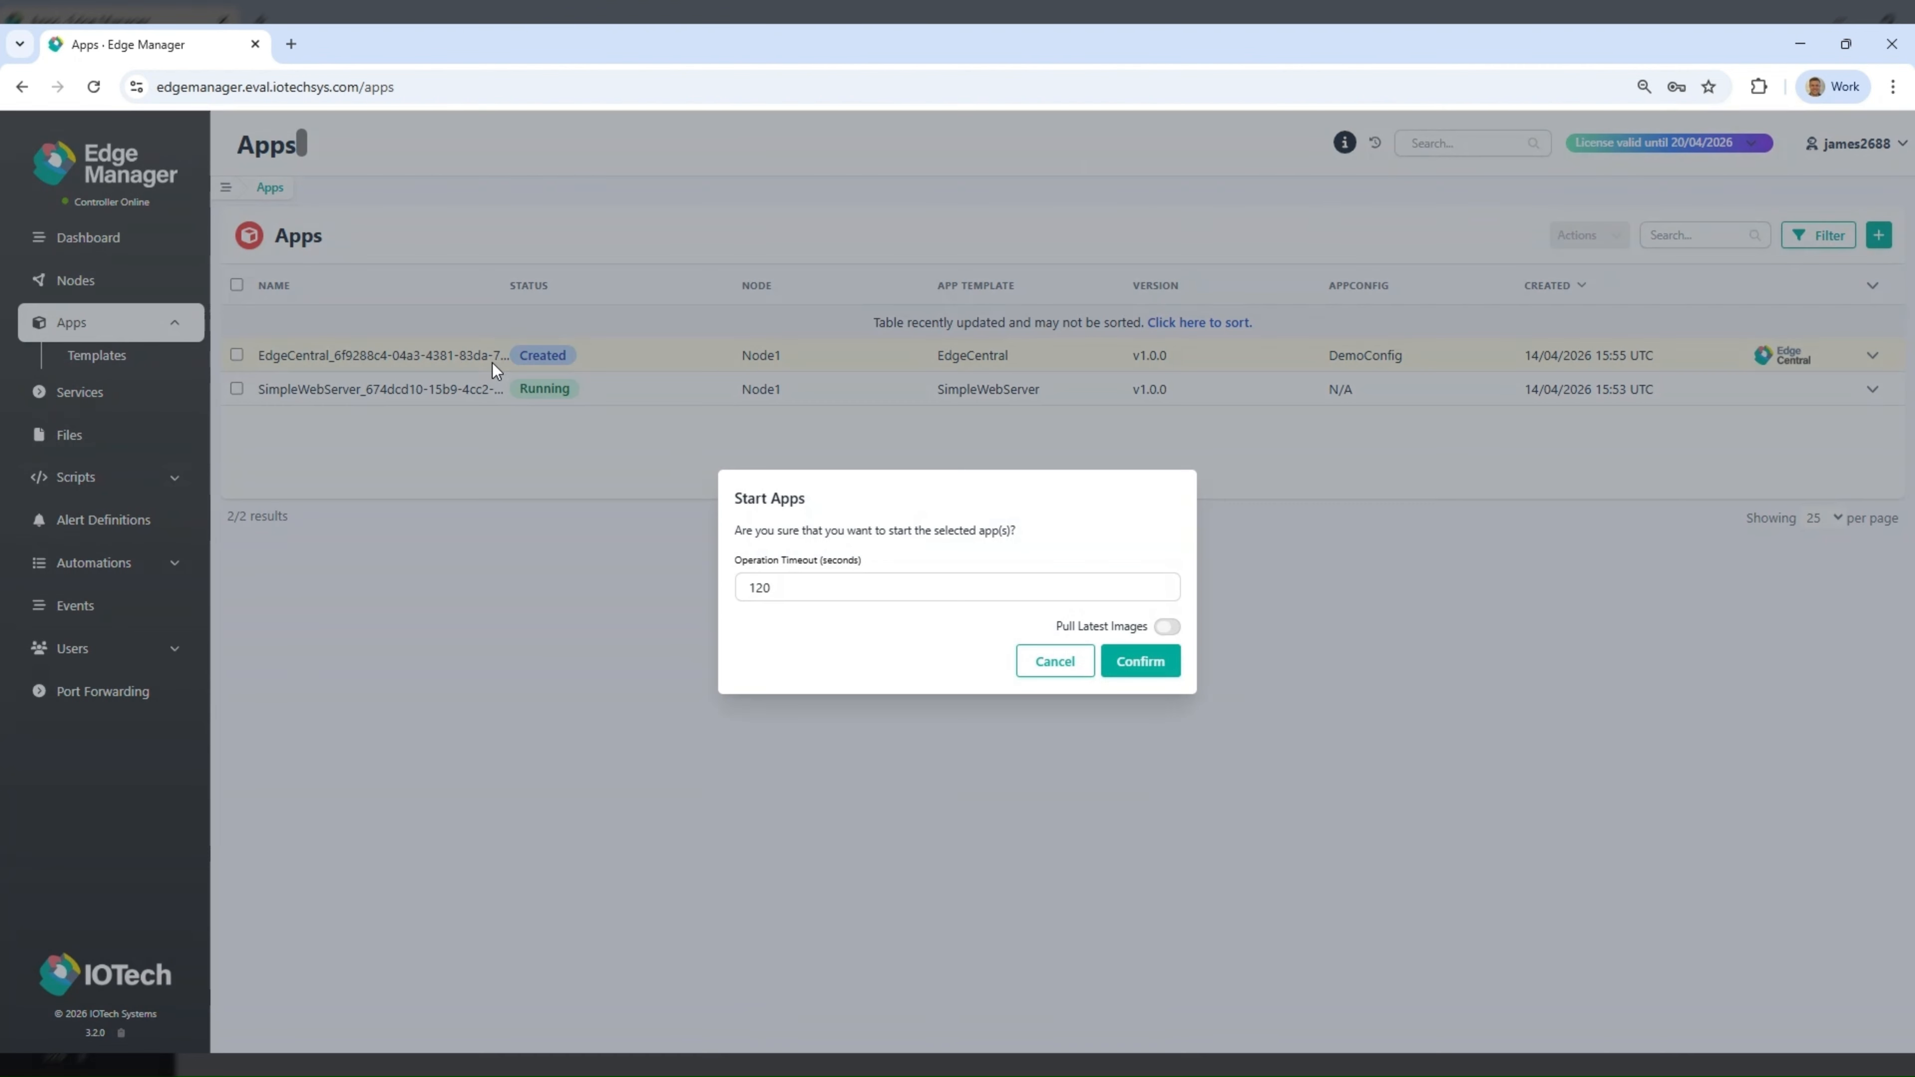
pyautogui.click(1139, 664)
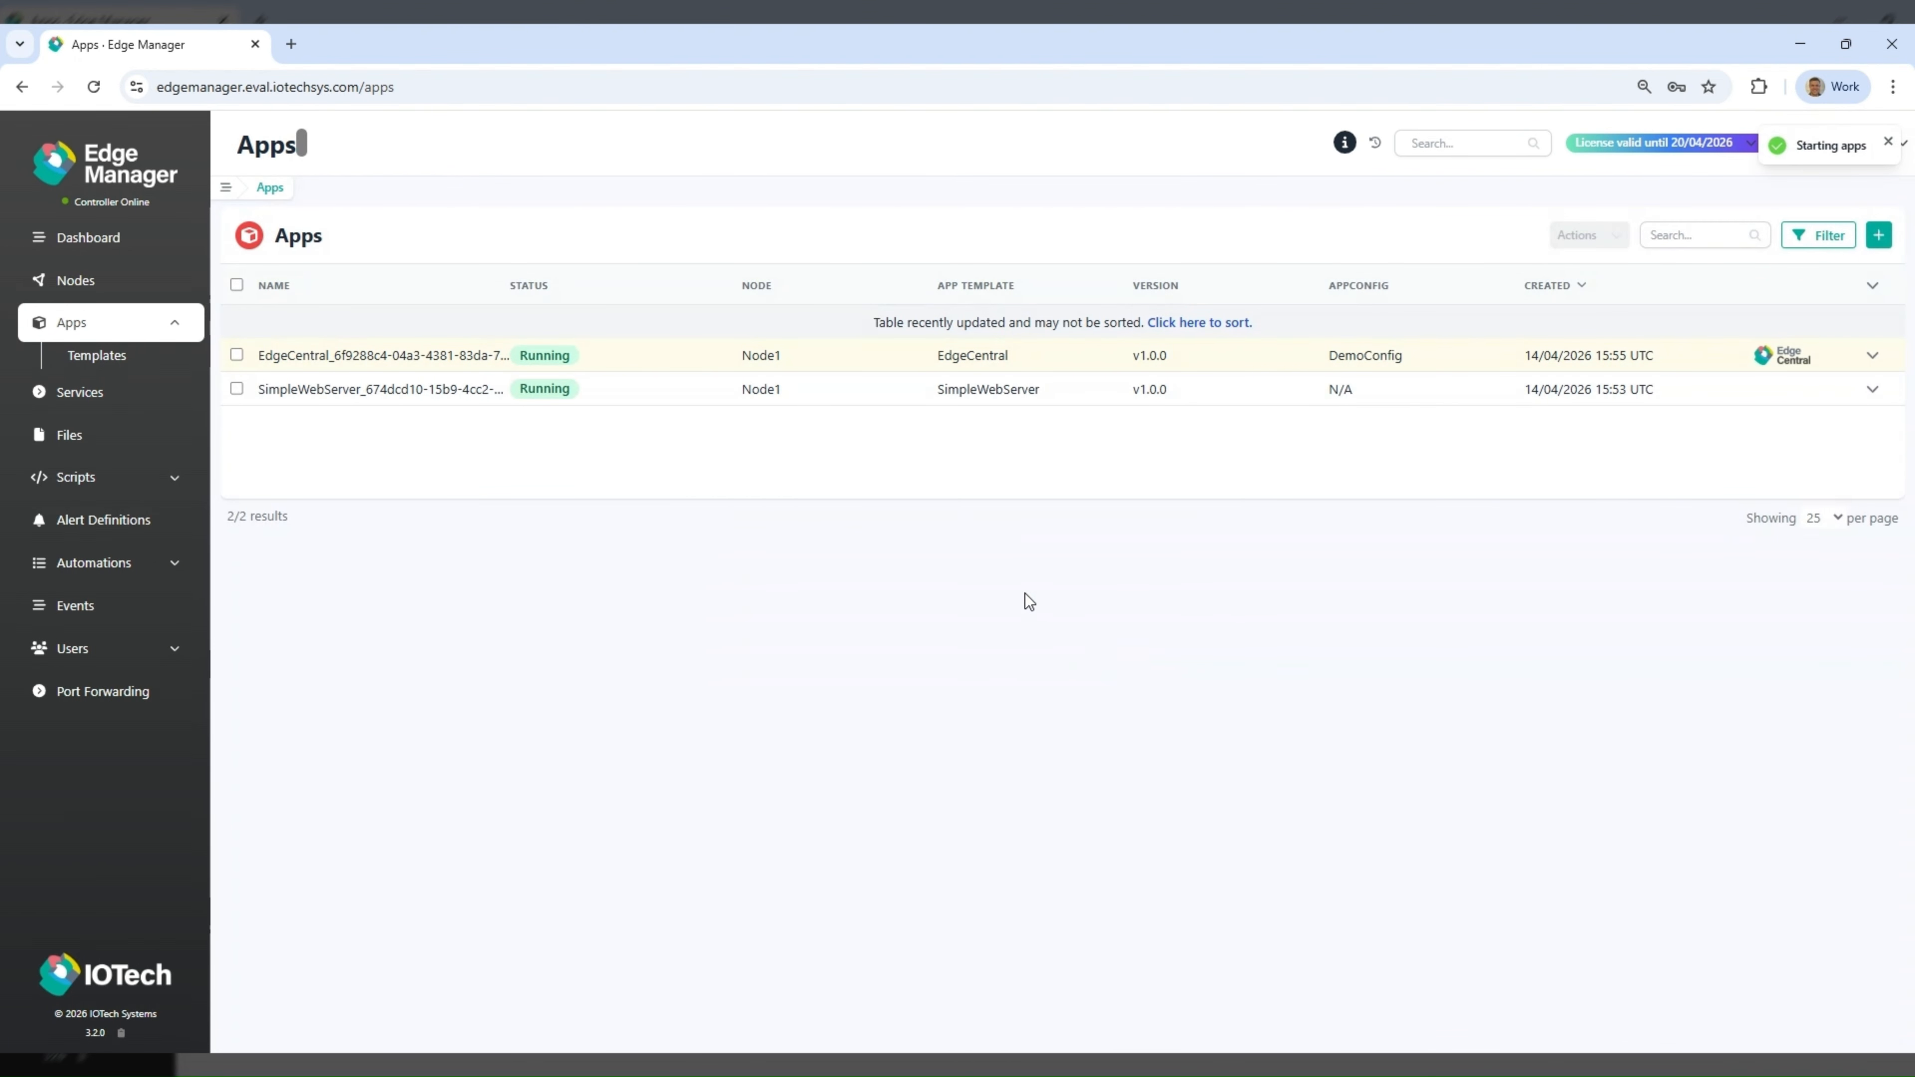
# - Open the running EdgeCentral app's GUI and sign in as admin with the account password
pyautogui.click(455, 353)
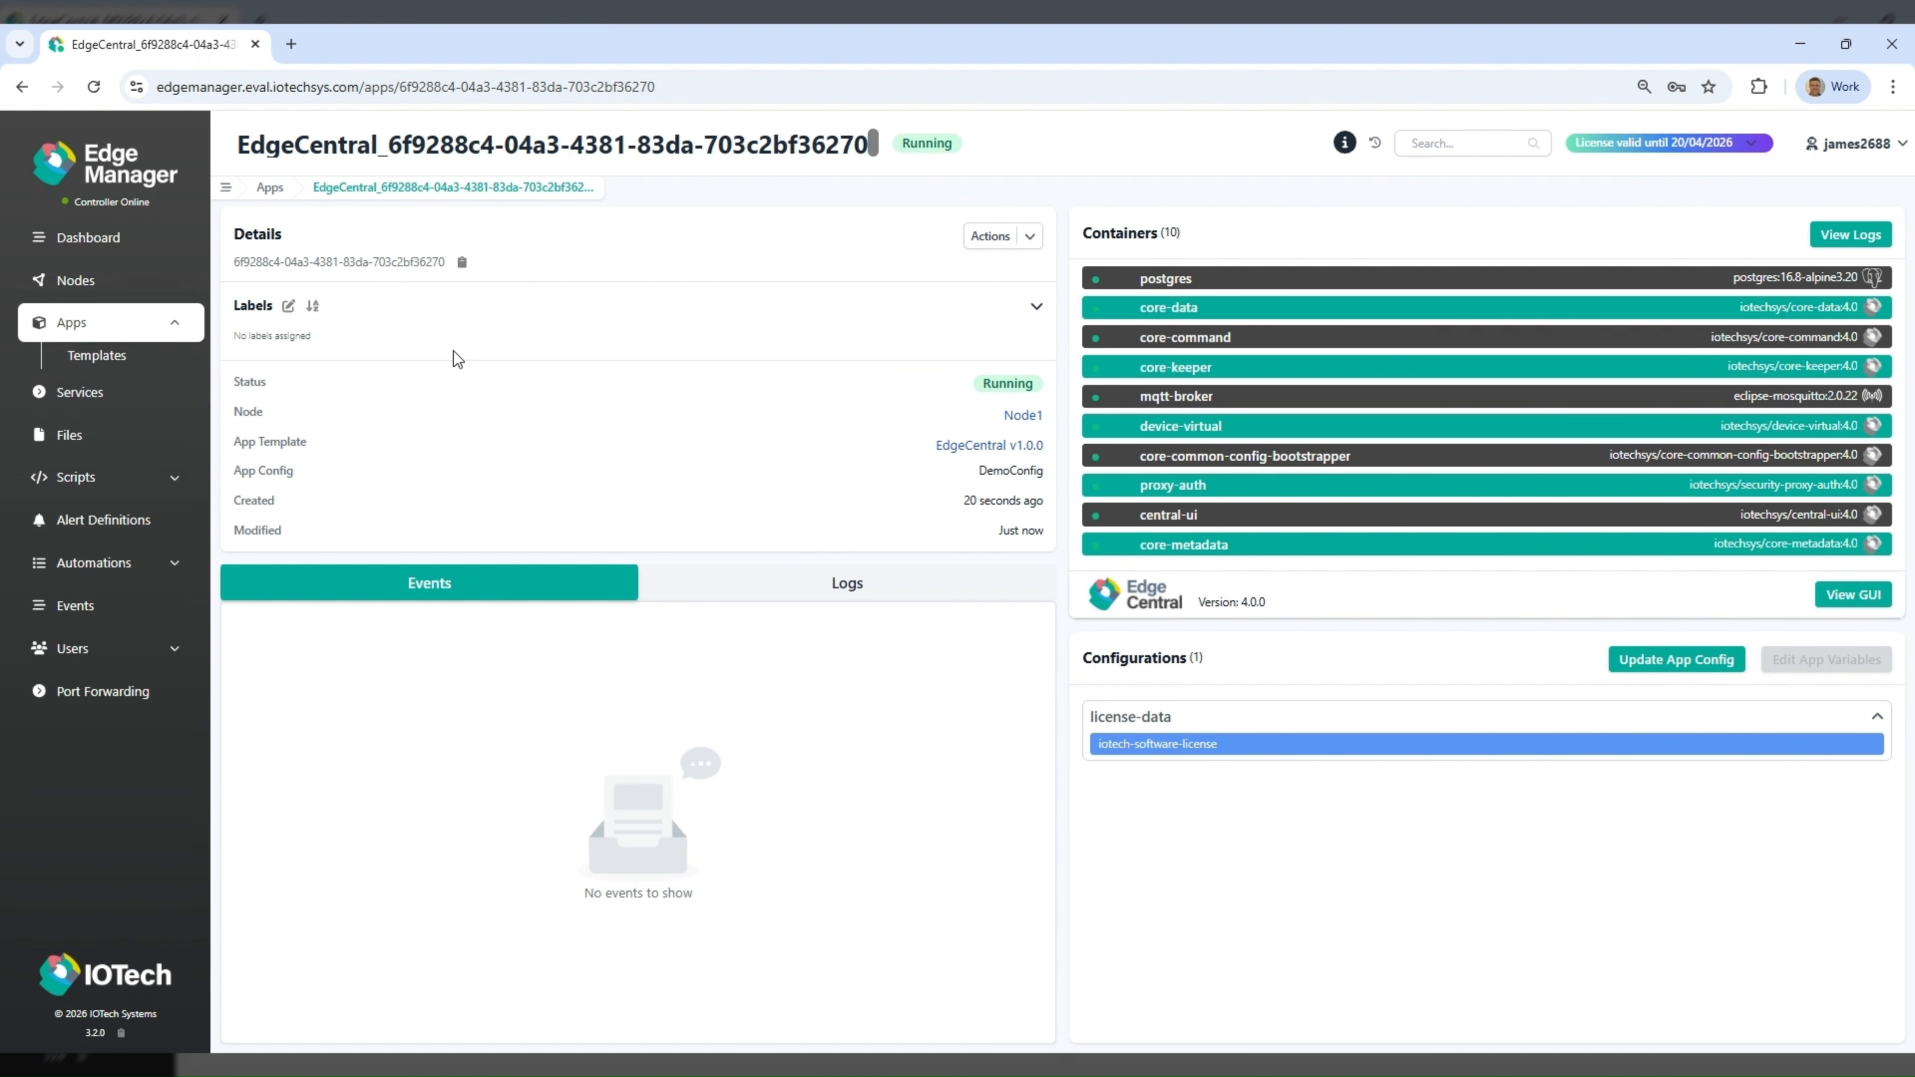
pyautogui.click(1840, 599)
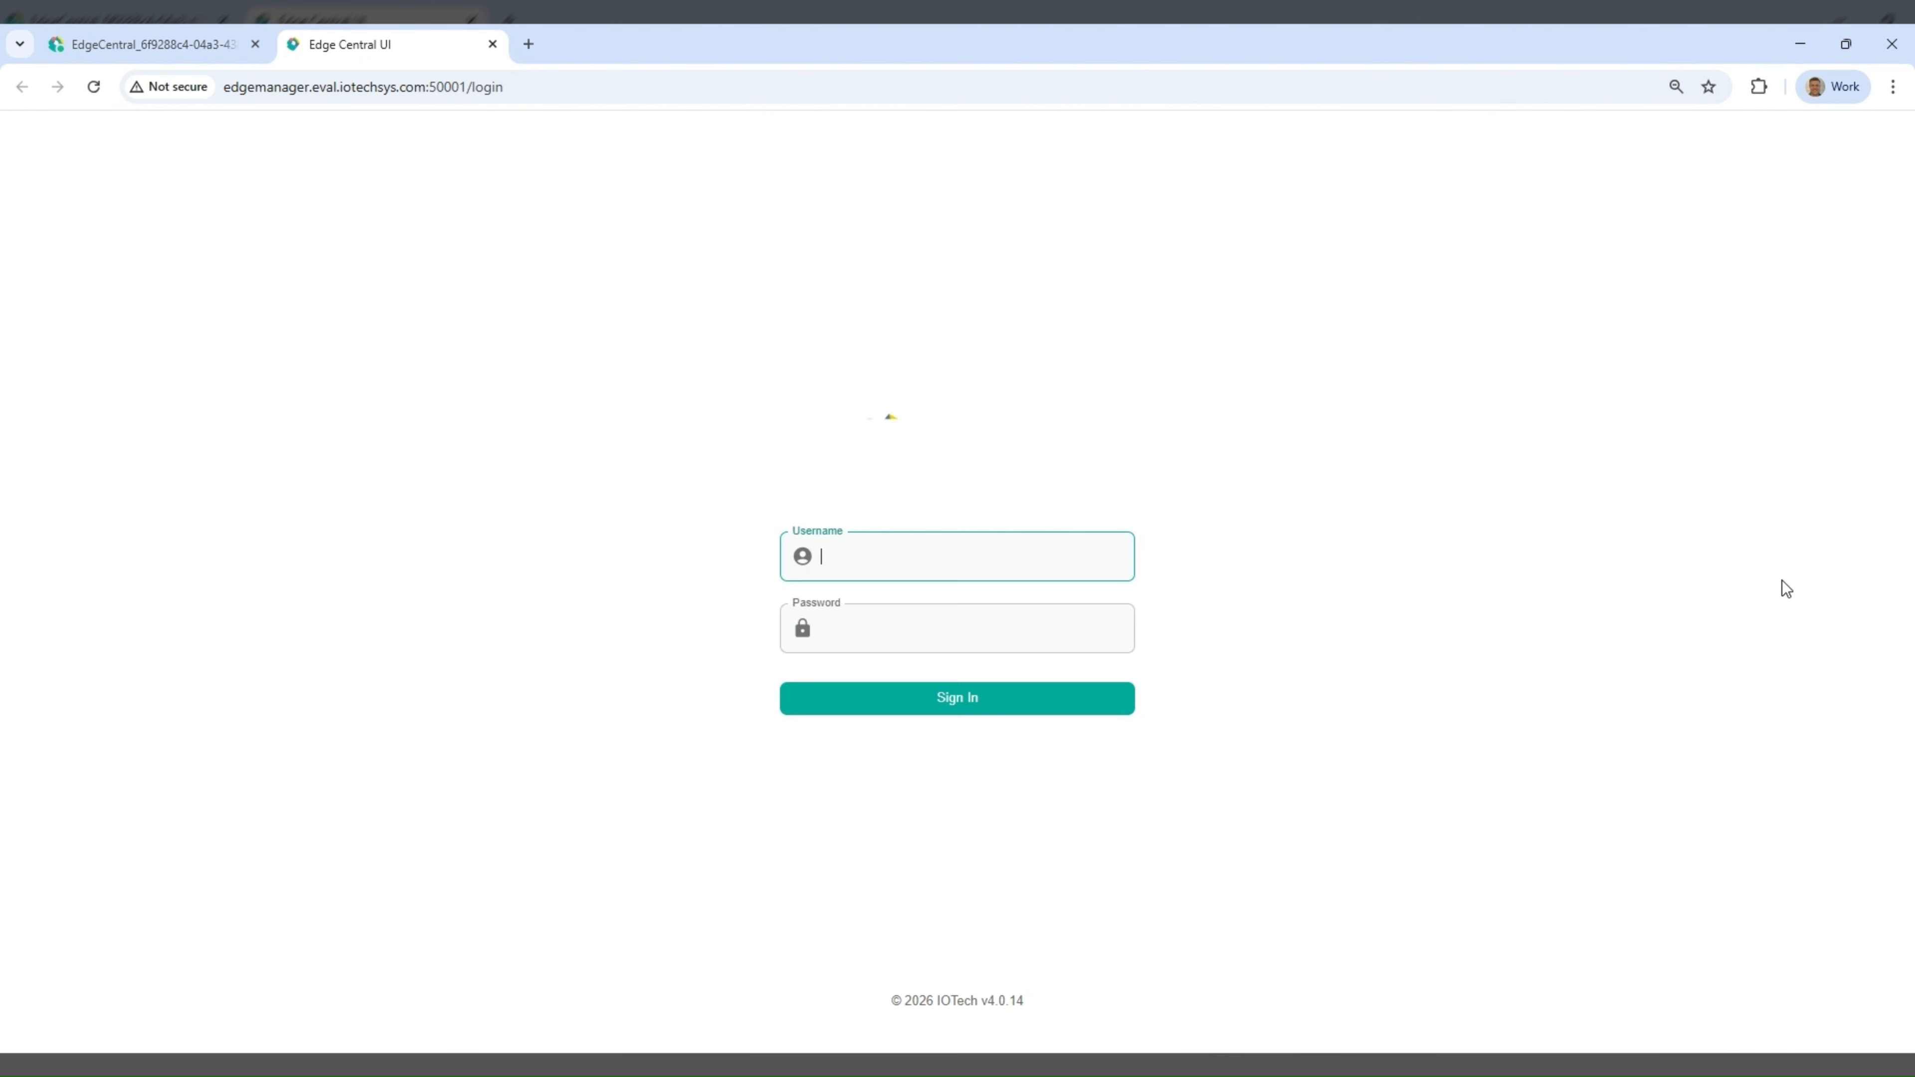
pyautogui.click(1052, 555)
pyautogui.write('admin')
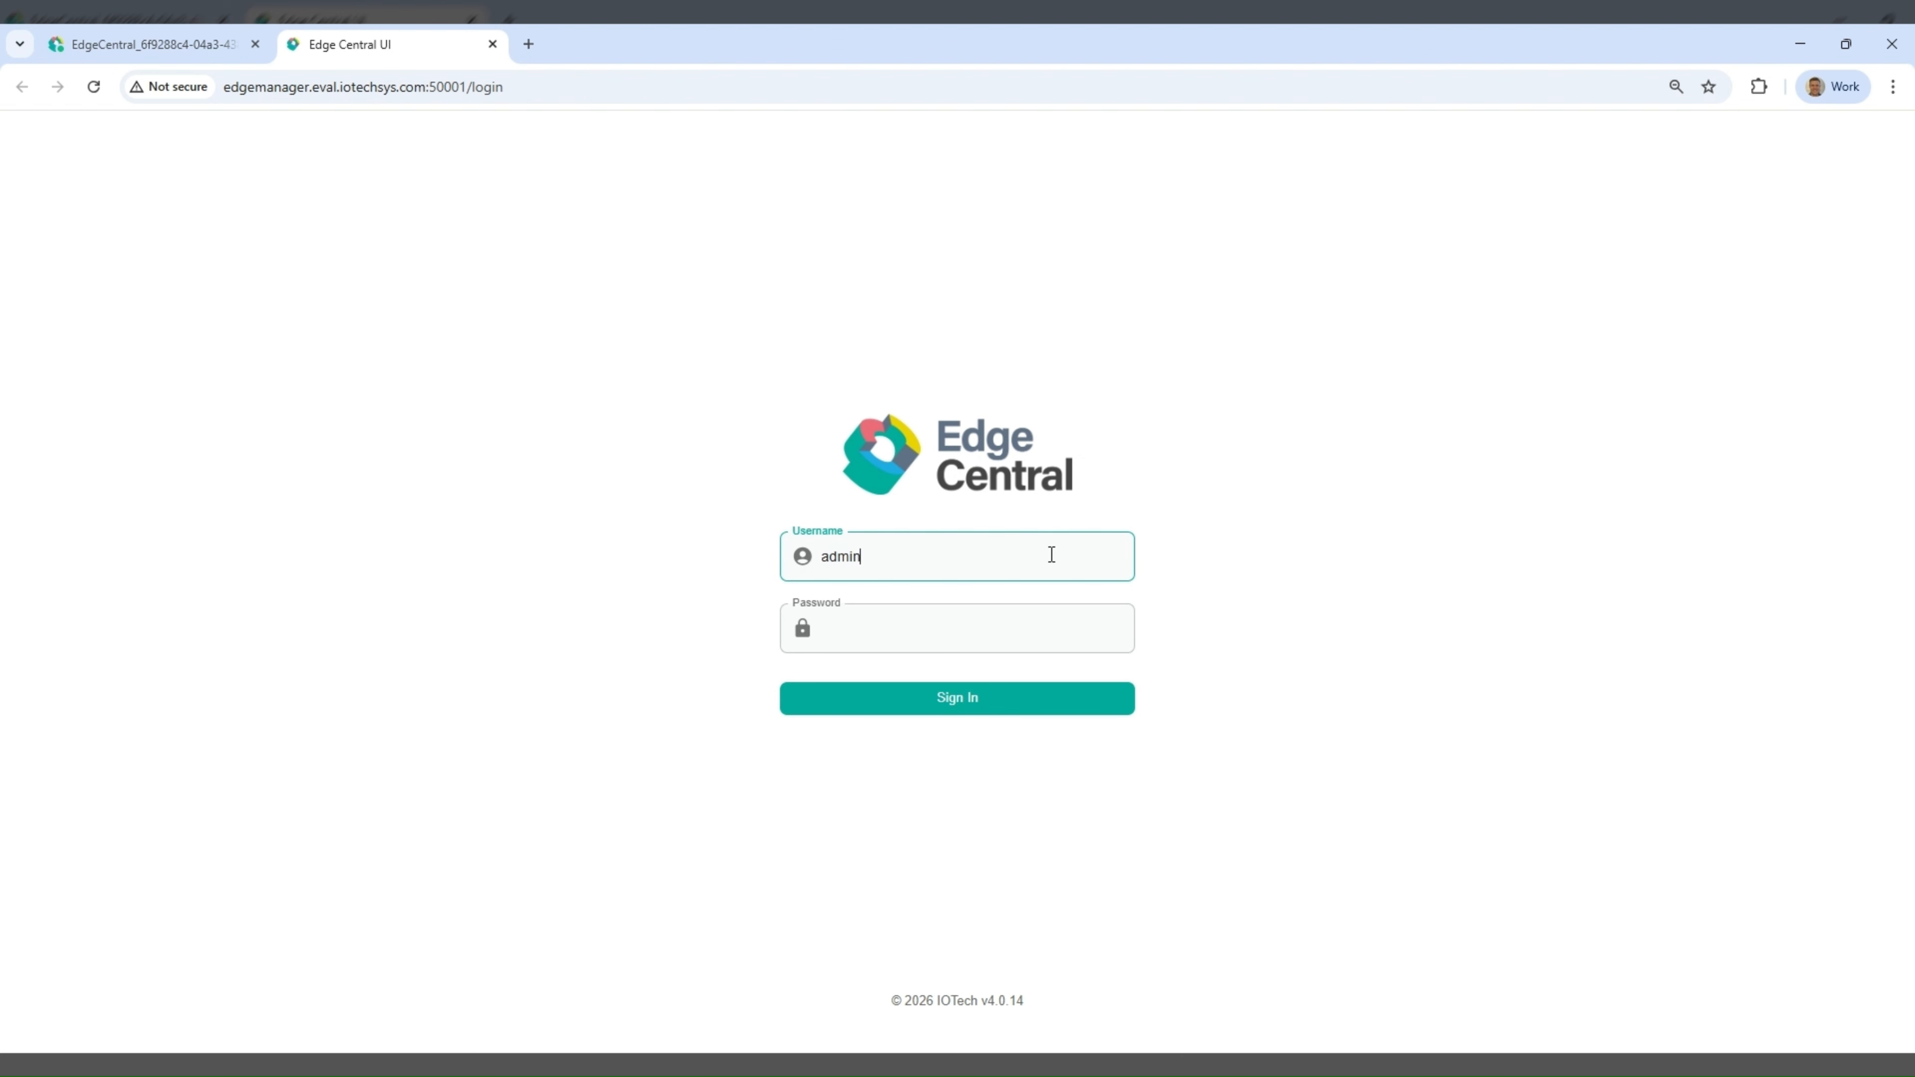
pyautogui.click(1043, 633)
pyautogui.write('••••••')
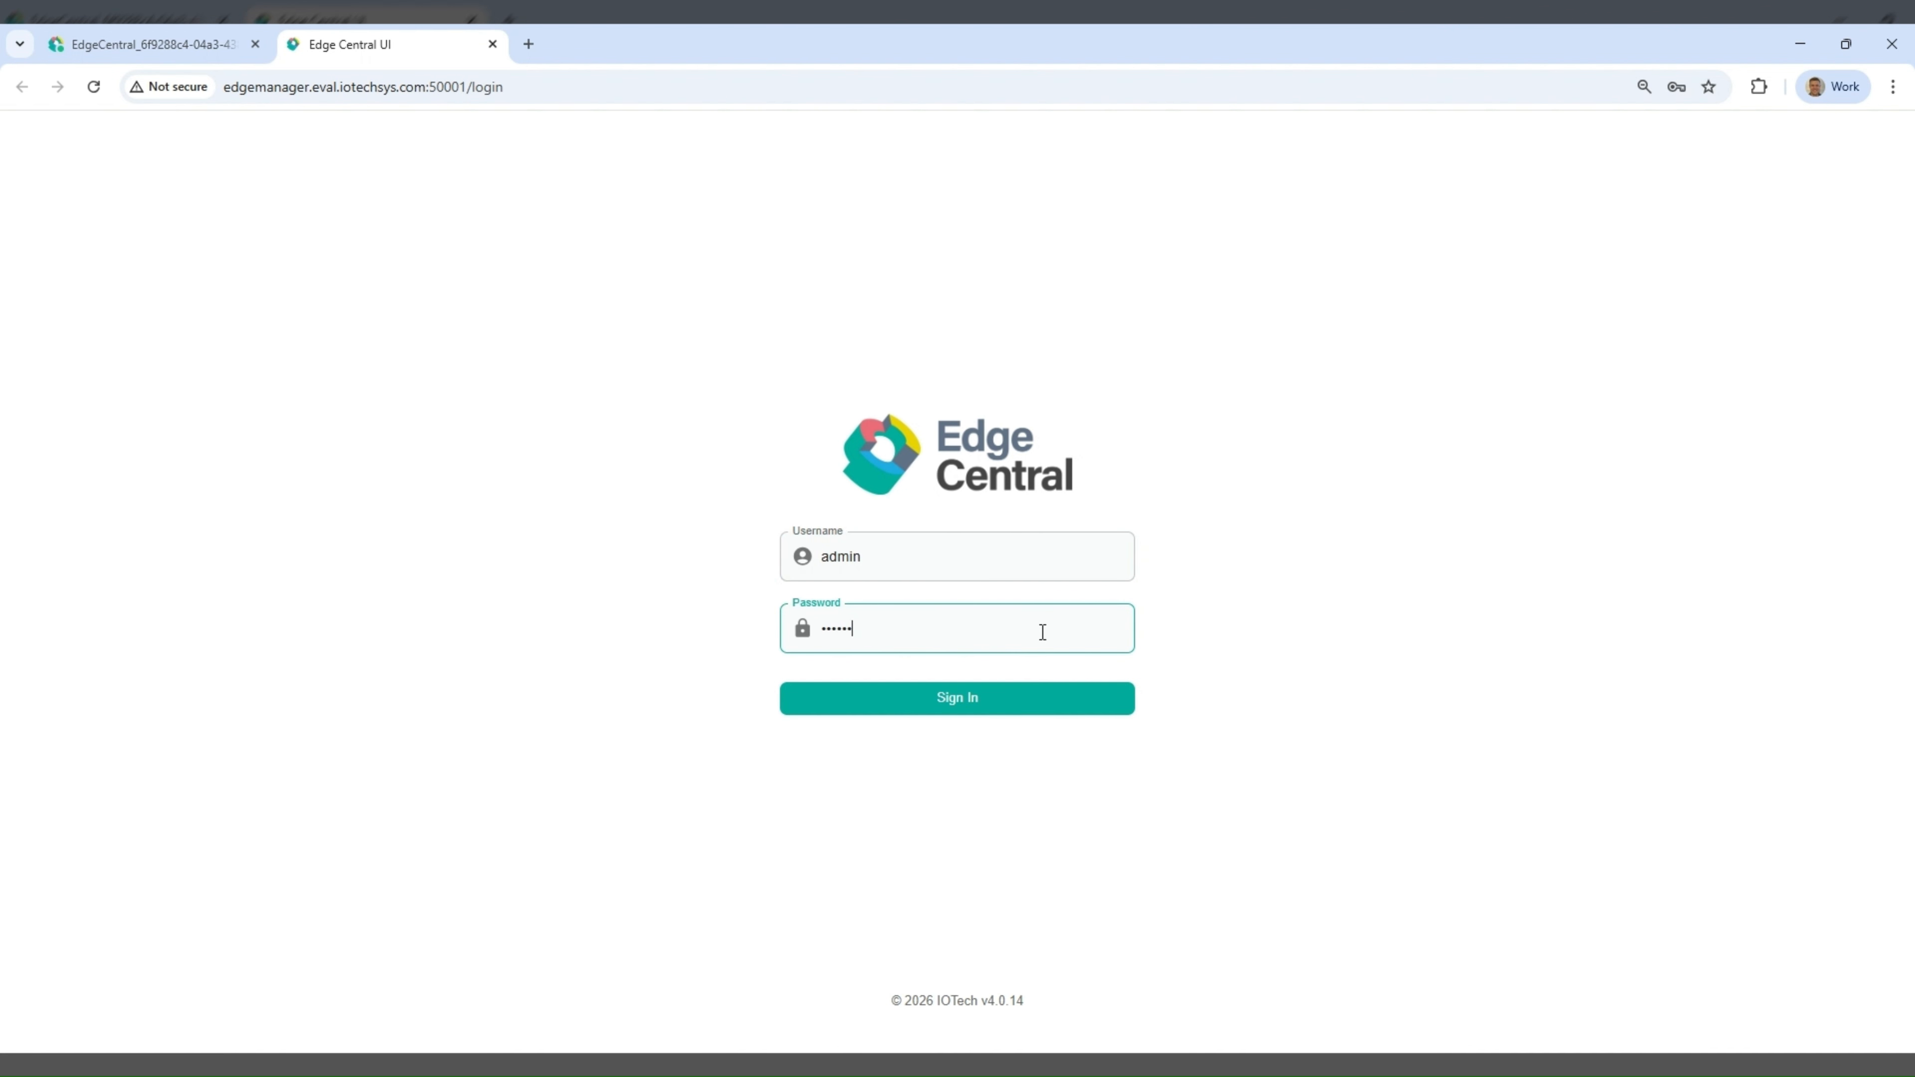
pyautogui.write('••••')
pyautogui.click(1006, 699)
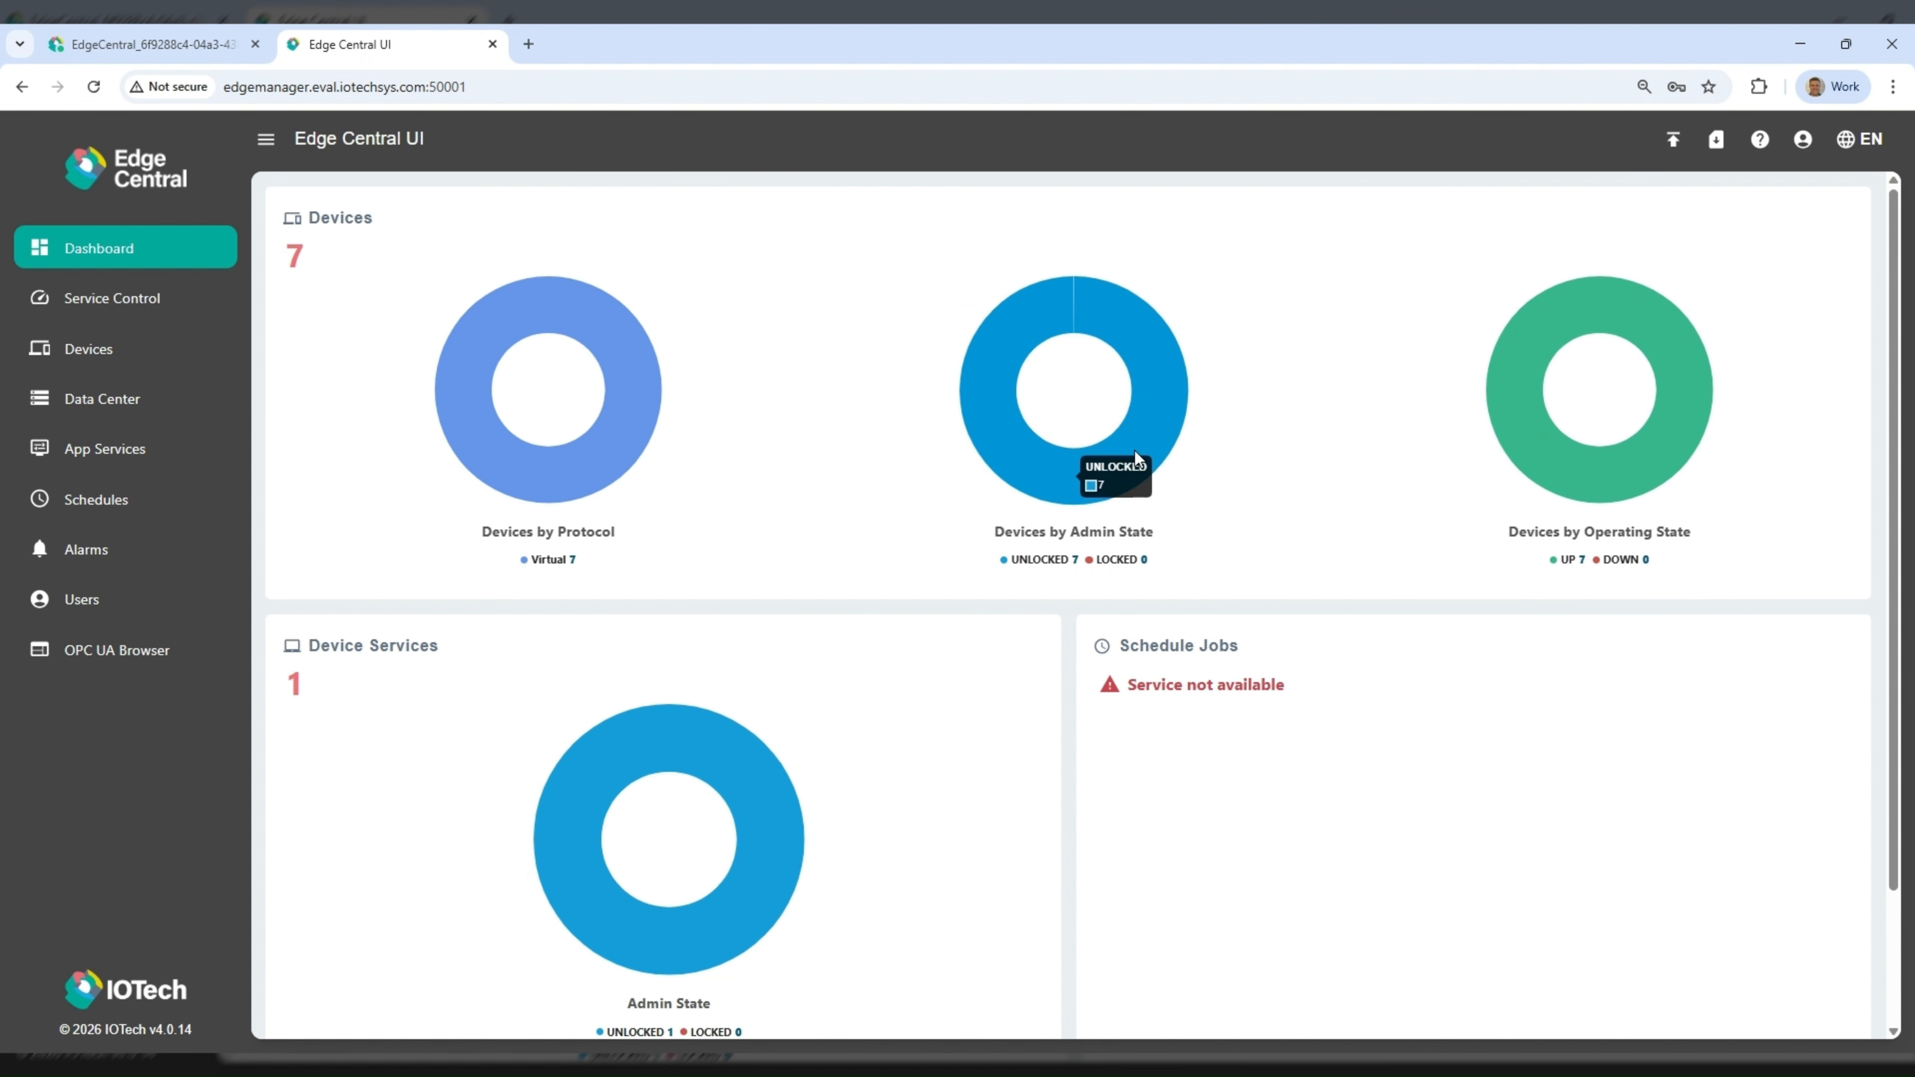
# - Open the commands of Random-Integer-Device and execute a read of its Int16 resource
pyautogui.click(337, 219)
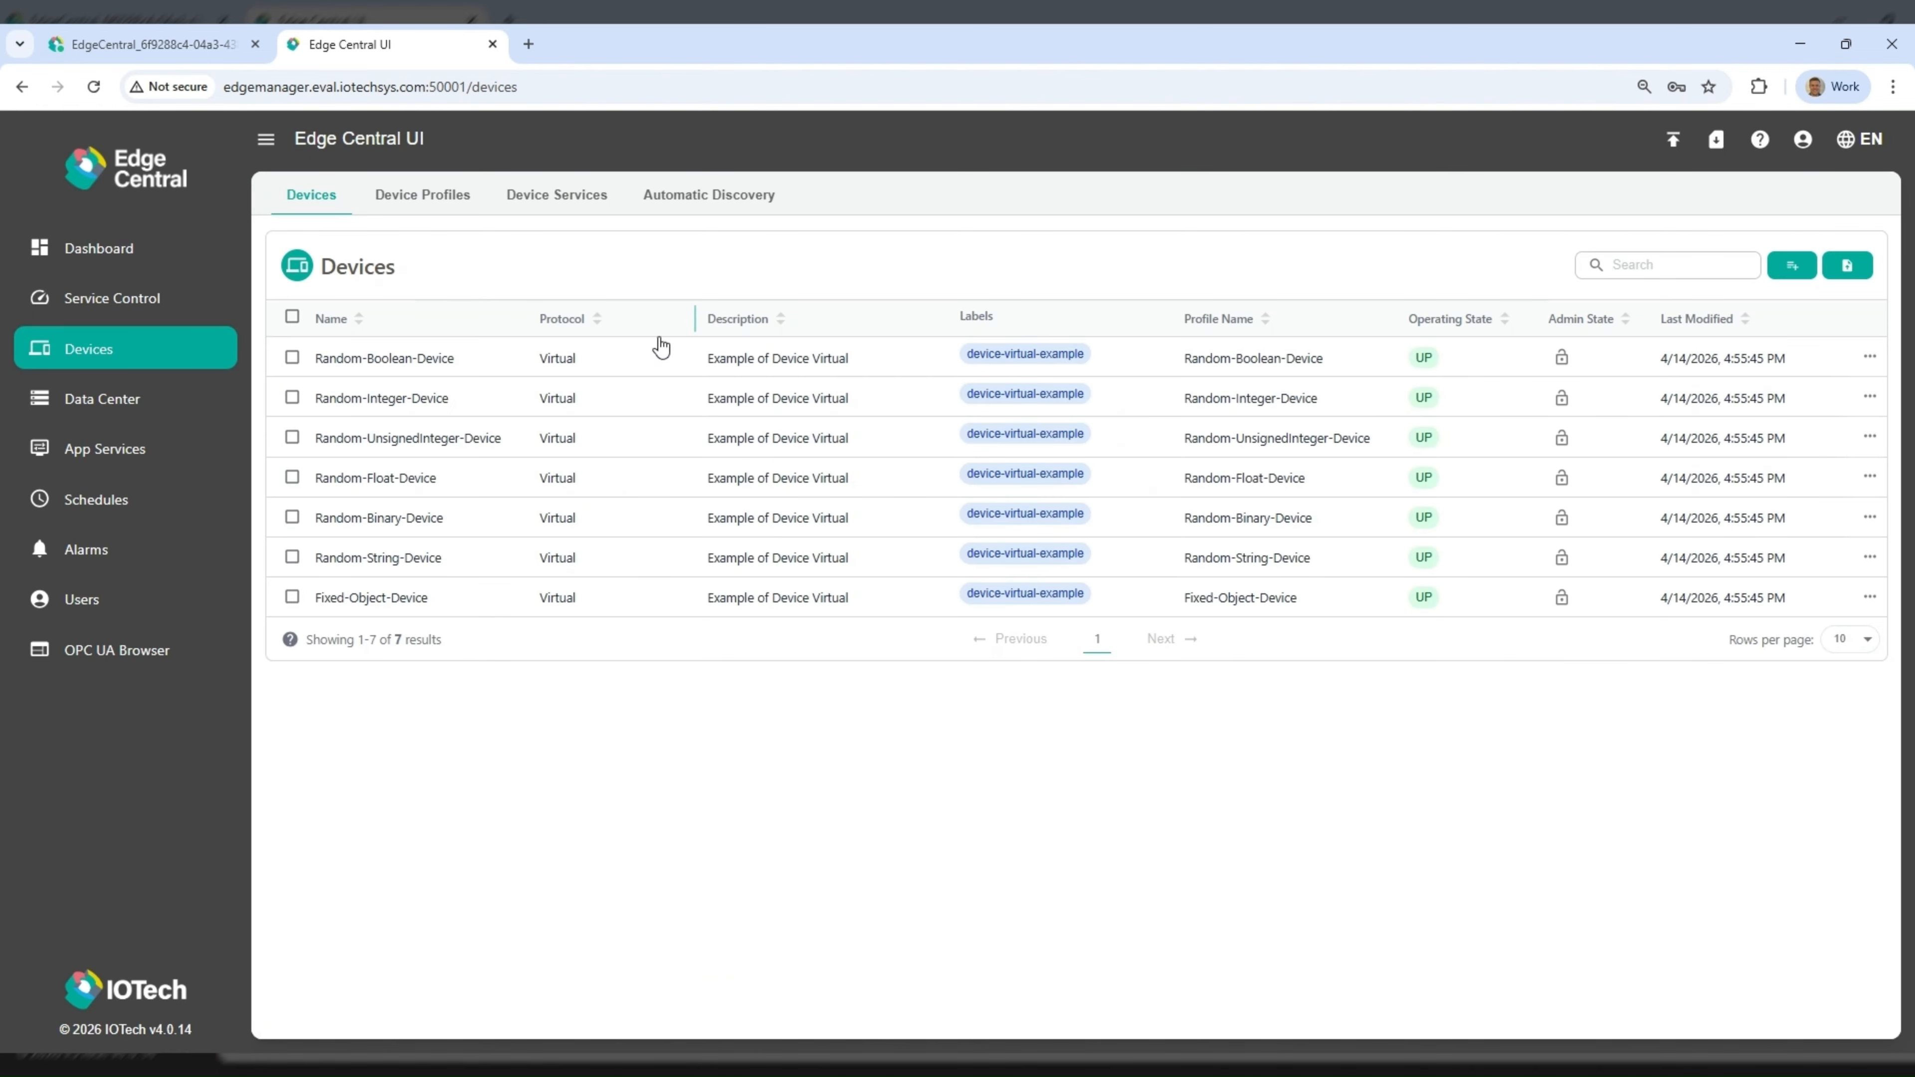
pyautogui.click(1871, 399)
pyautogui.click(1828, 432)
pyautogui.click(1313, 563)
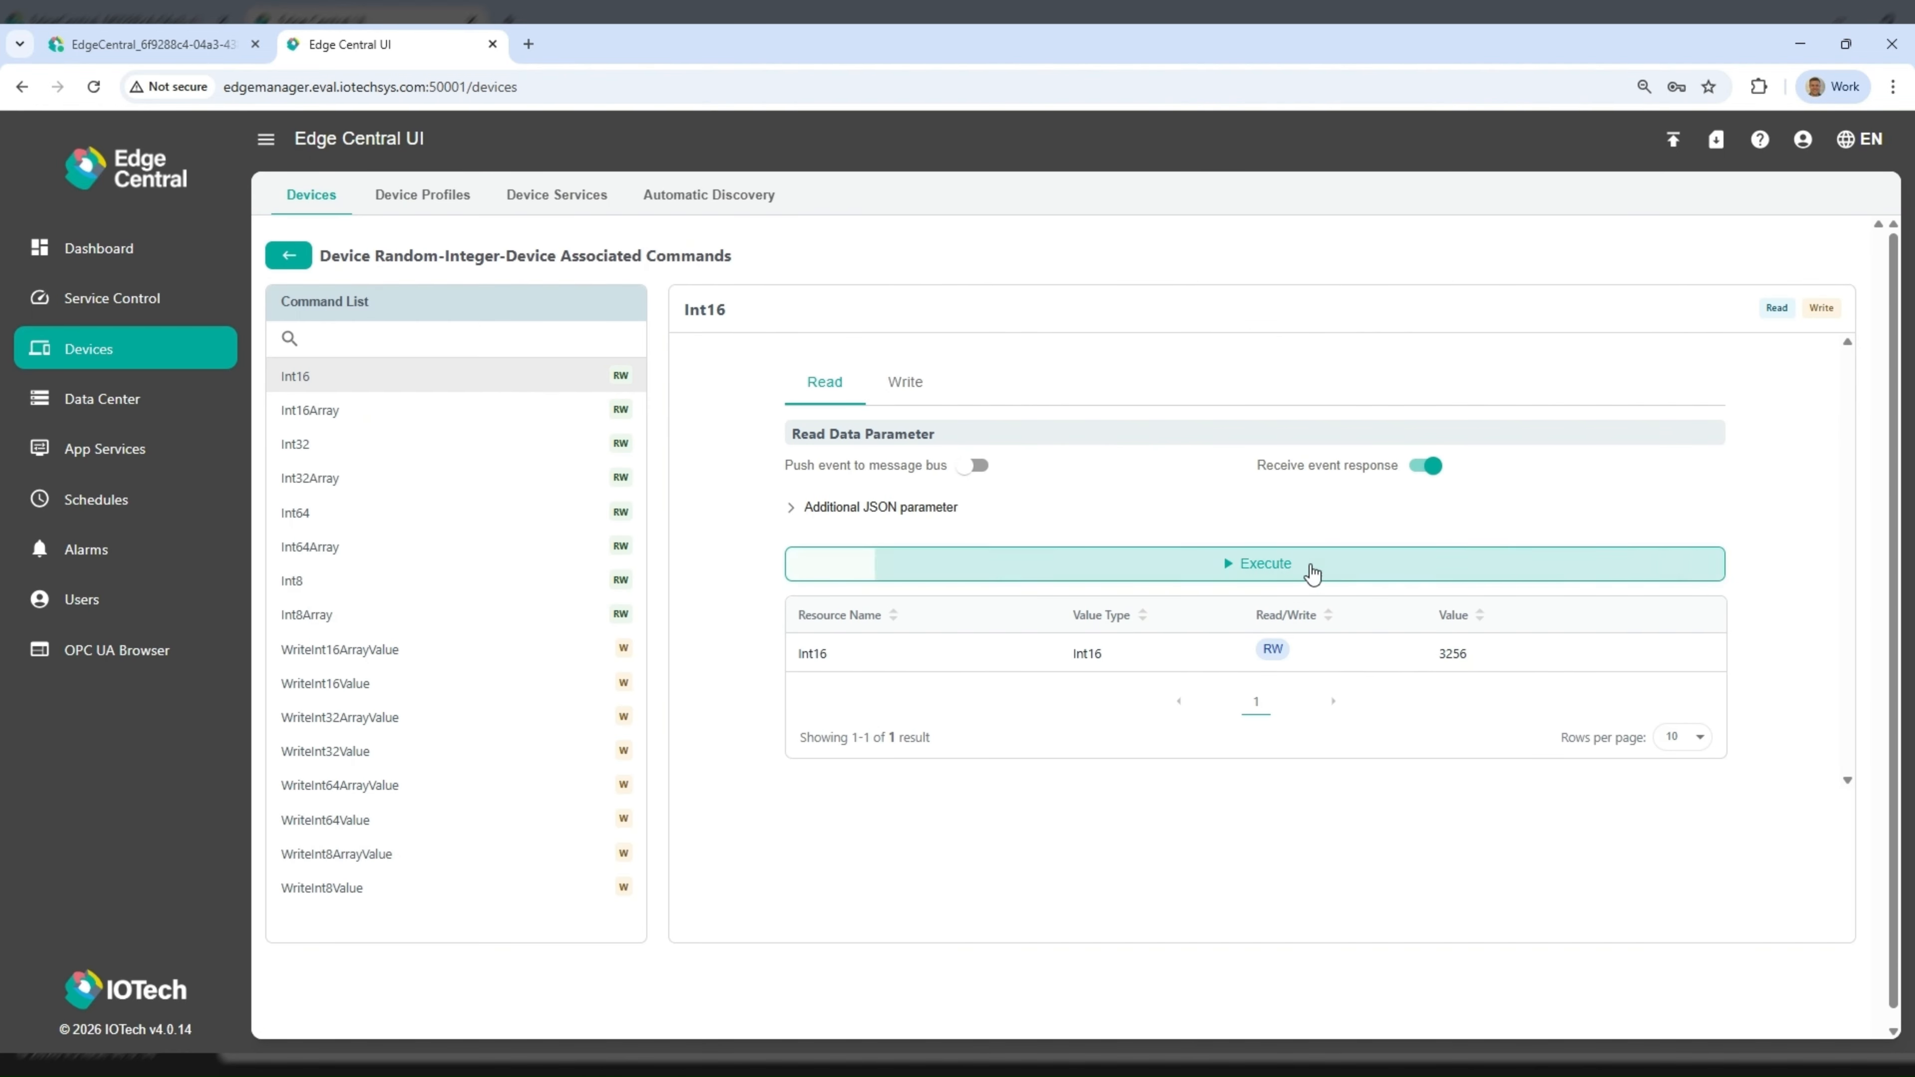
# - Query the recorded Int8 and Int16 data of Random-Integer-Device in the Data Center
pyautogui.click(102, 399)
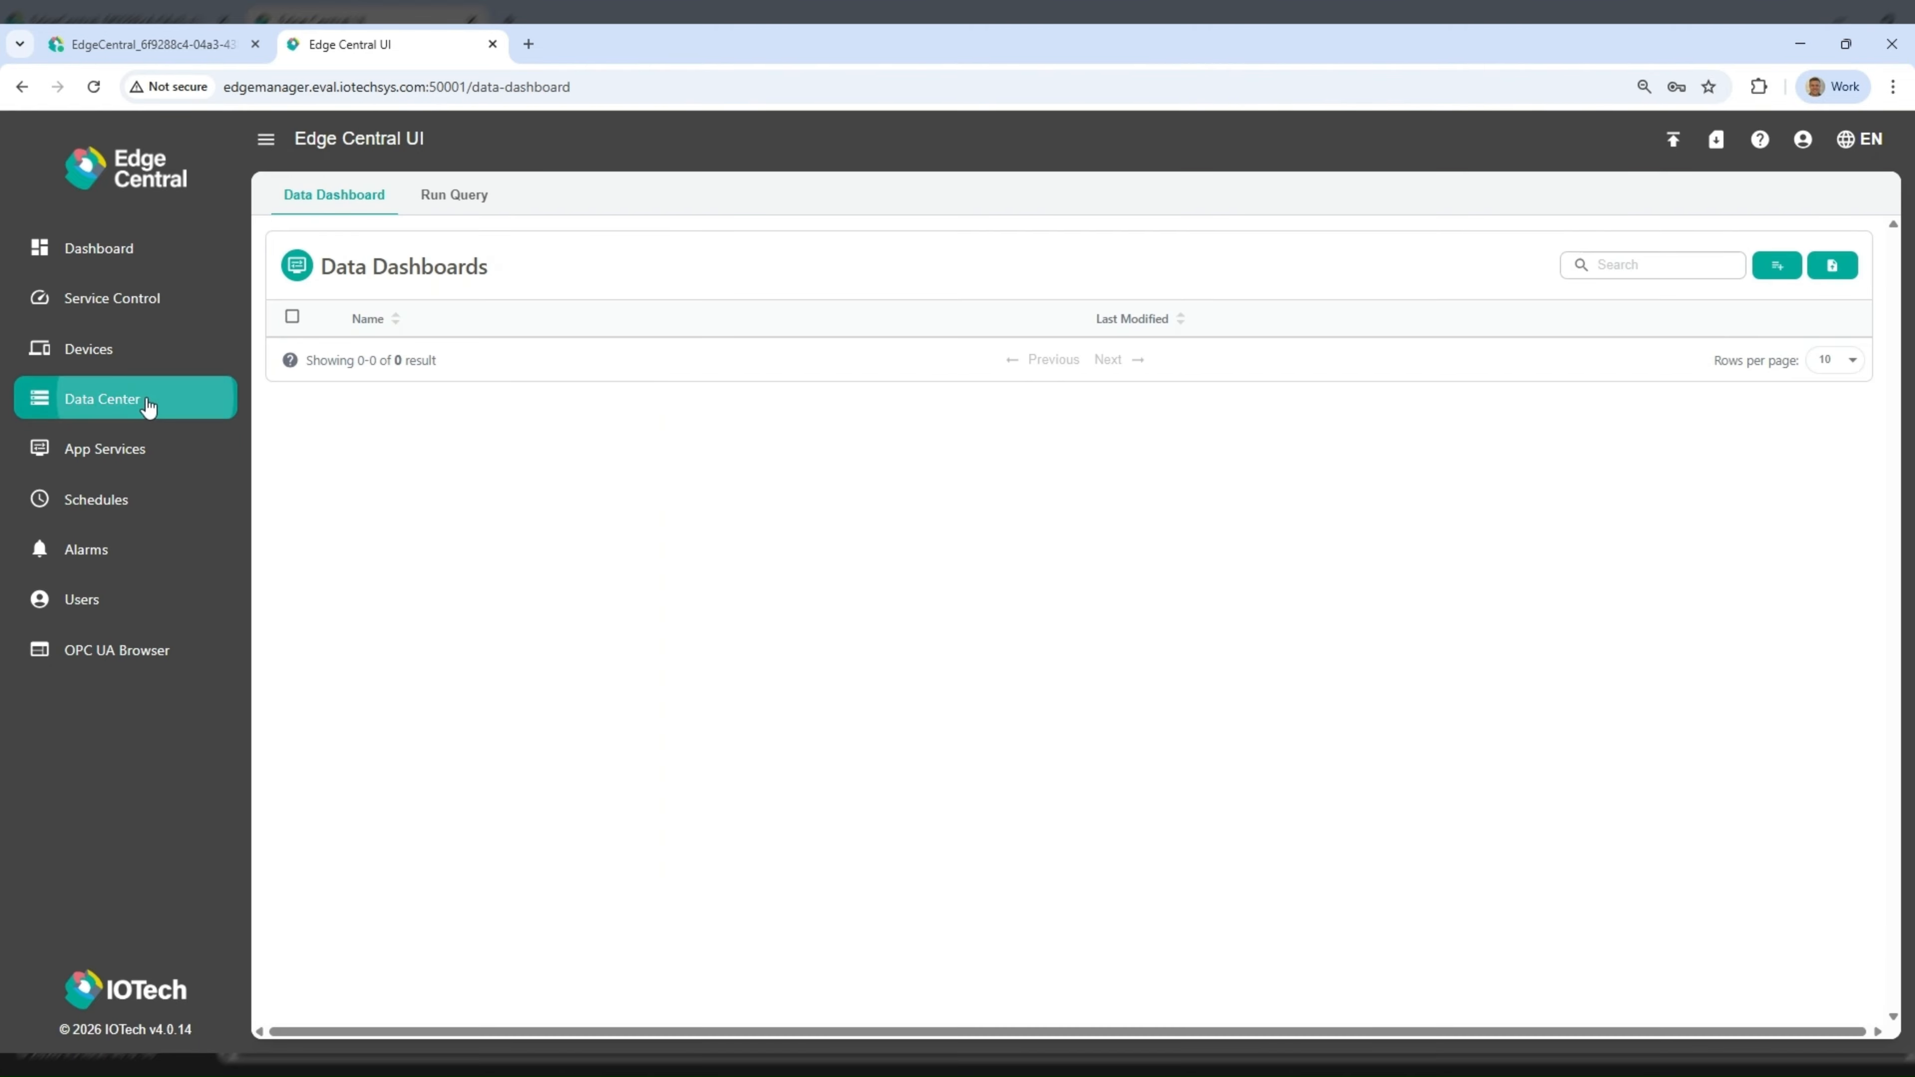
pyautogui.click(462, 204)
pyautogui.click(484, 273)
pyautogui.click(466, 335)
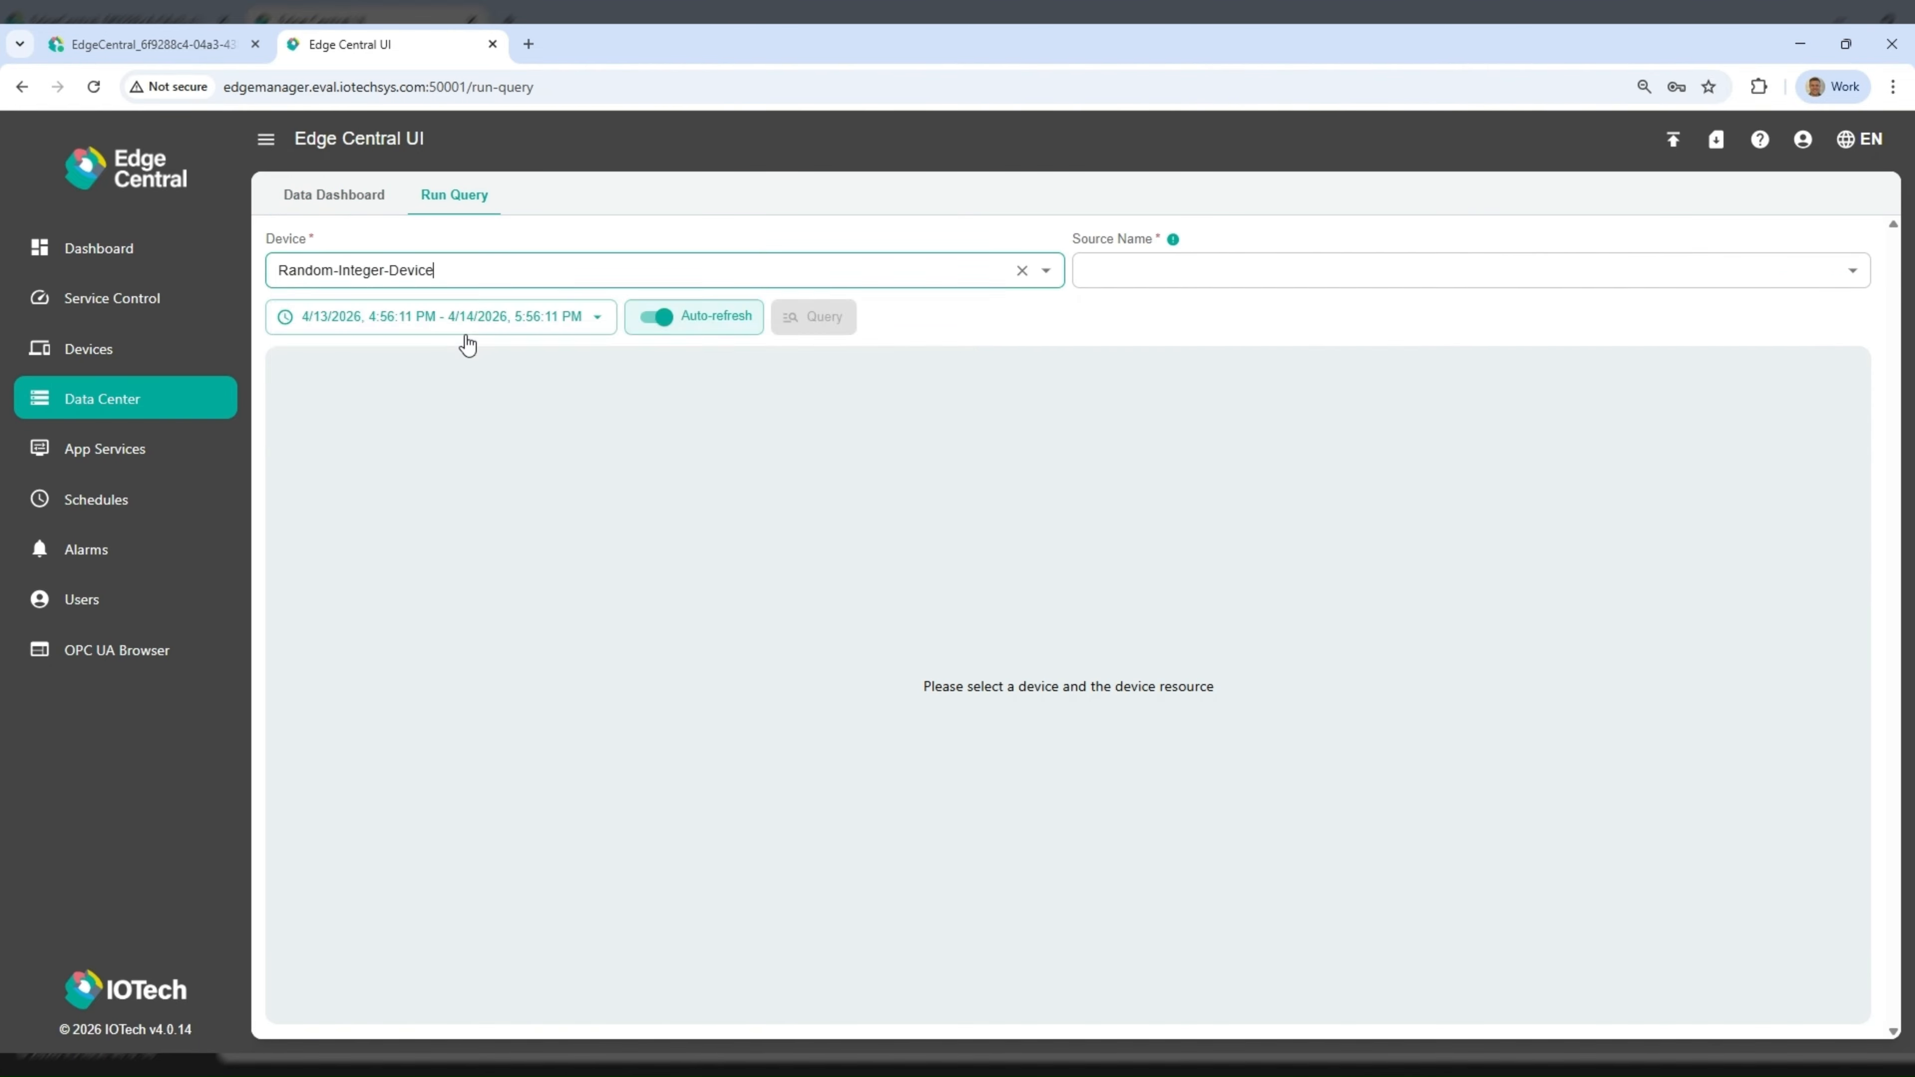
pyautogui.click(1131, 287)
pyautogui.click(1145, 315)
pyautogui.click(1147, 317)
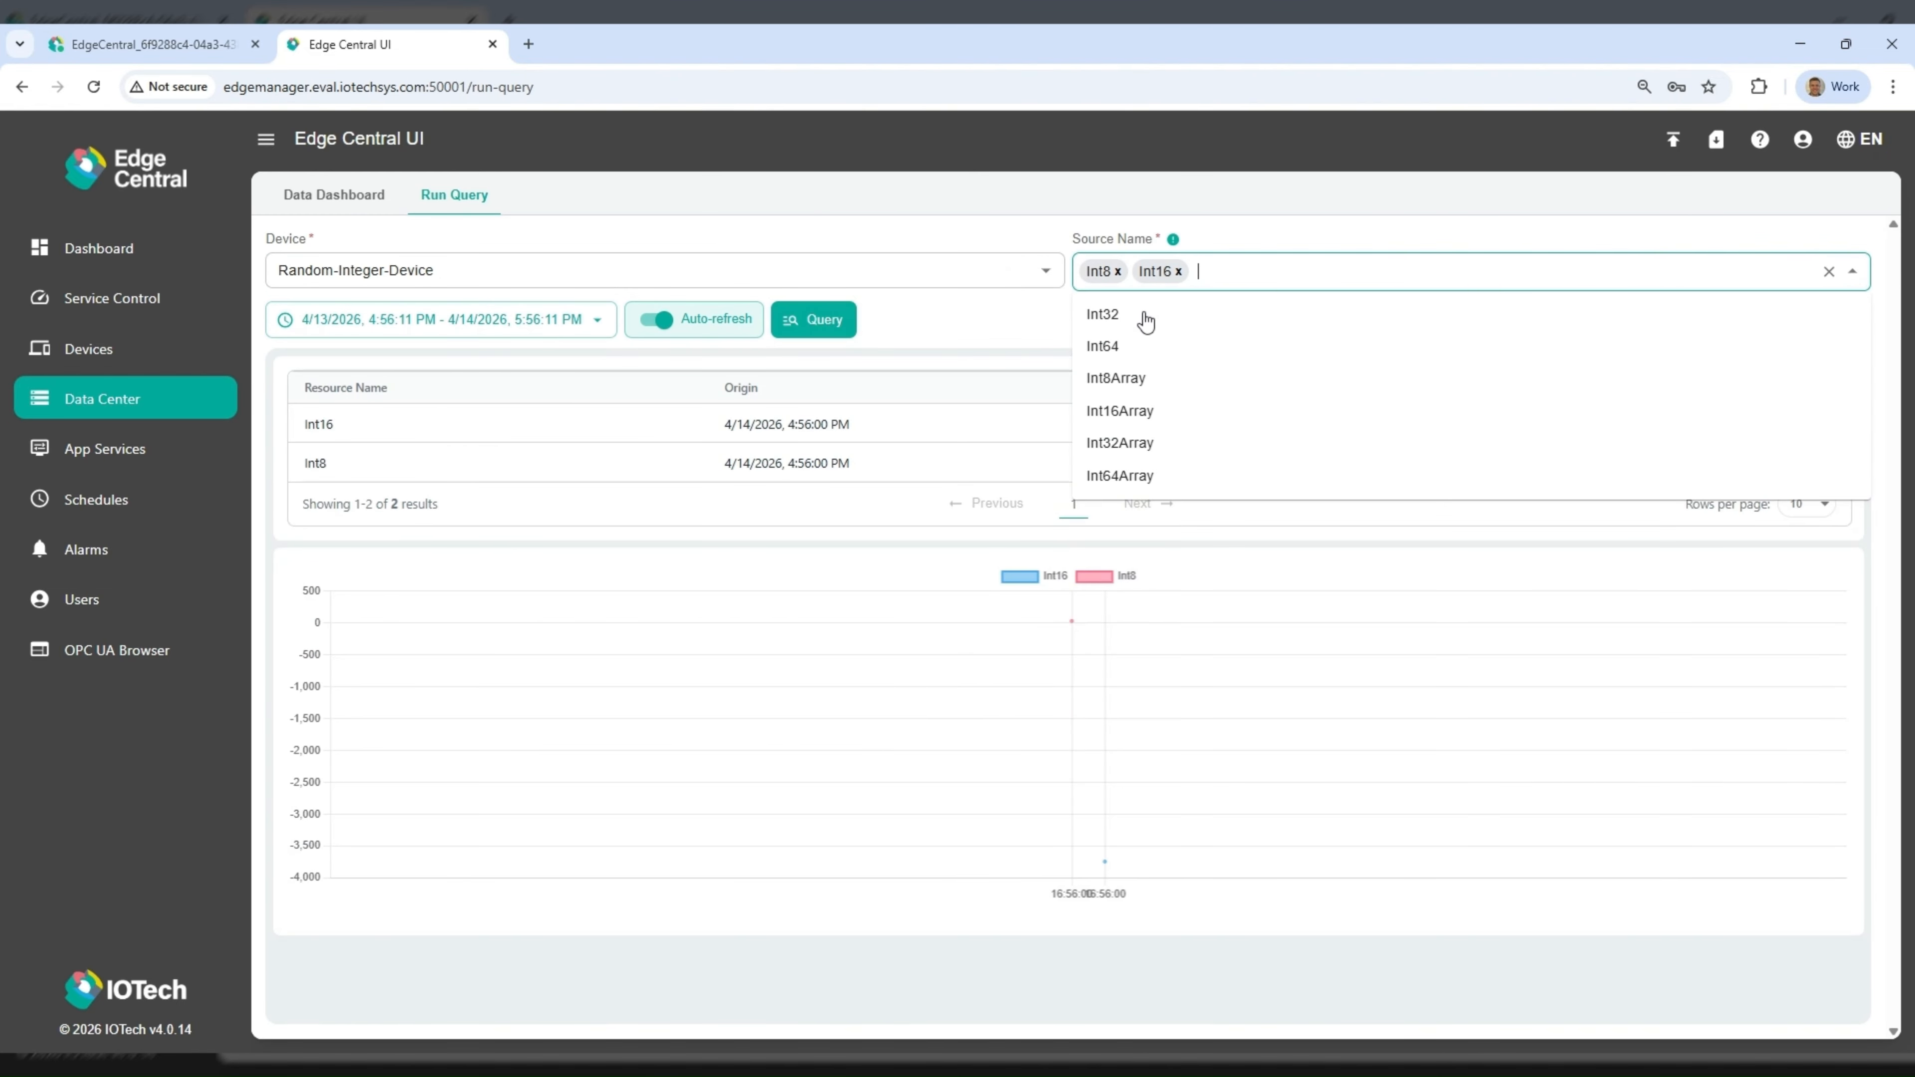
pyautogui.click(1036, 321)
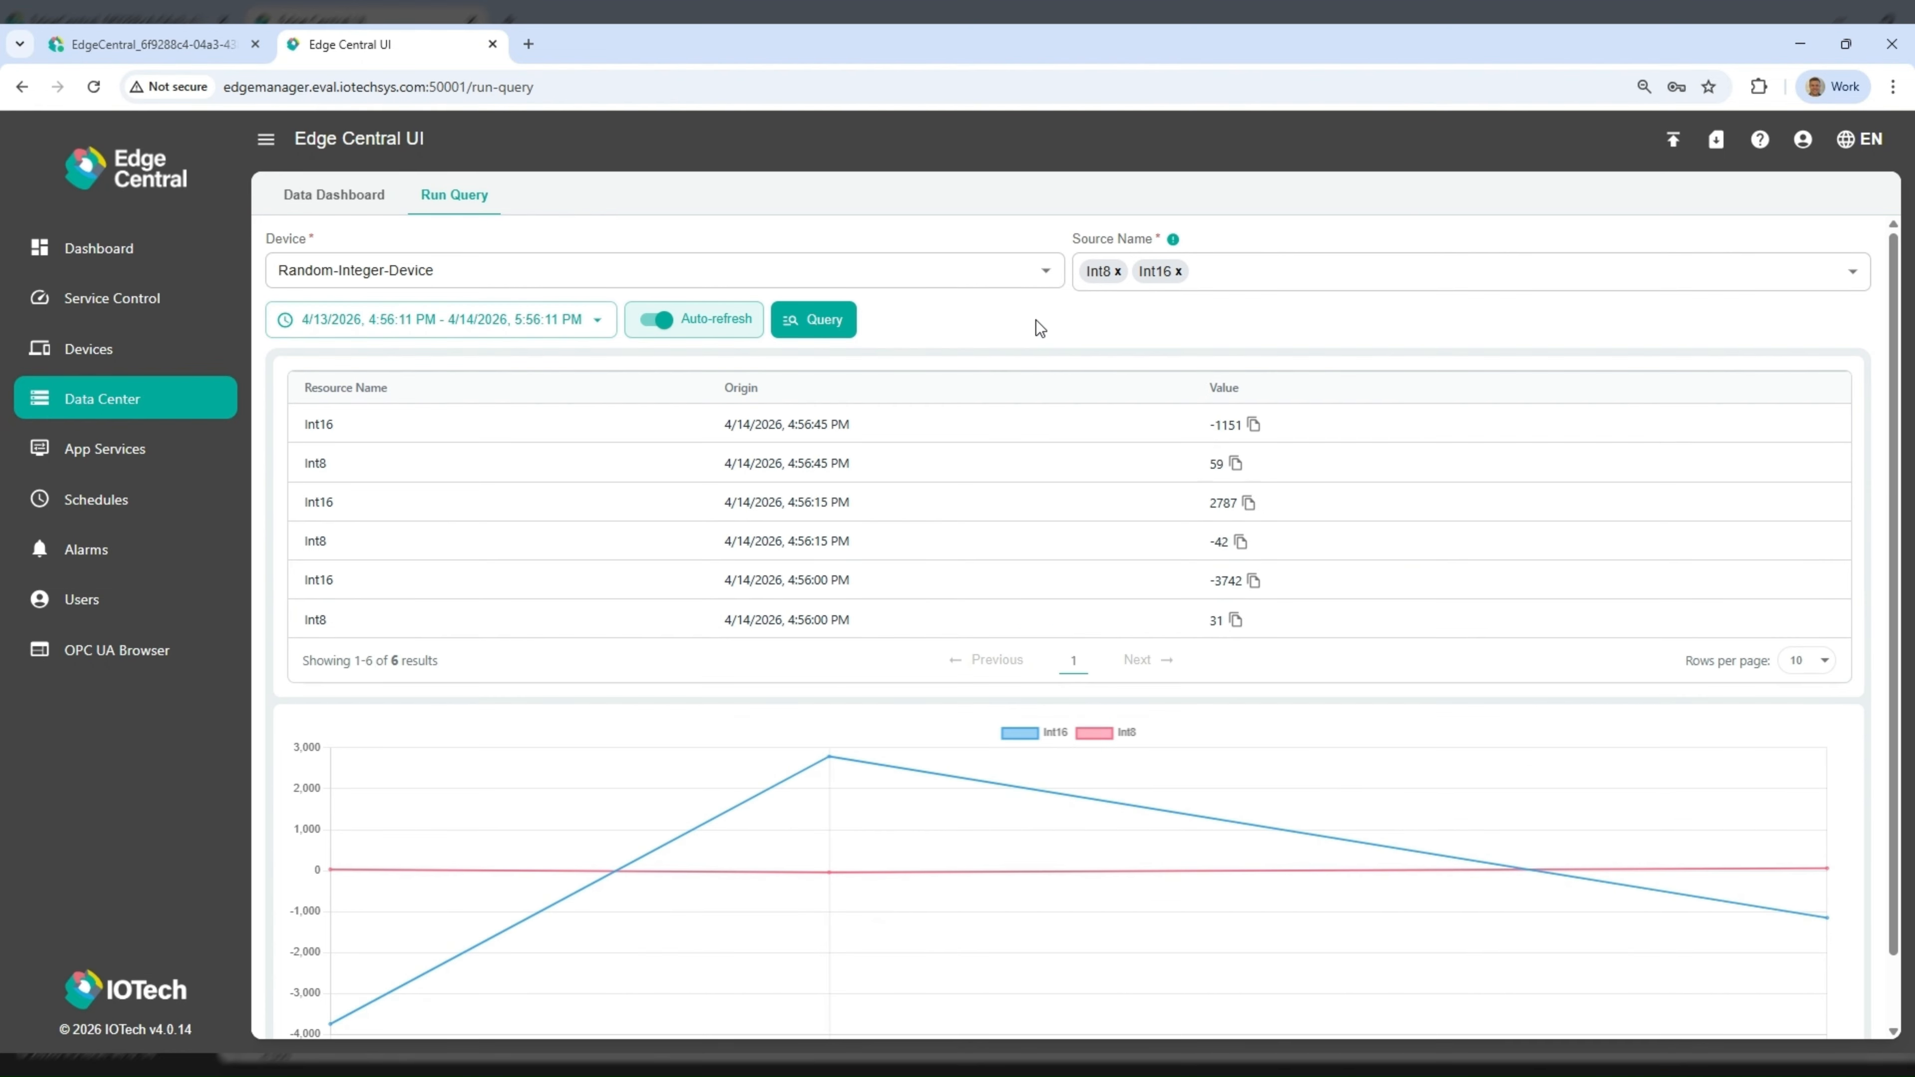
# - Return to the Edge Manager app list and review the Chemical Tank tutorial overview in the Edge Central User Guide
pyautogui.click(213, 43)
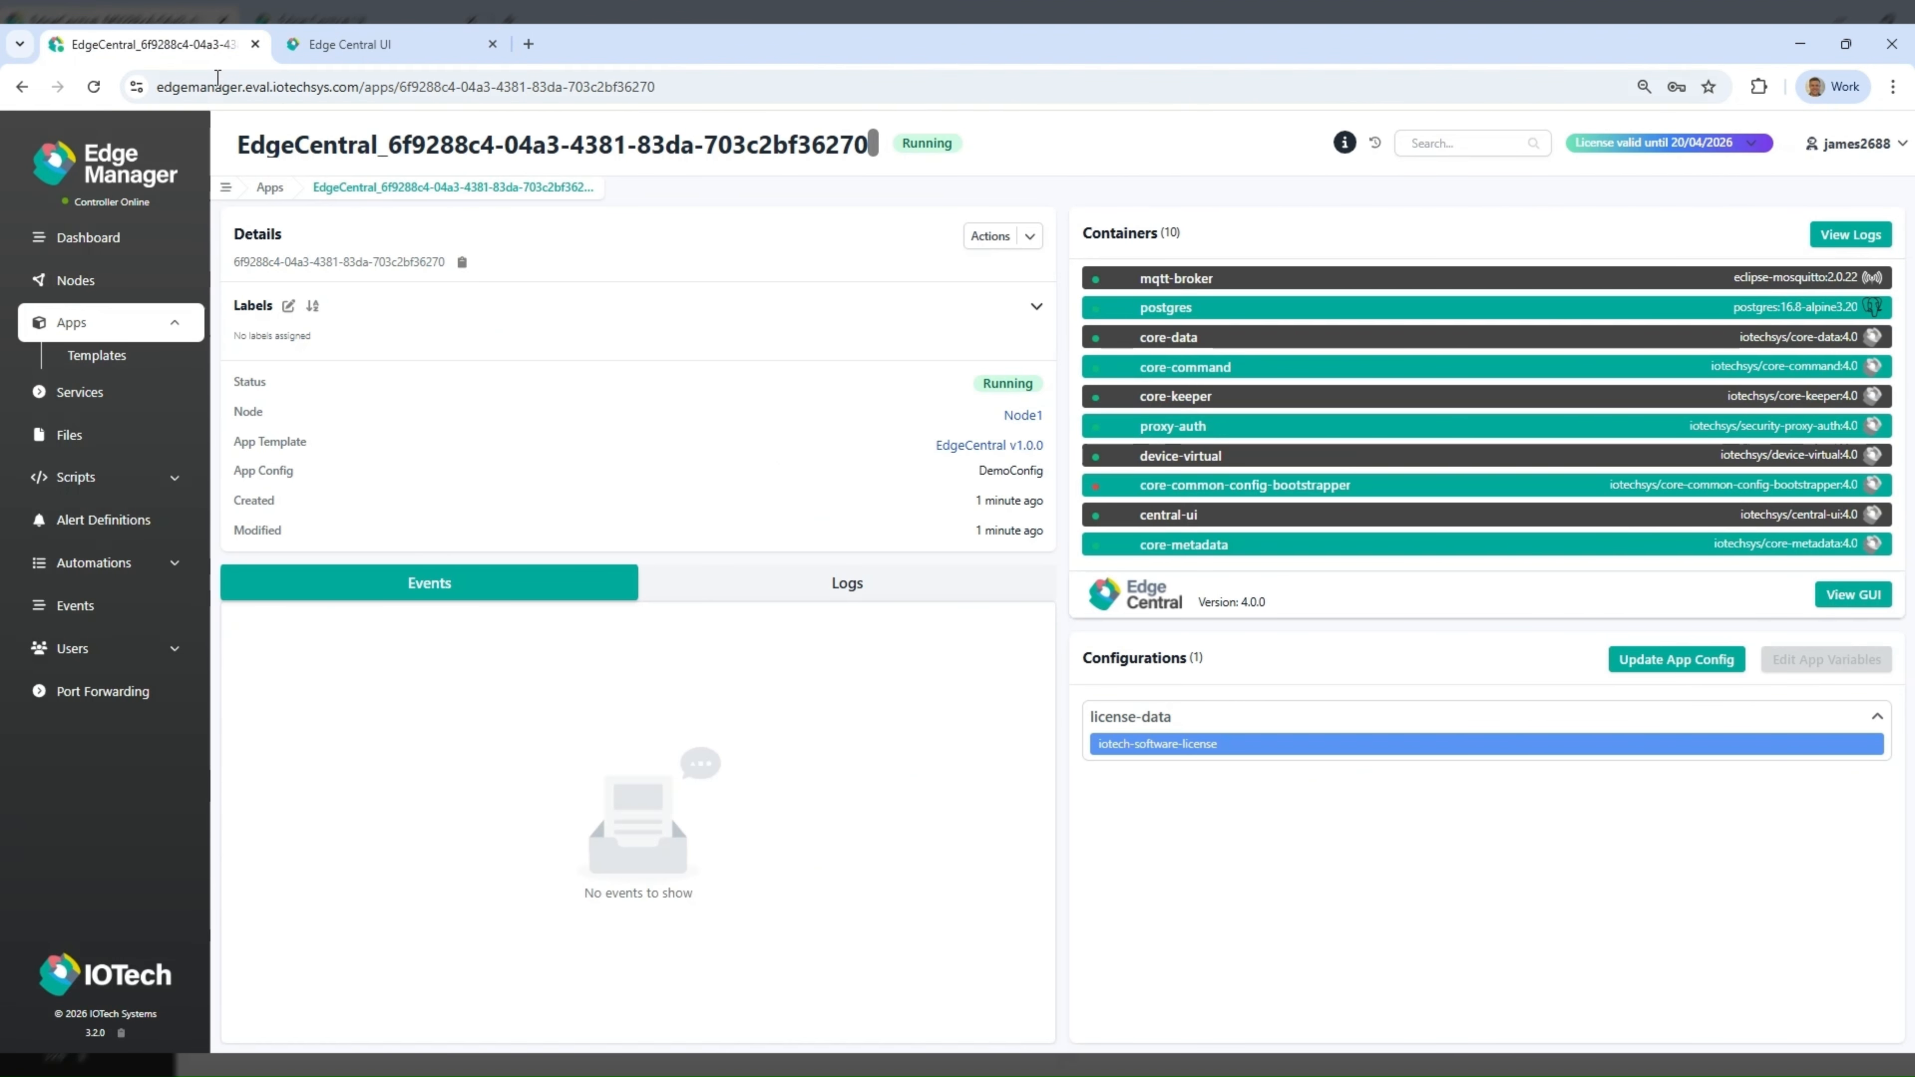
pyautogui.click(122, 356)
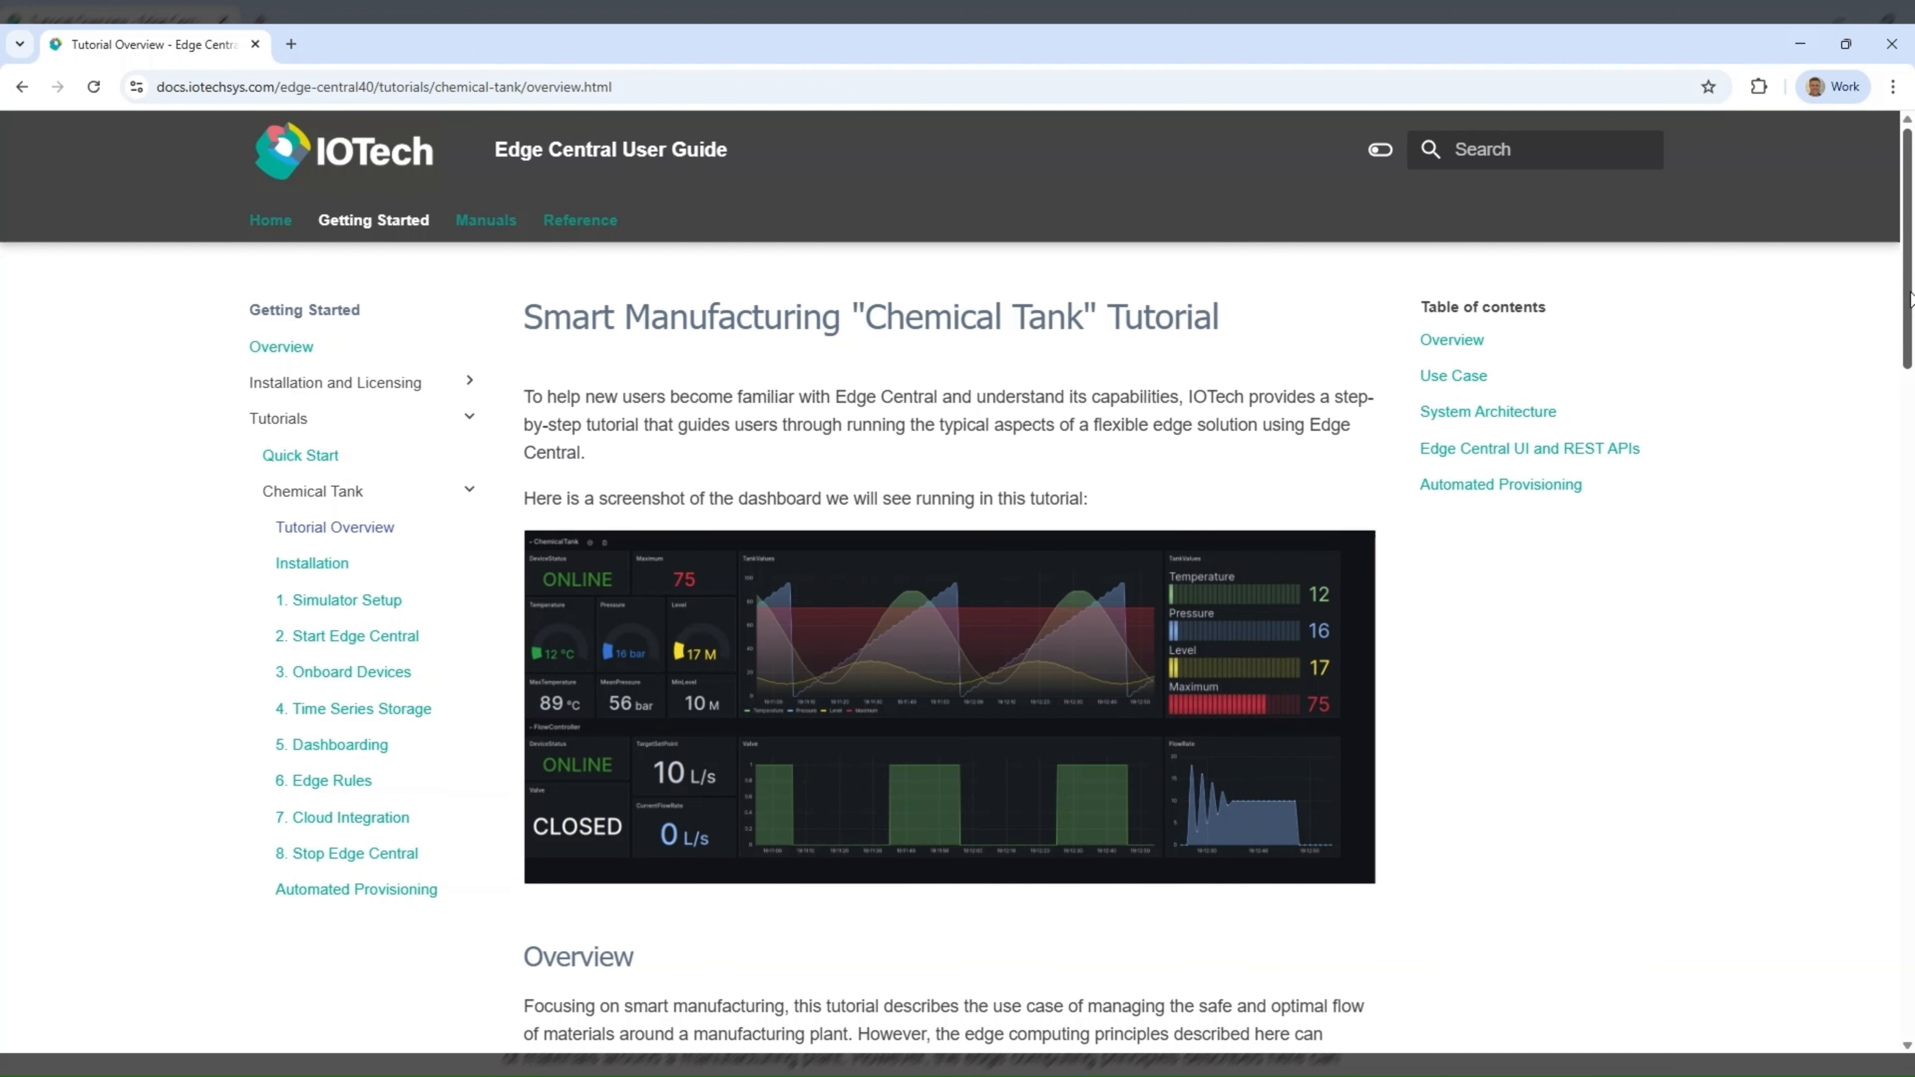
pyautogui.moveTo(1910, 298); pyautogui.dragTo(1910, 309)
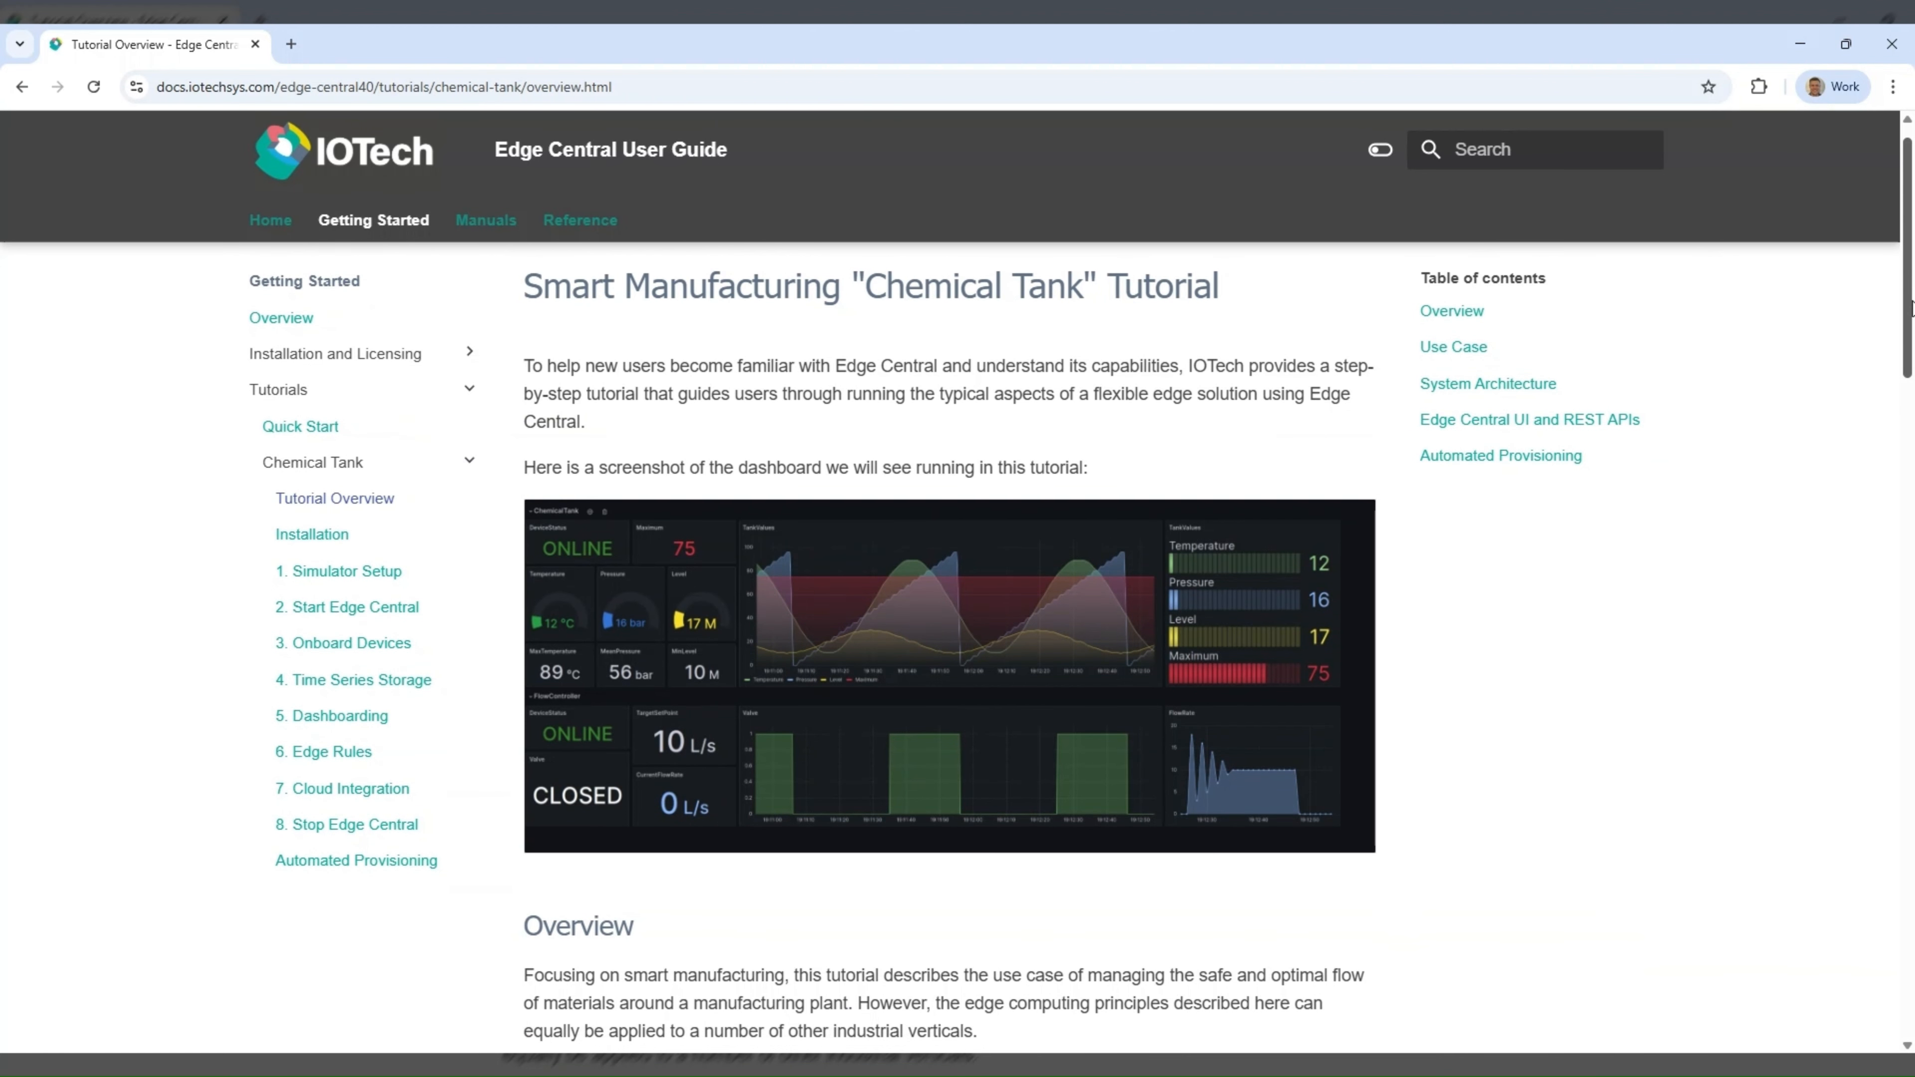
pyautogui.moveTo(1910, 309); pyautogui.dragTo(1910, 575)
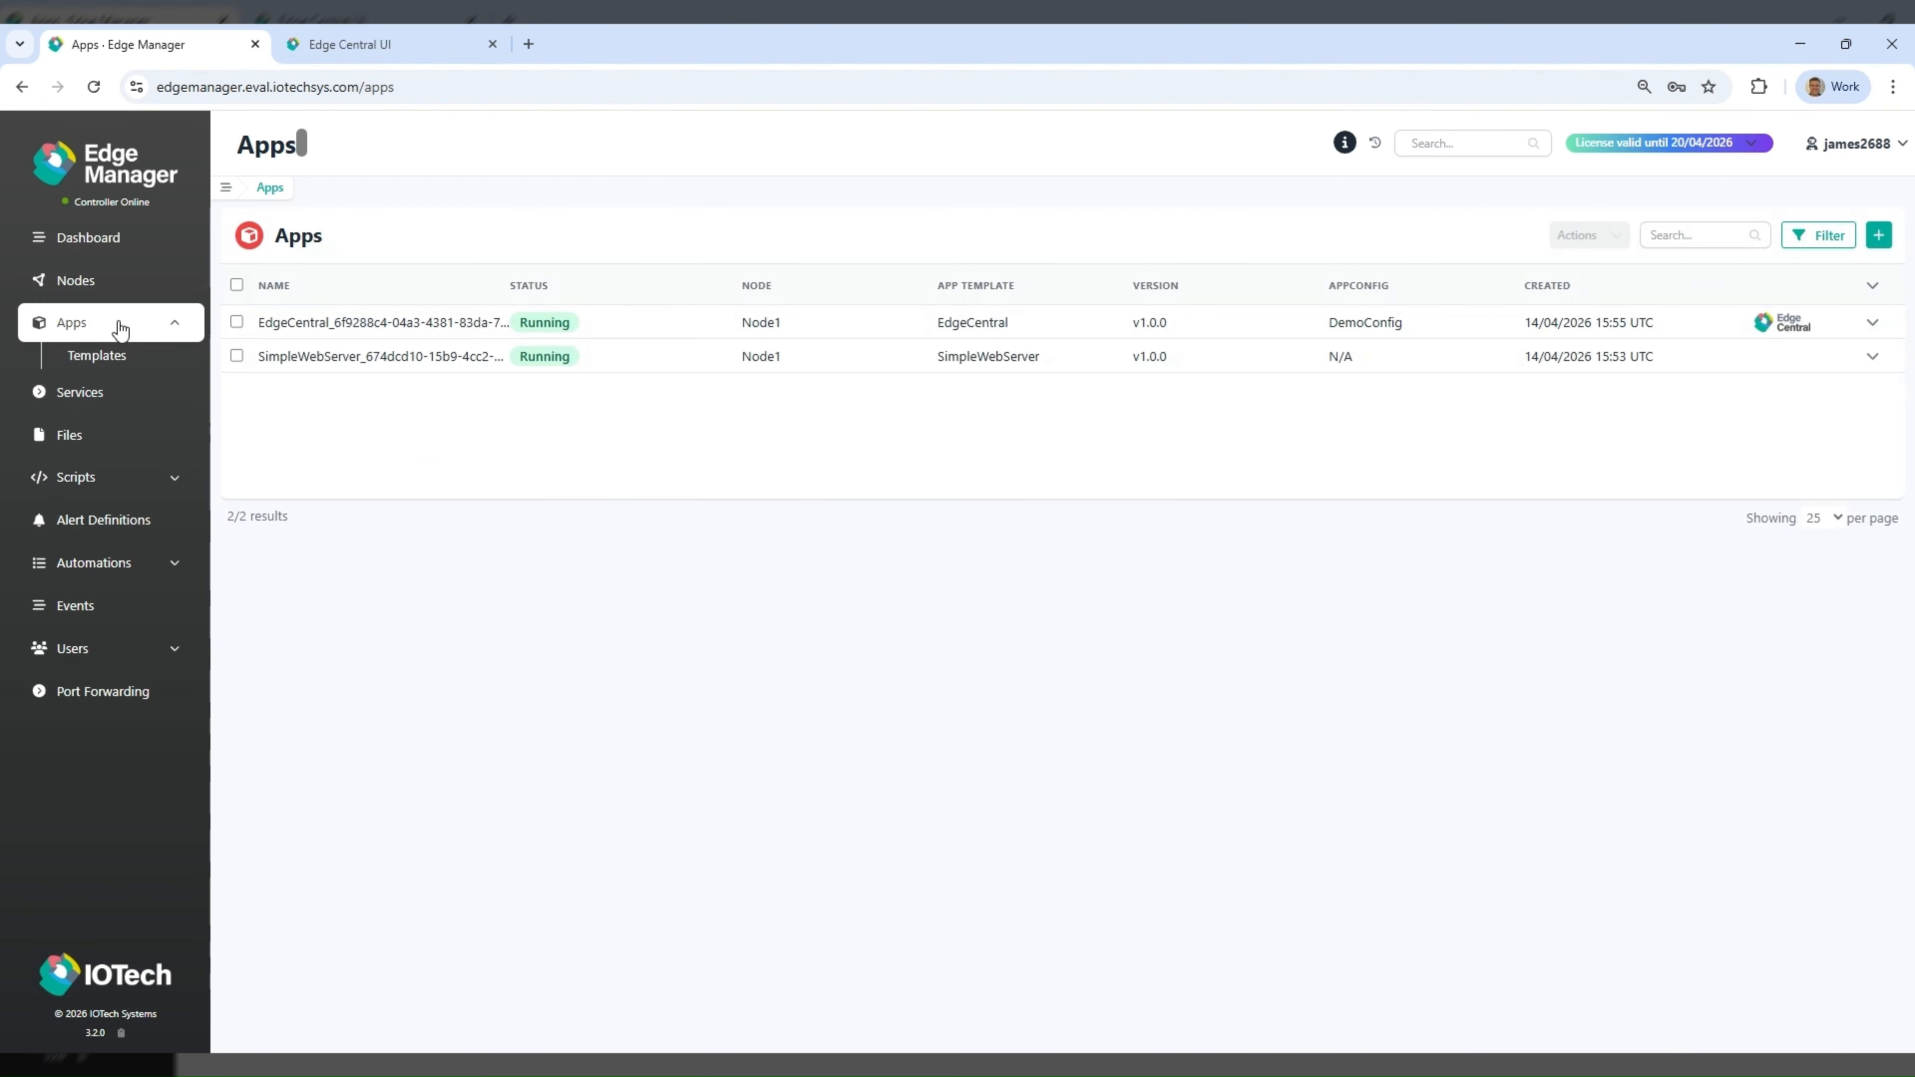
# - Create apps from the ChemicalTankDemo template on Node2 and Node3, assigning DemoConfig to both
pyautogui.click(1879, 236)
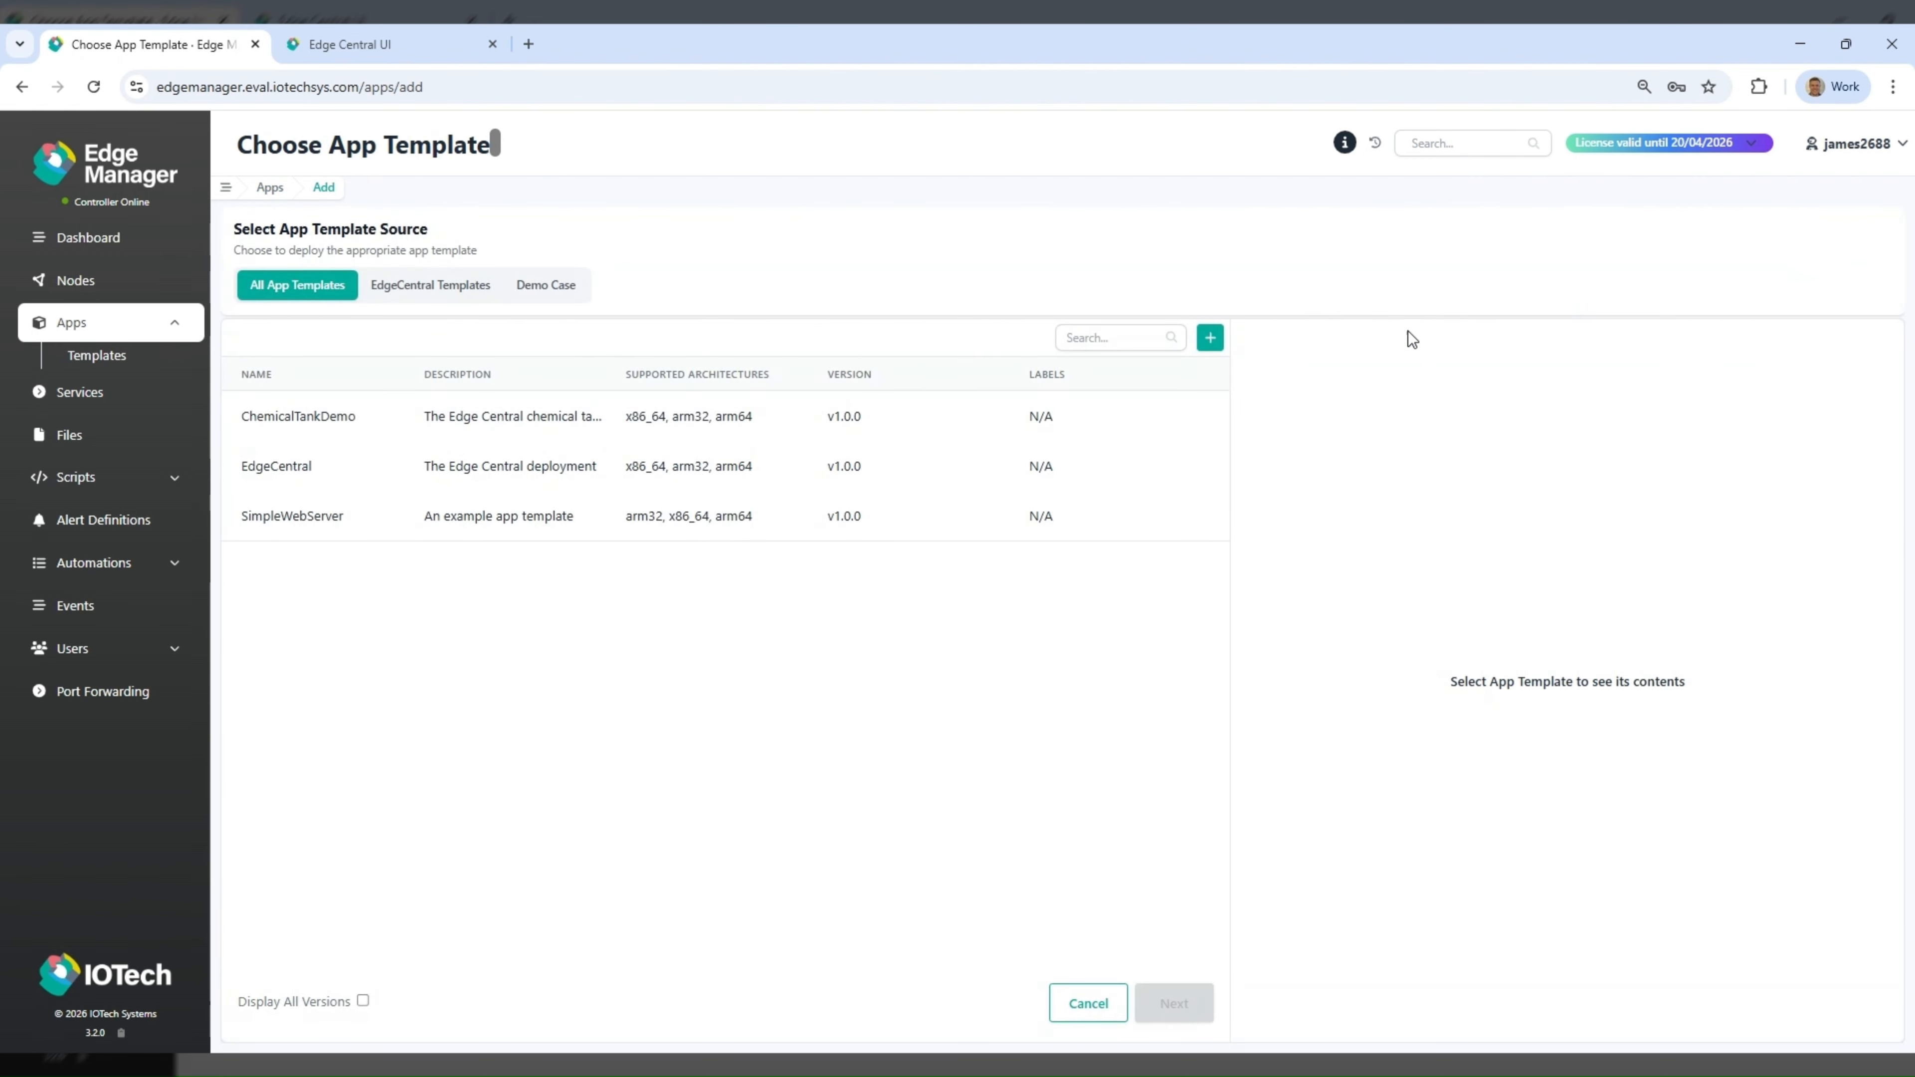
pyautogui.click(506, 422)
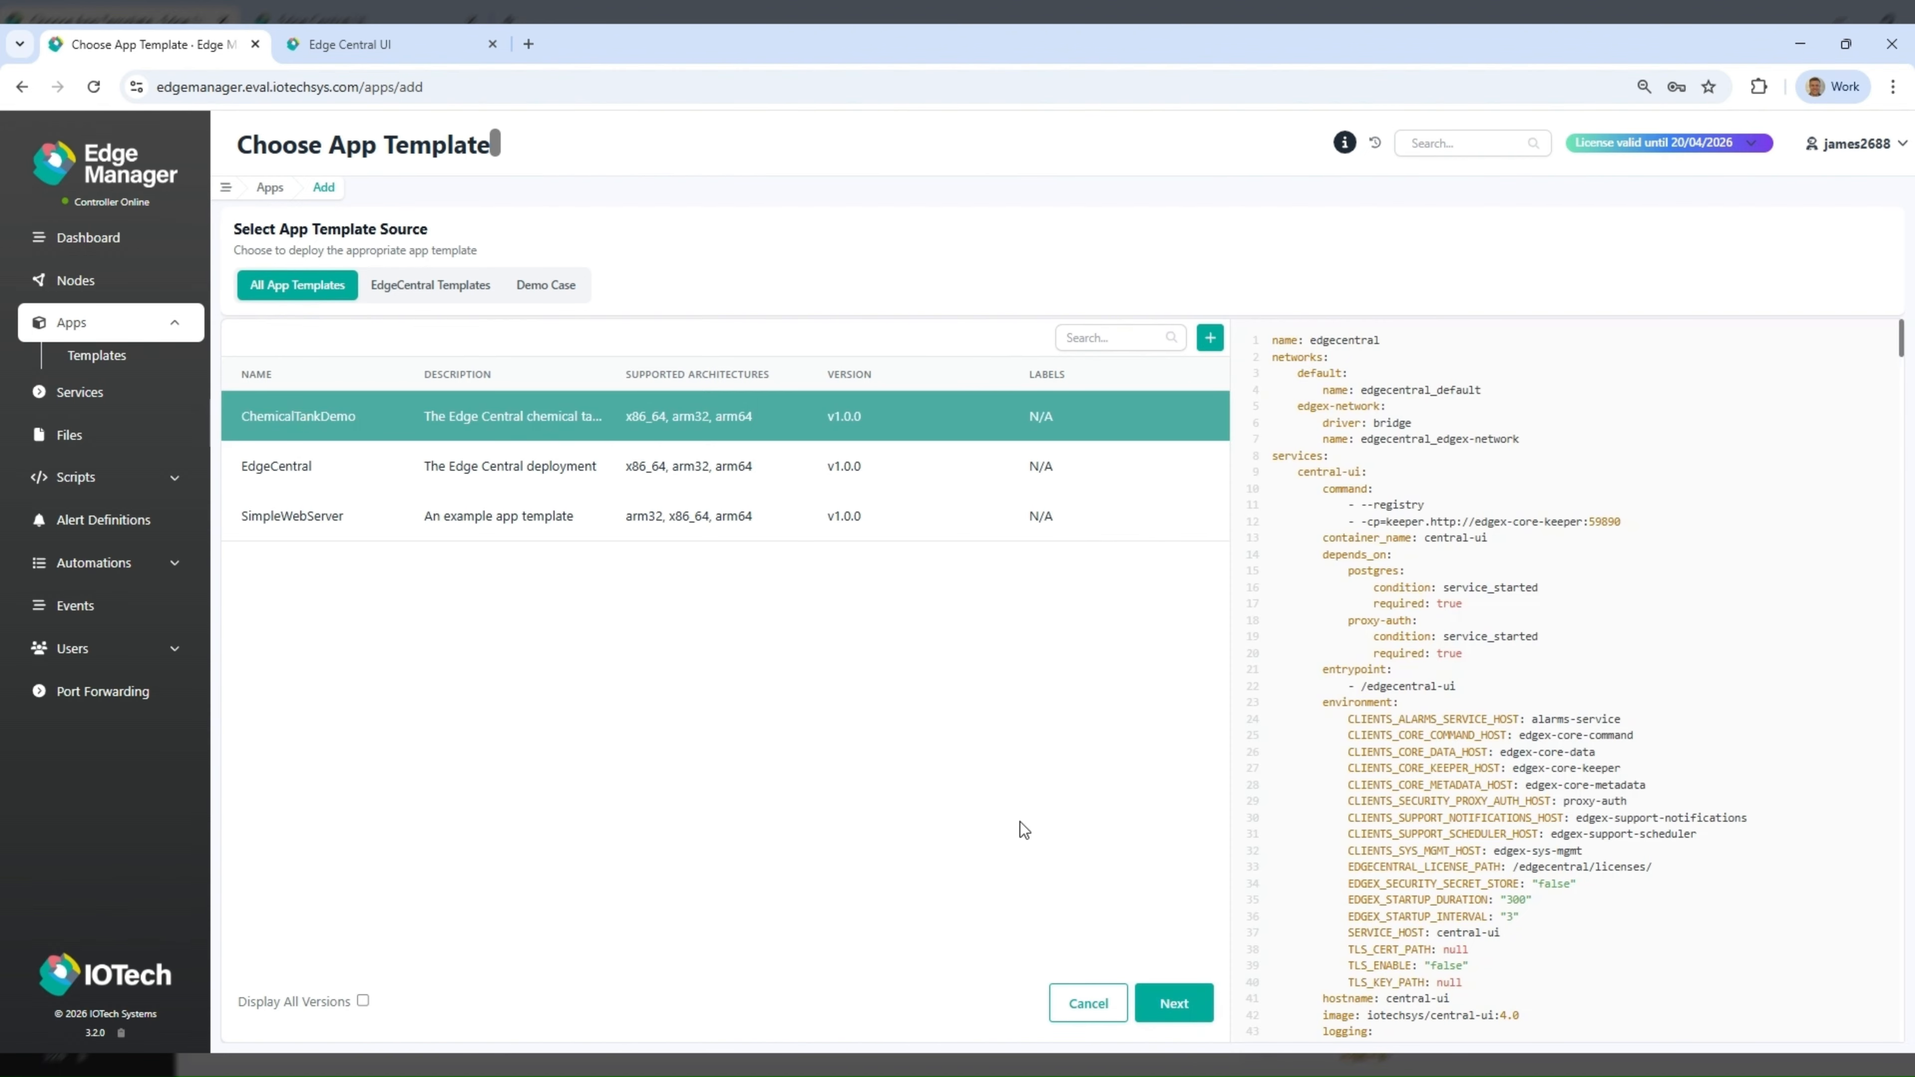
pyautogui.click(1178, 1004)
pyautogui.click(326, 395)
pyautogui.click(330, 458)
pyautogui.click(315, 516)
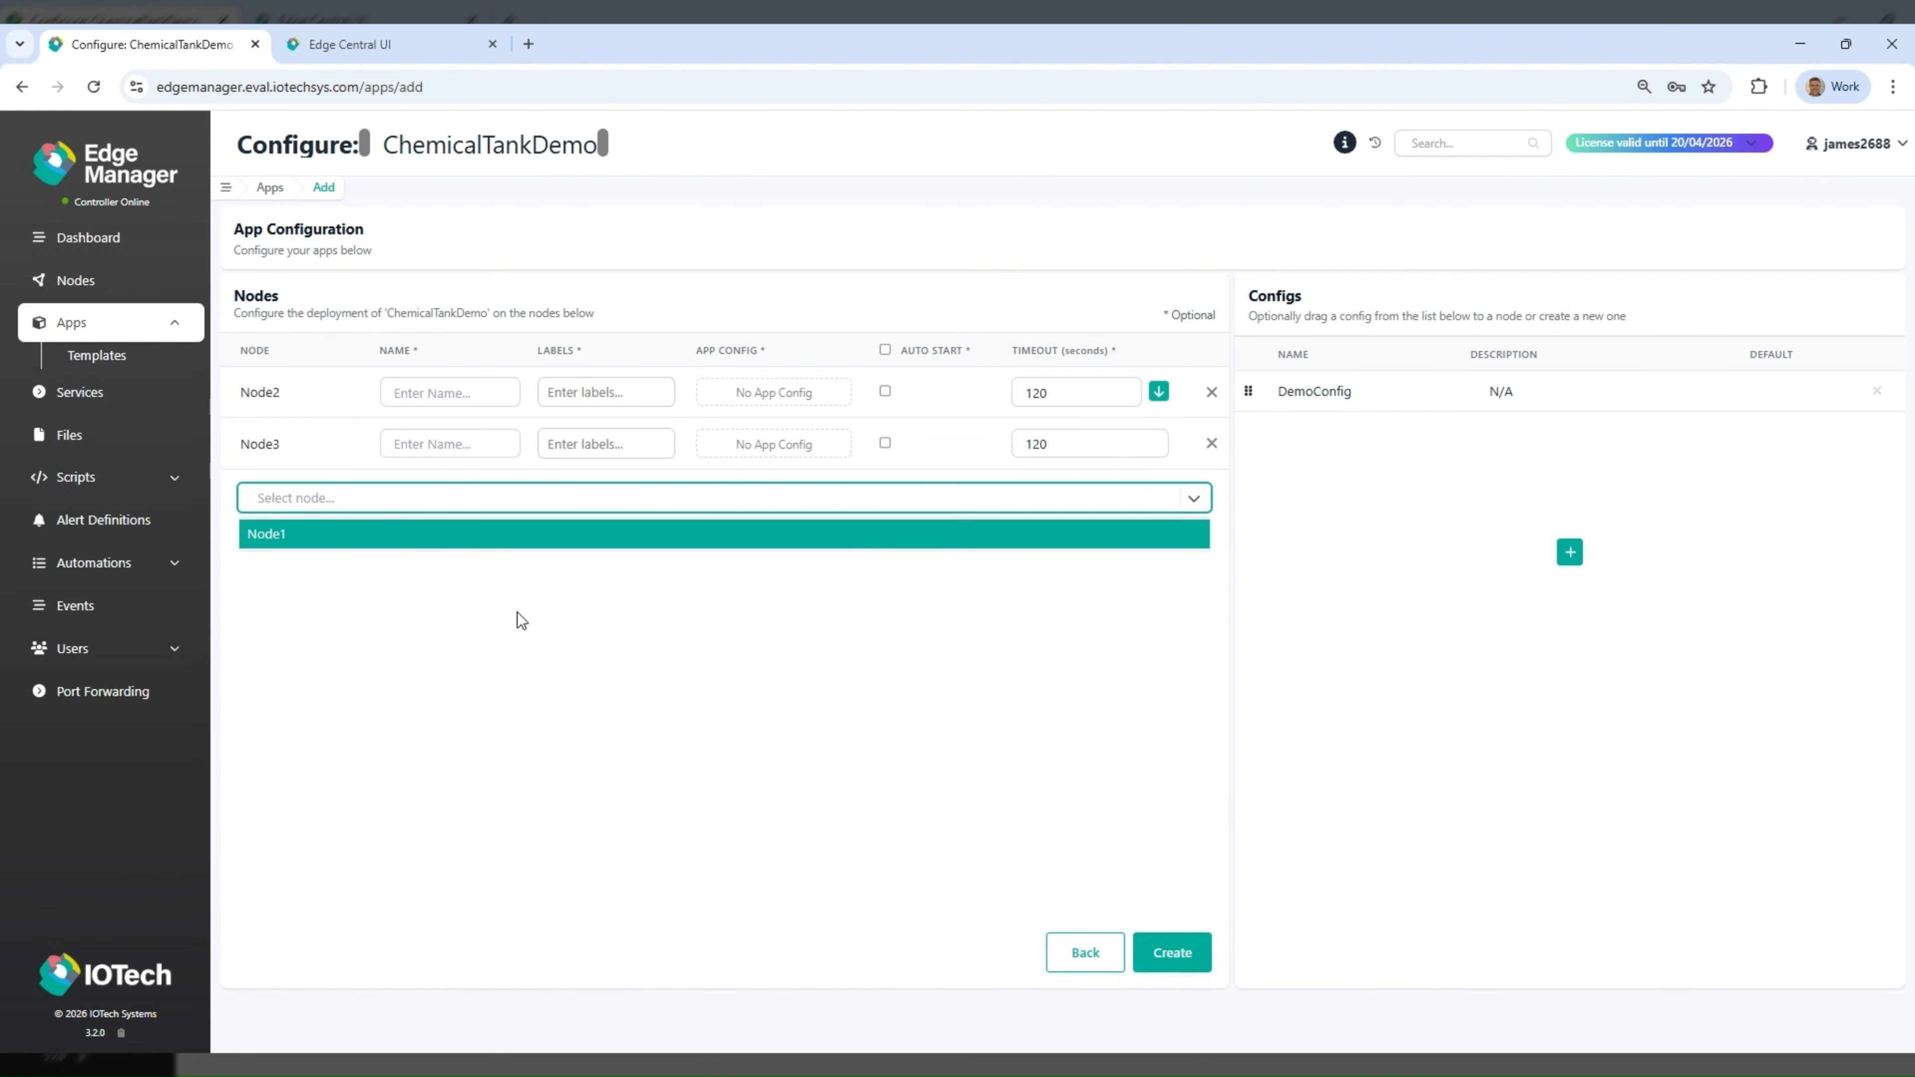
pyautogui.moveTo(1249, 396); pyautogui.dragTo(802, 357)
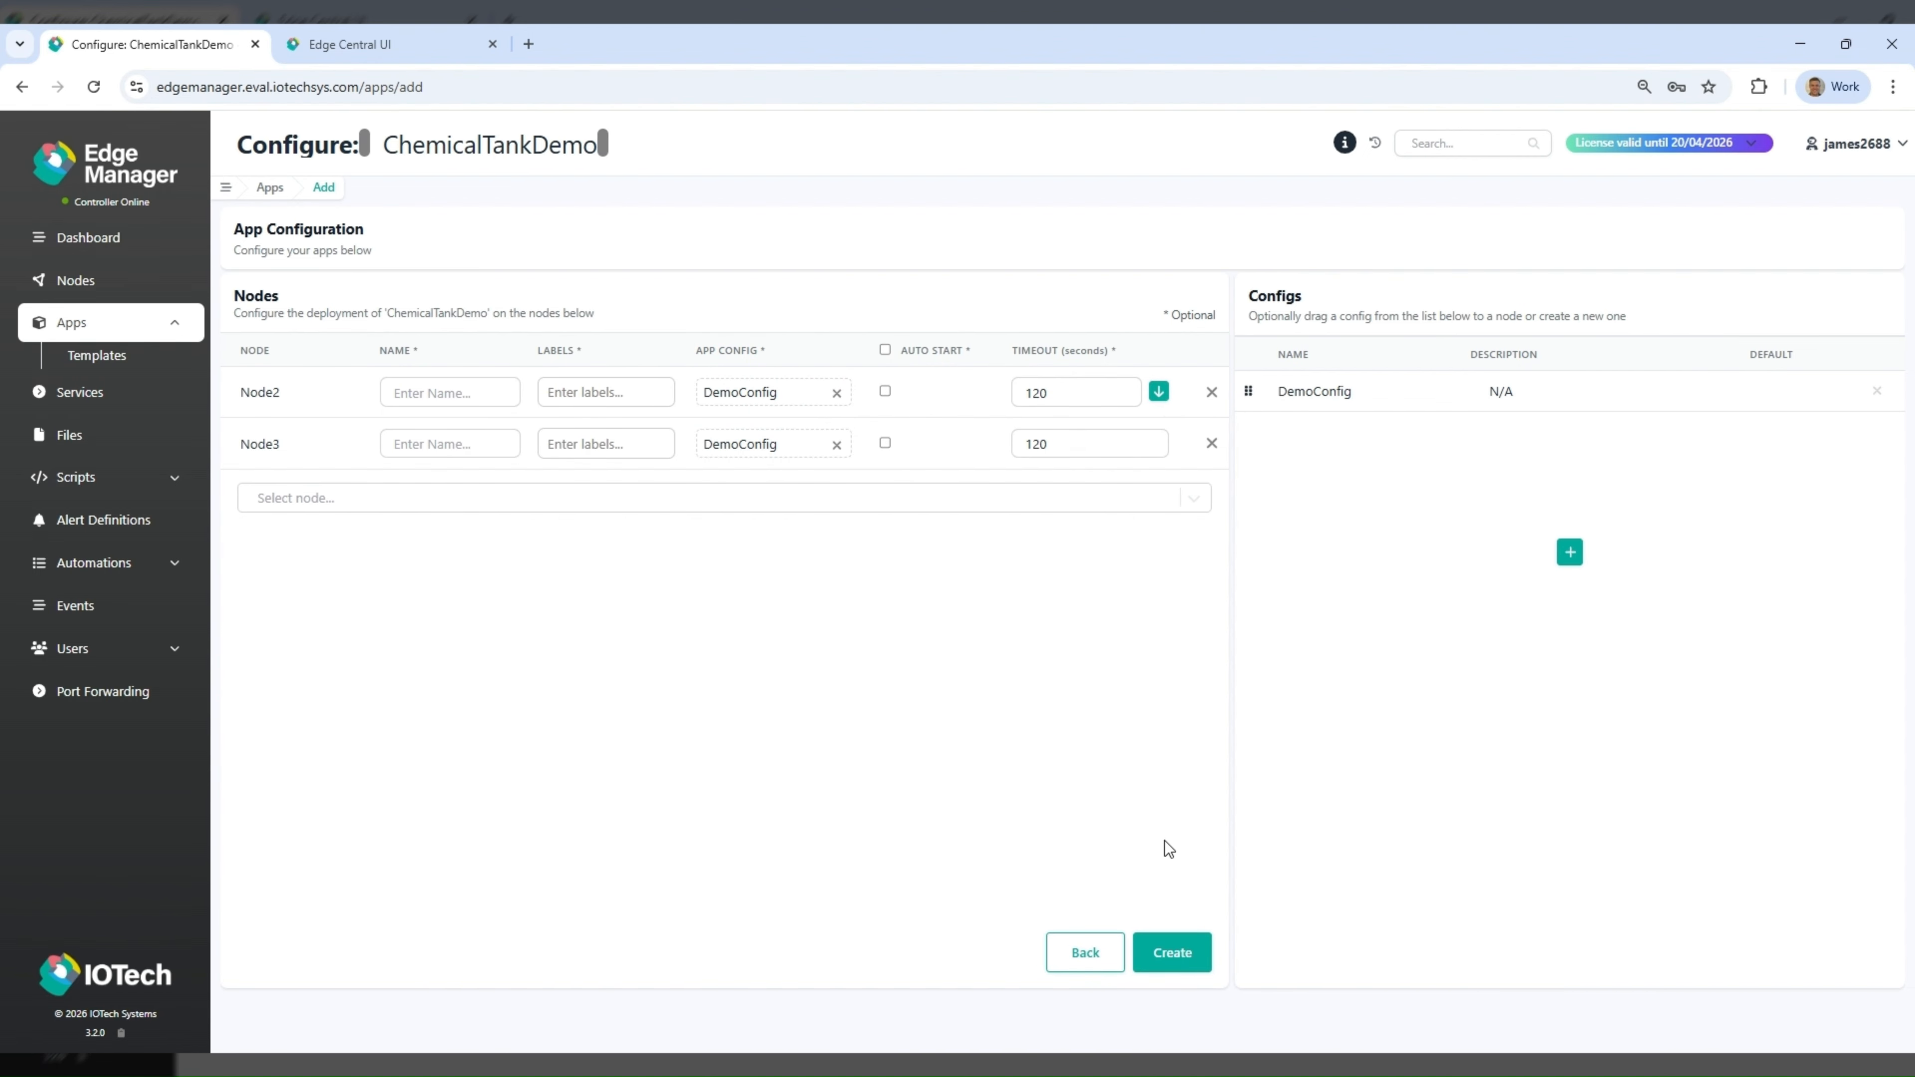
pyautogui.click(1161, 951)
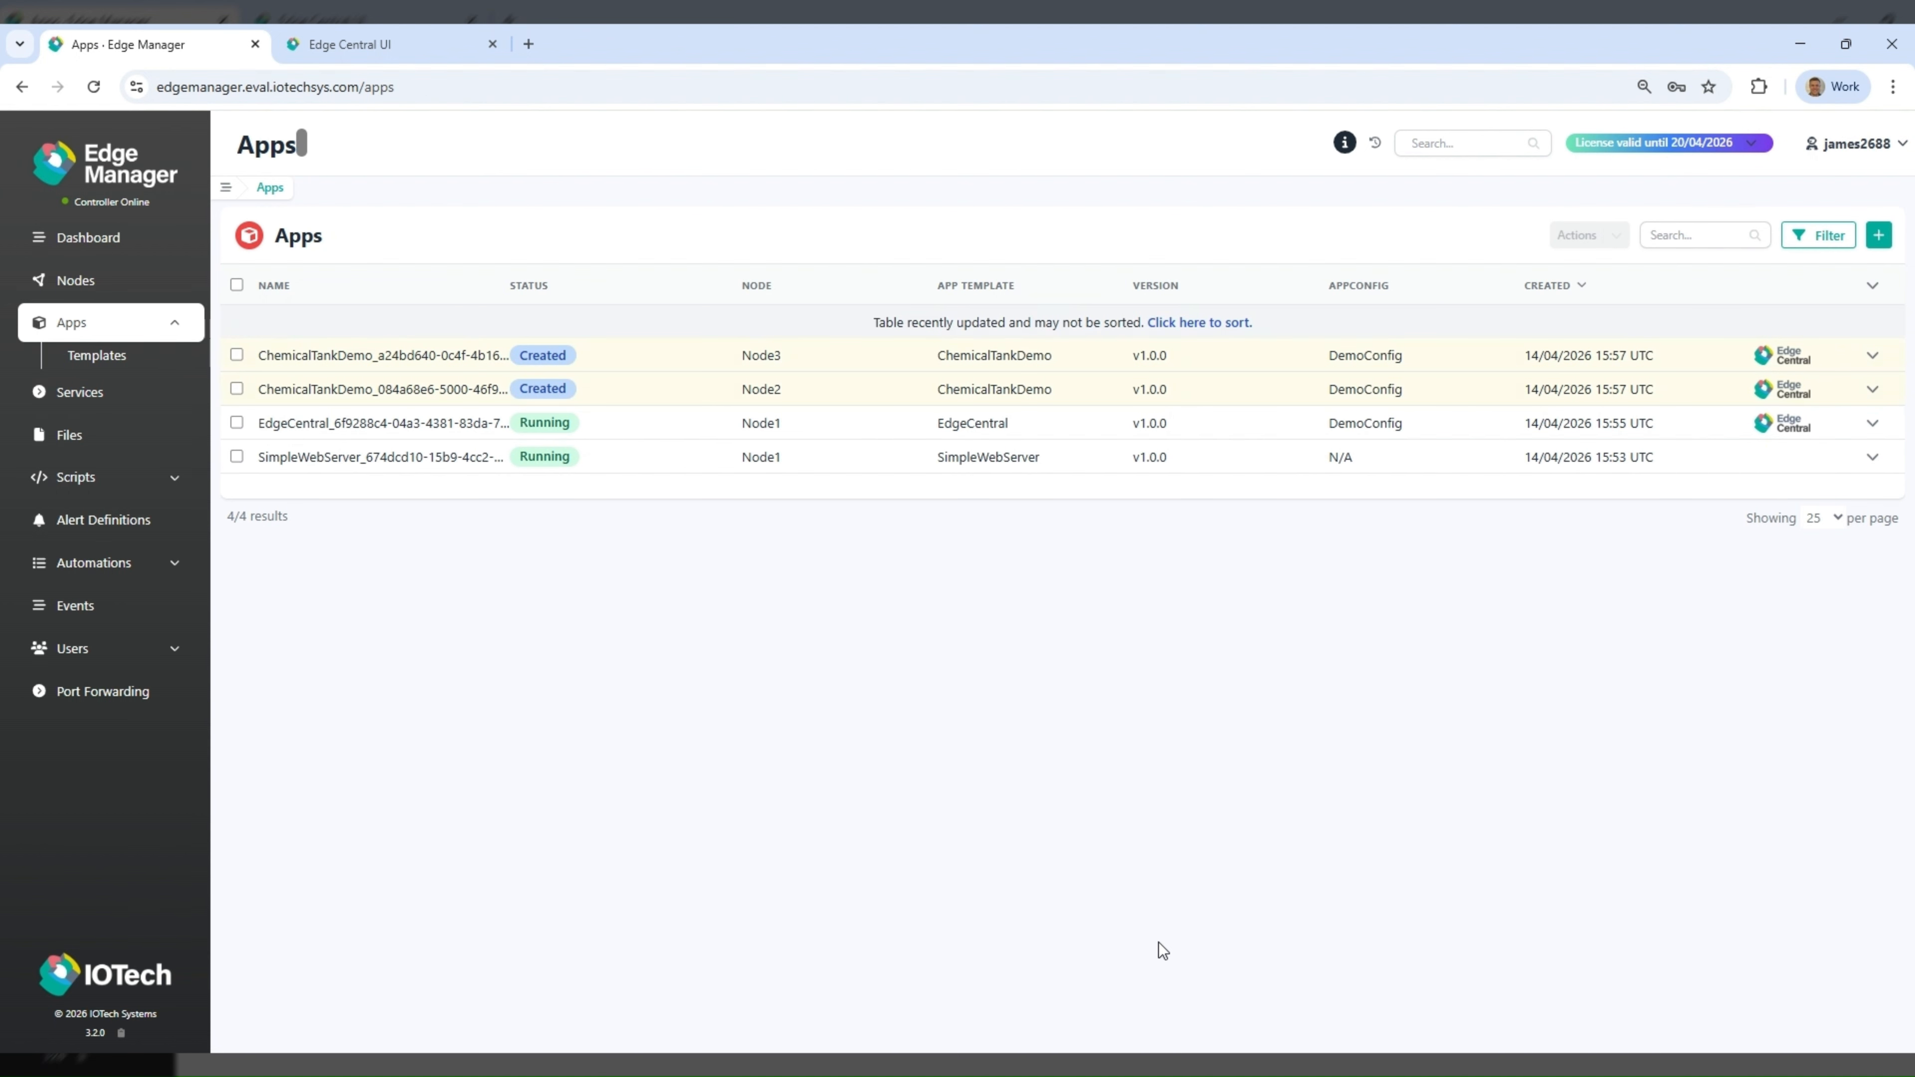
# - Start both newly created ChemicalTankDemo apps on Node2 and Node3 together
pyautogui.click(237, 388)
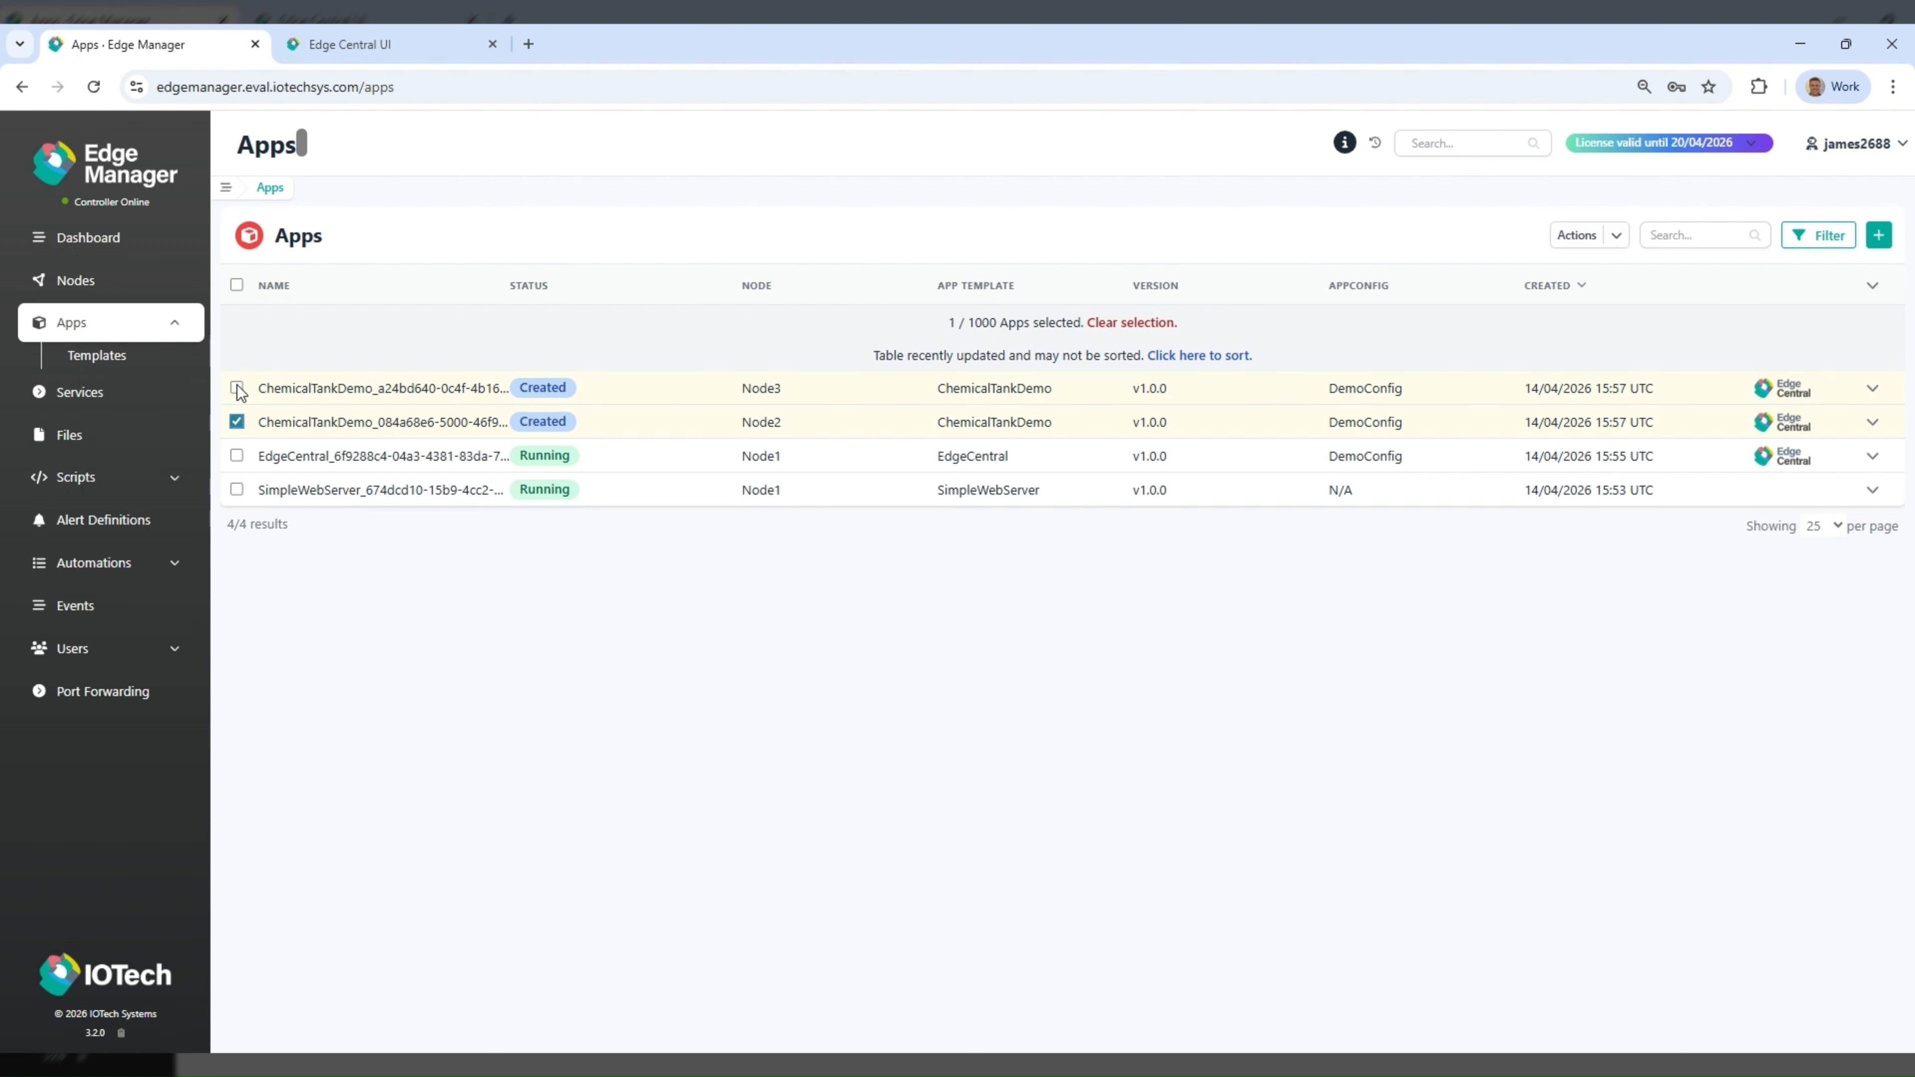
pyautogui.click(1615, 236)
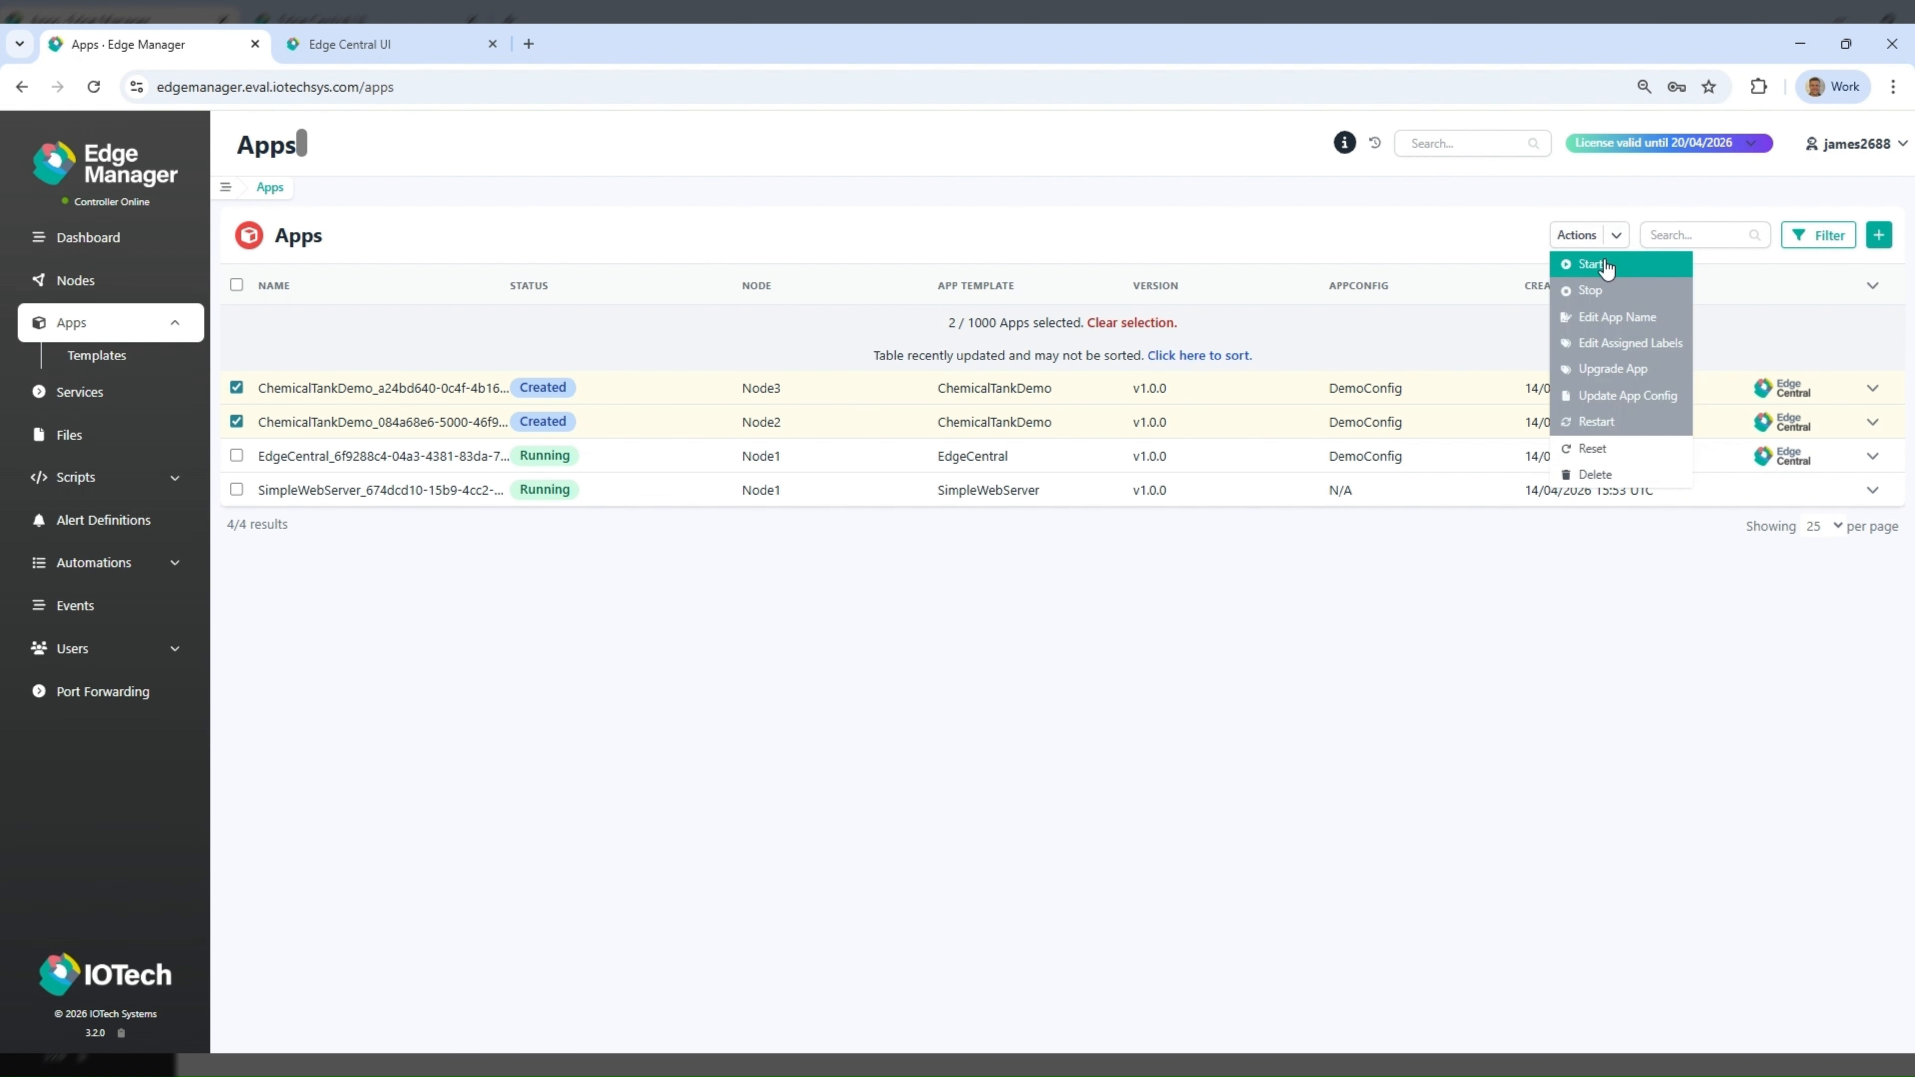
pyautogui.click(1607, 267)
pyautogui.click(1161, 659)
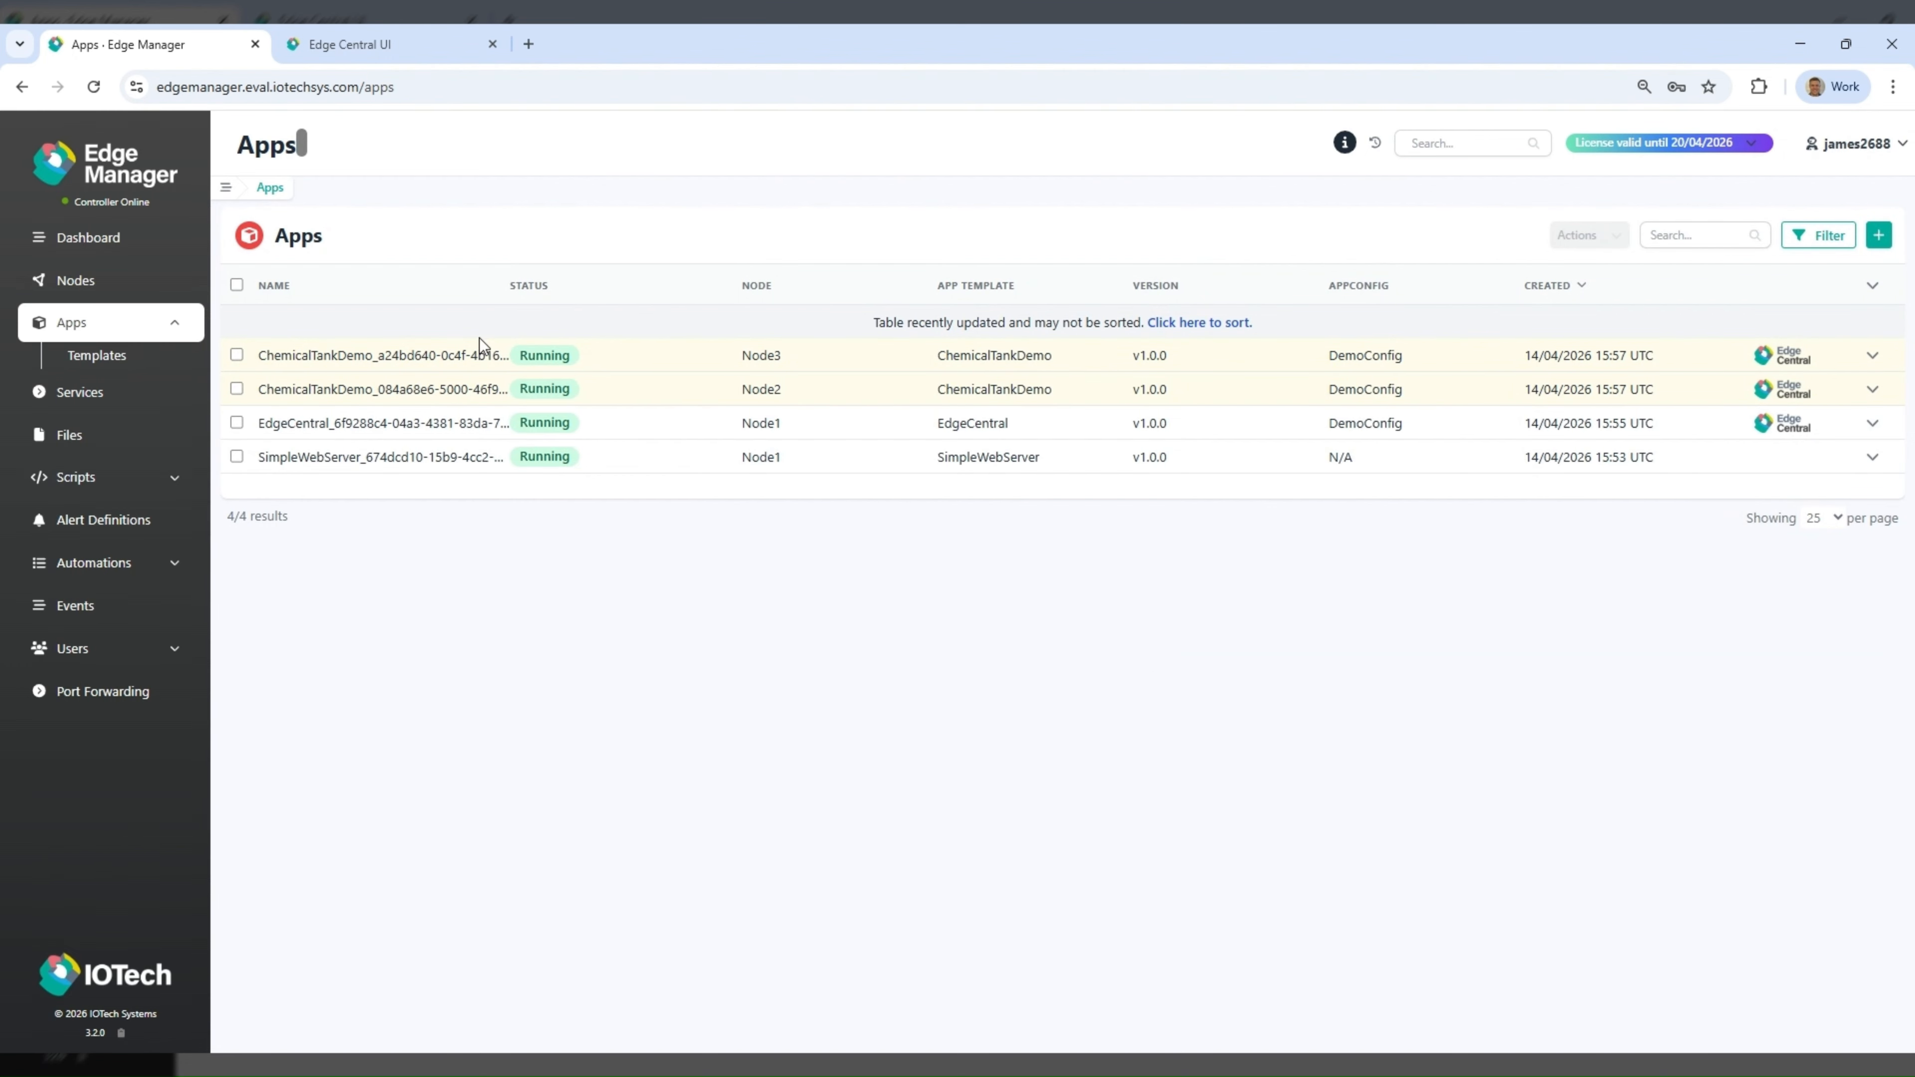
# - Open the Edge Central GUI of the ChemicalTankDemo app on Node3 and sign in as admin with the account password
pyautogui.click(458, 363)
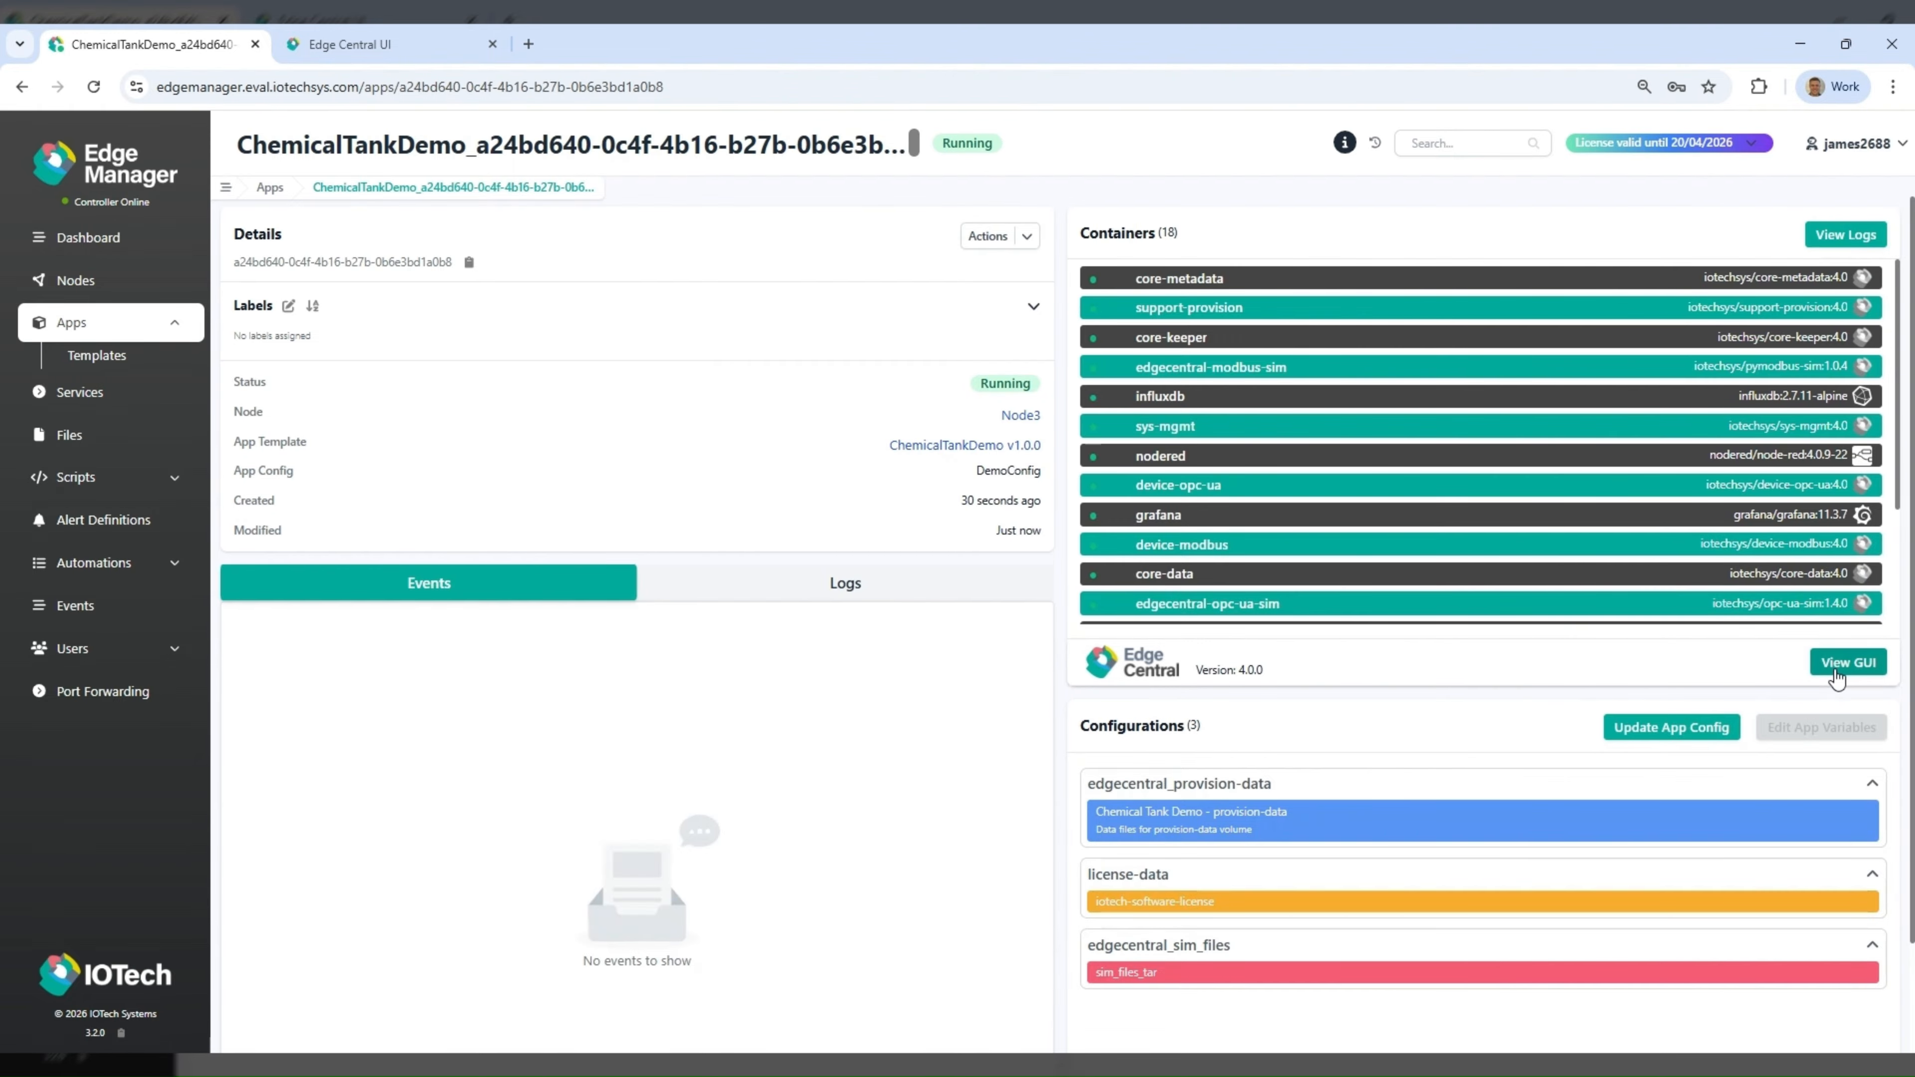
pyautogui.click(1836, 672)
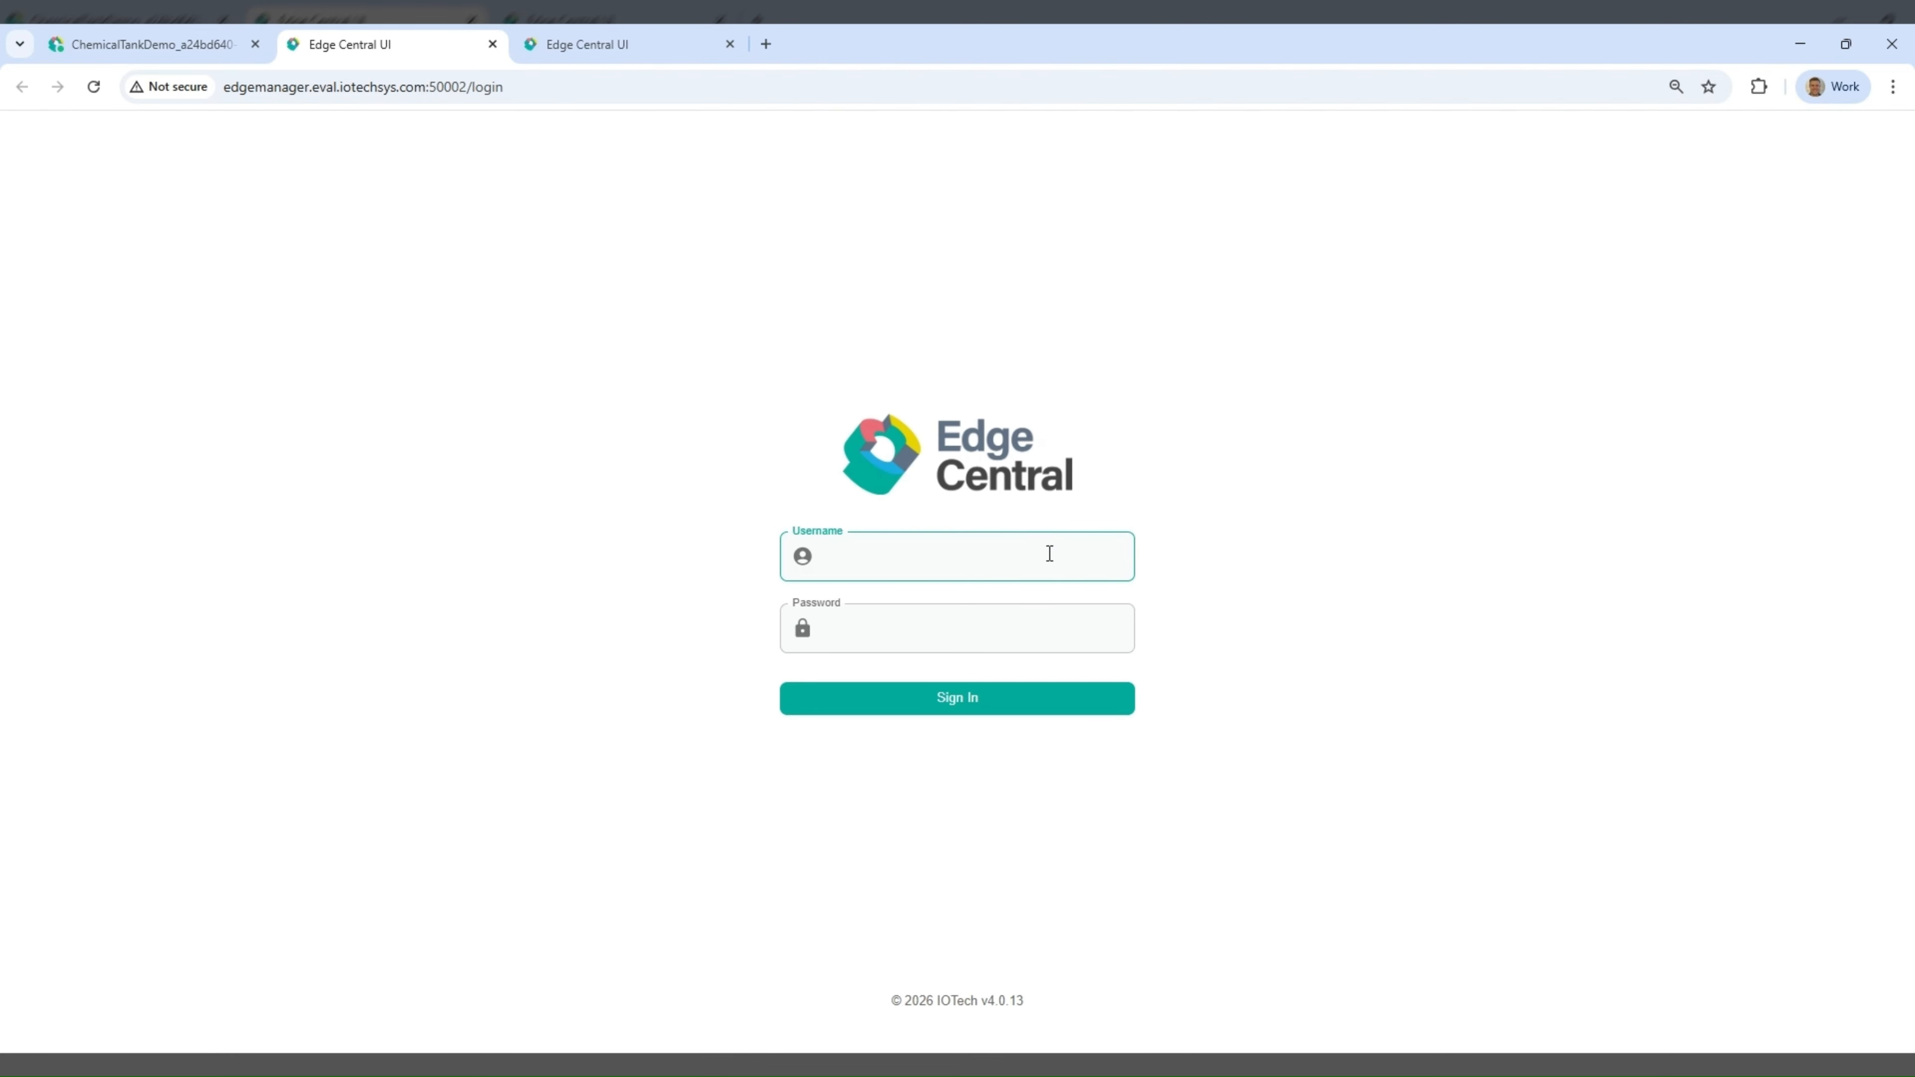
pyautogui.write('admin')
pyautogui.press('Tab')
pyautogui.write('•••')
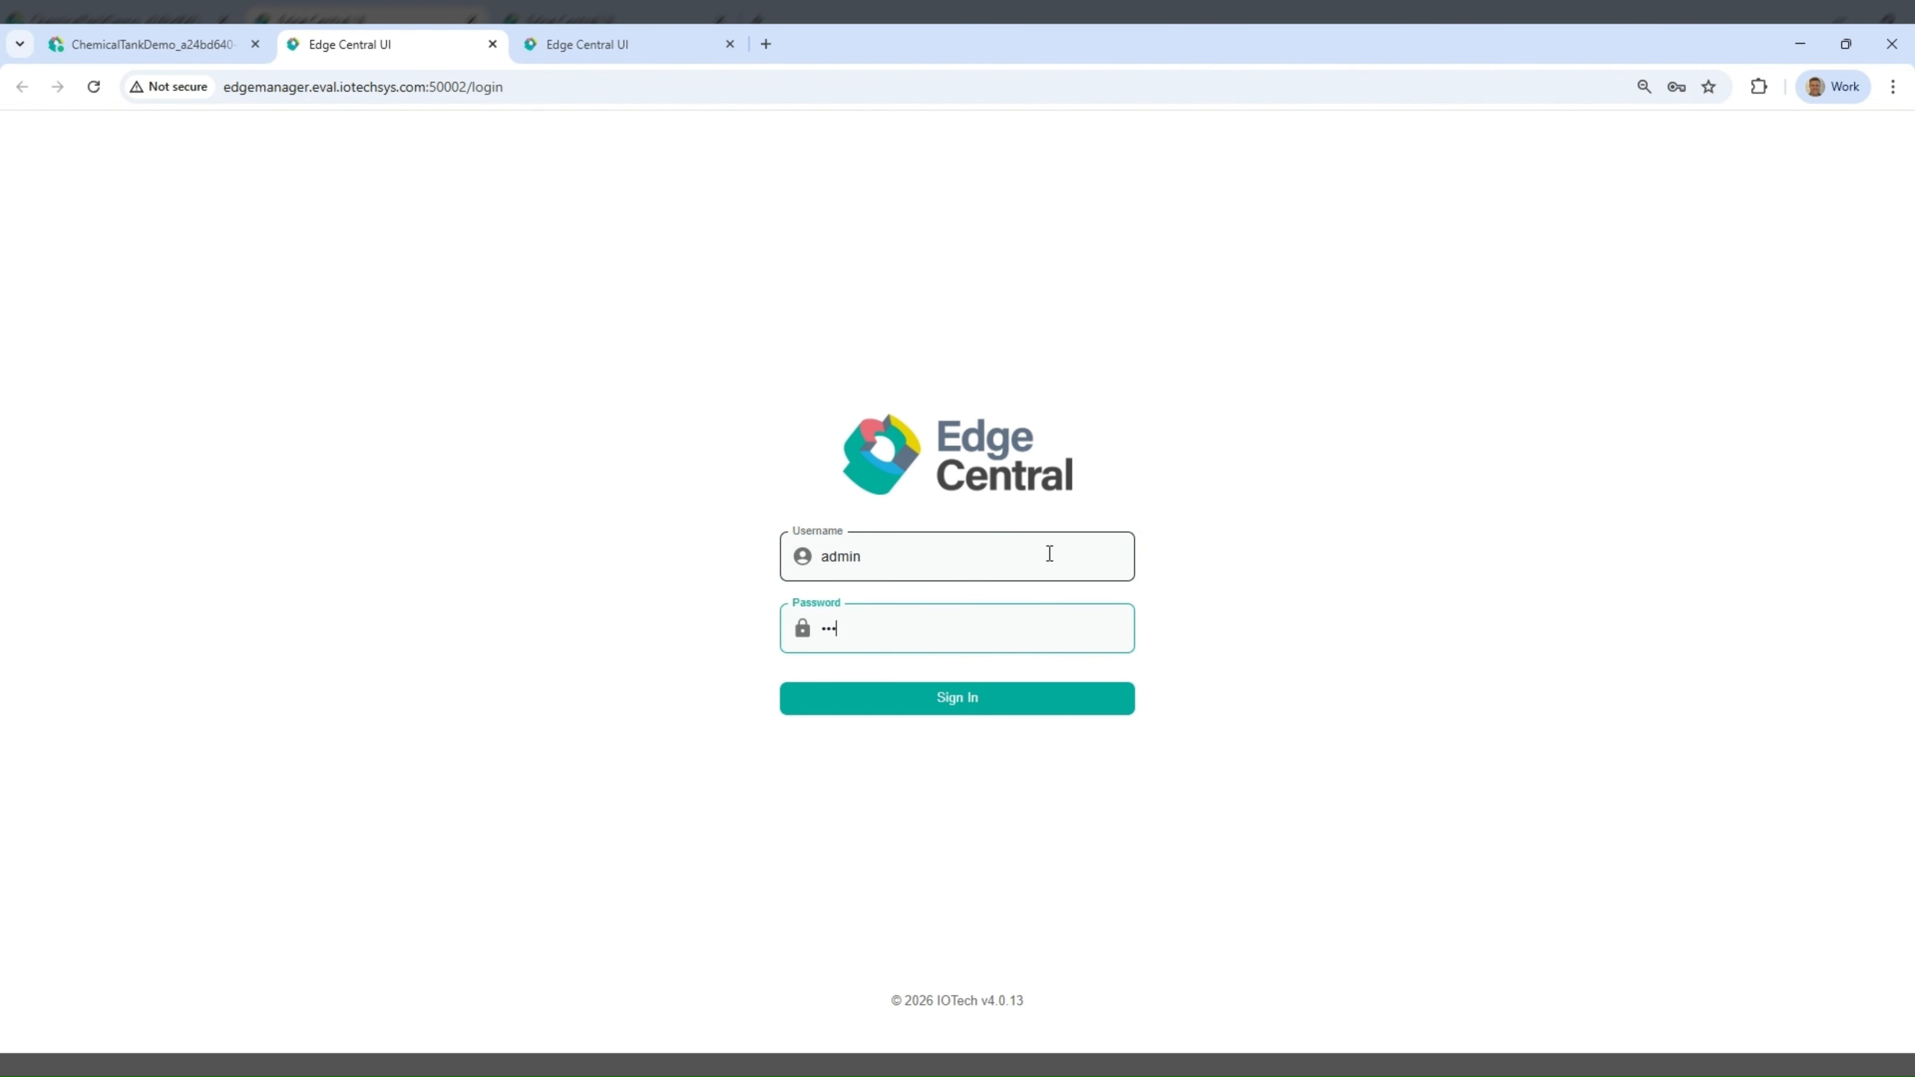
pyautogui.write('•••••')
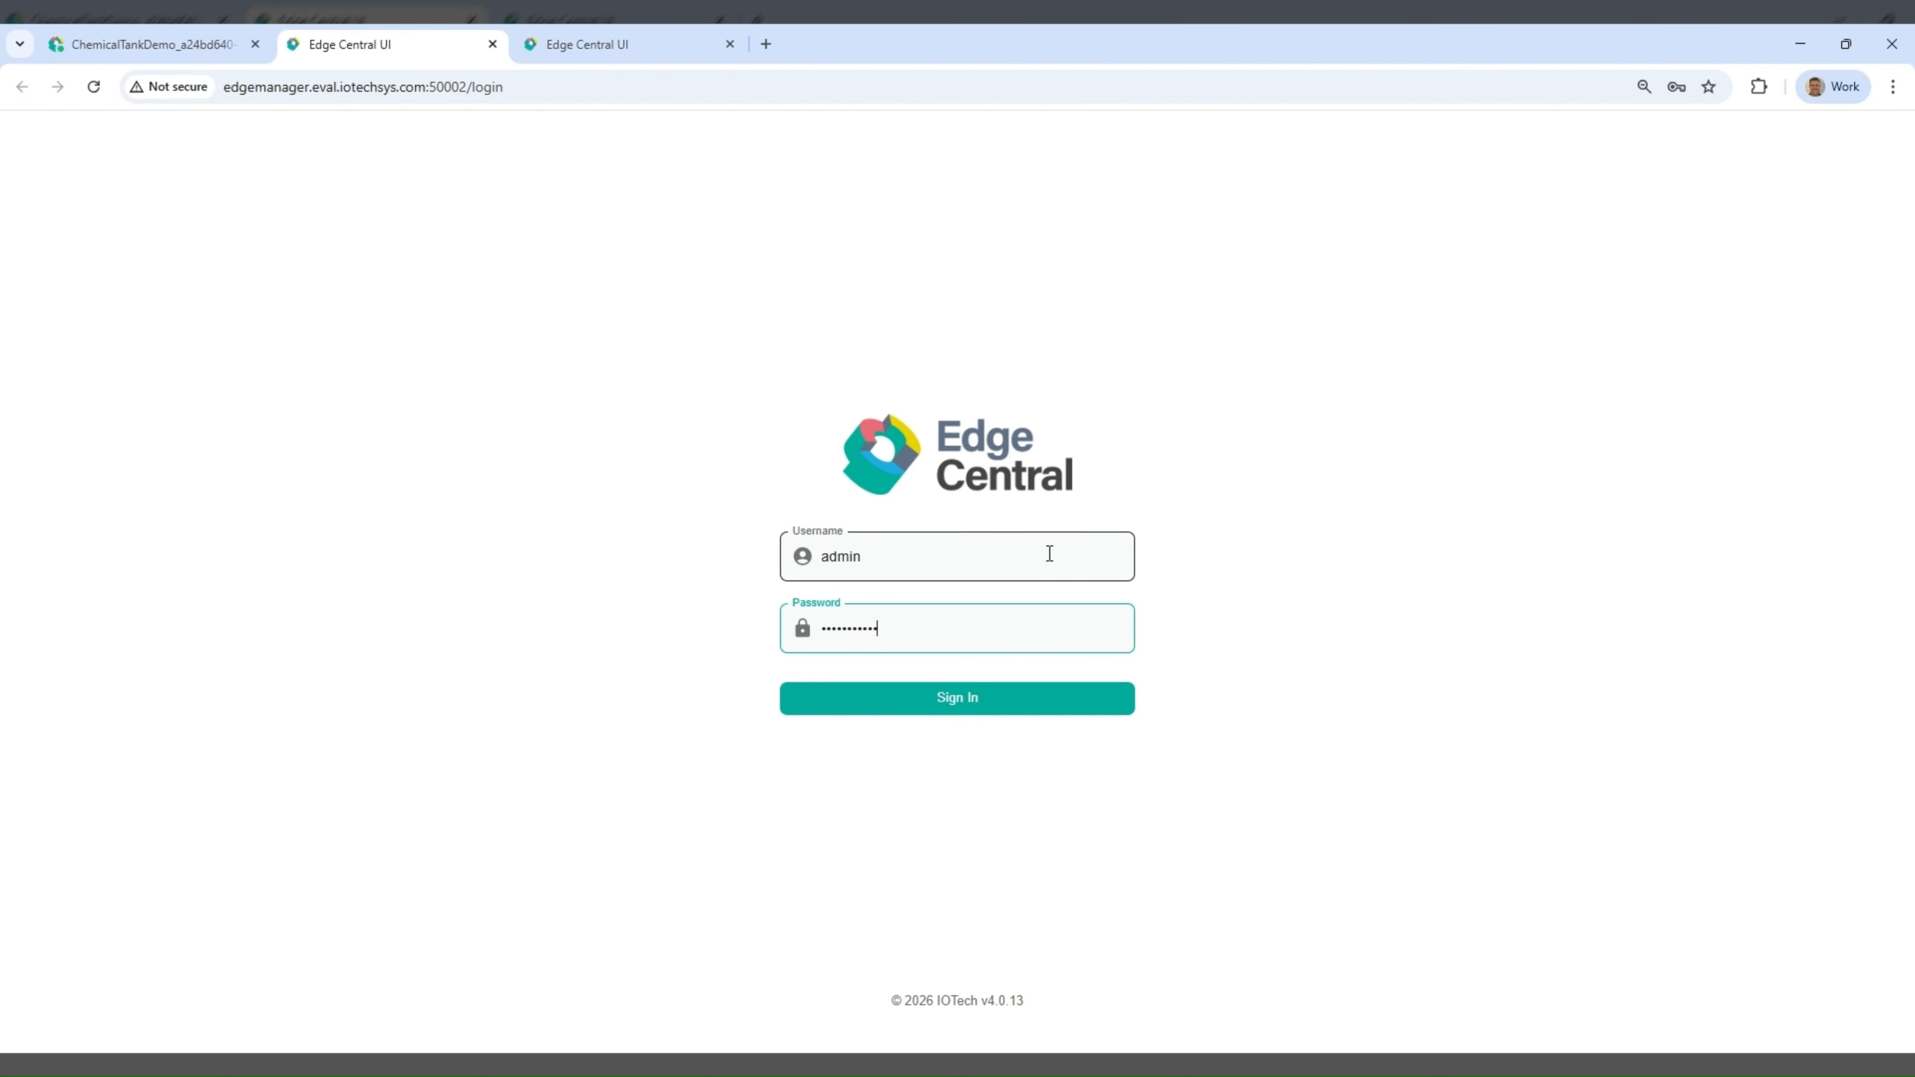
pyautogui.click(986, 696)
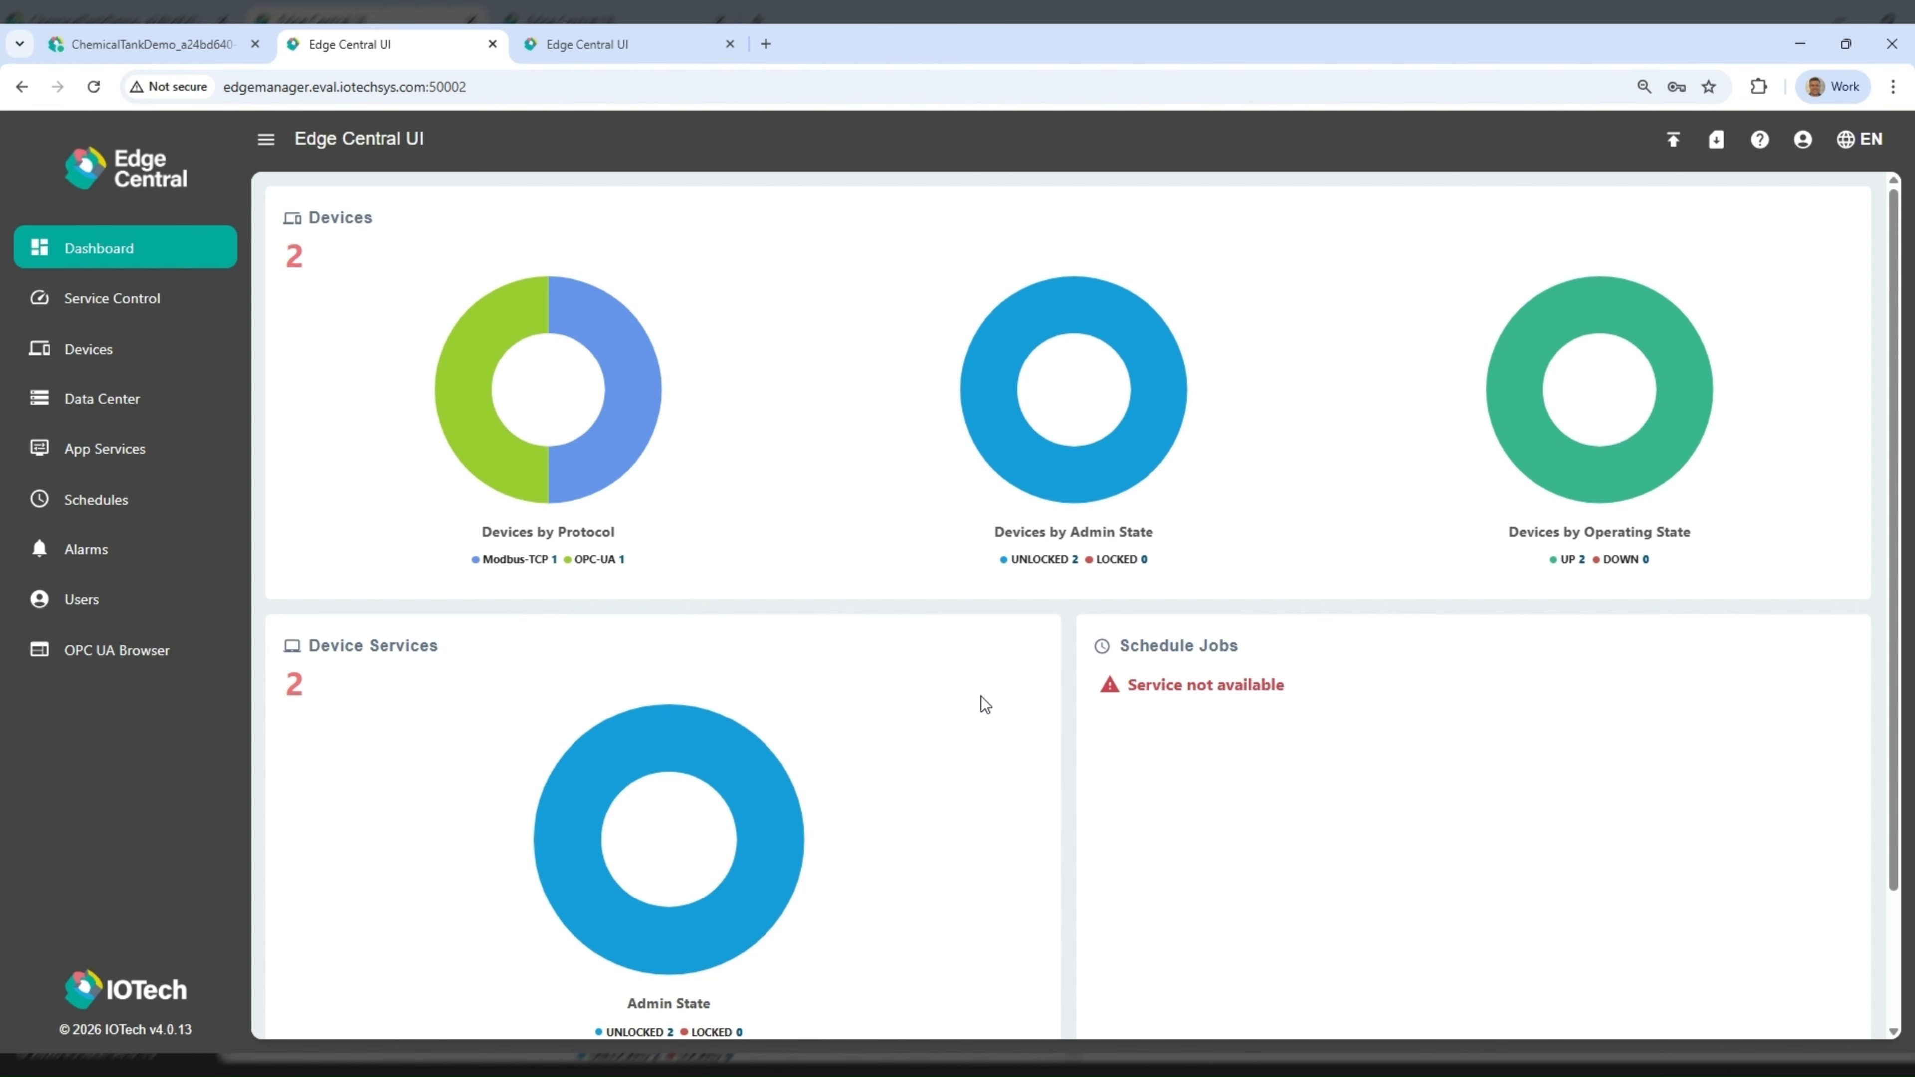
# - In Edge Manager, create a port forward named PF_Grafana on Node2 for the grafana container's port 3000
pyautogui.click(240, 47)
pyautogui.click(135, 691)
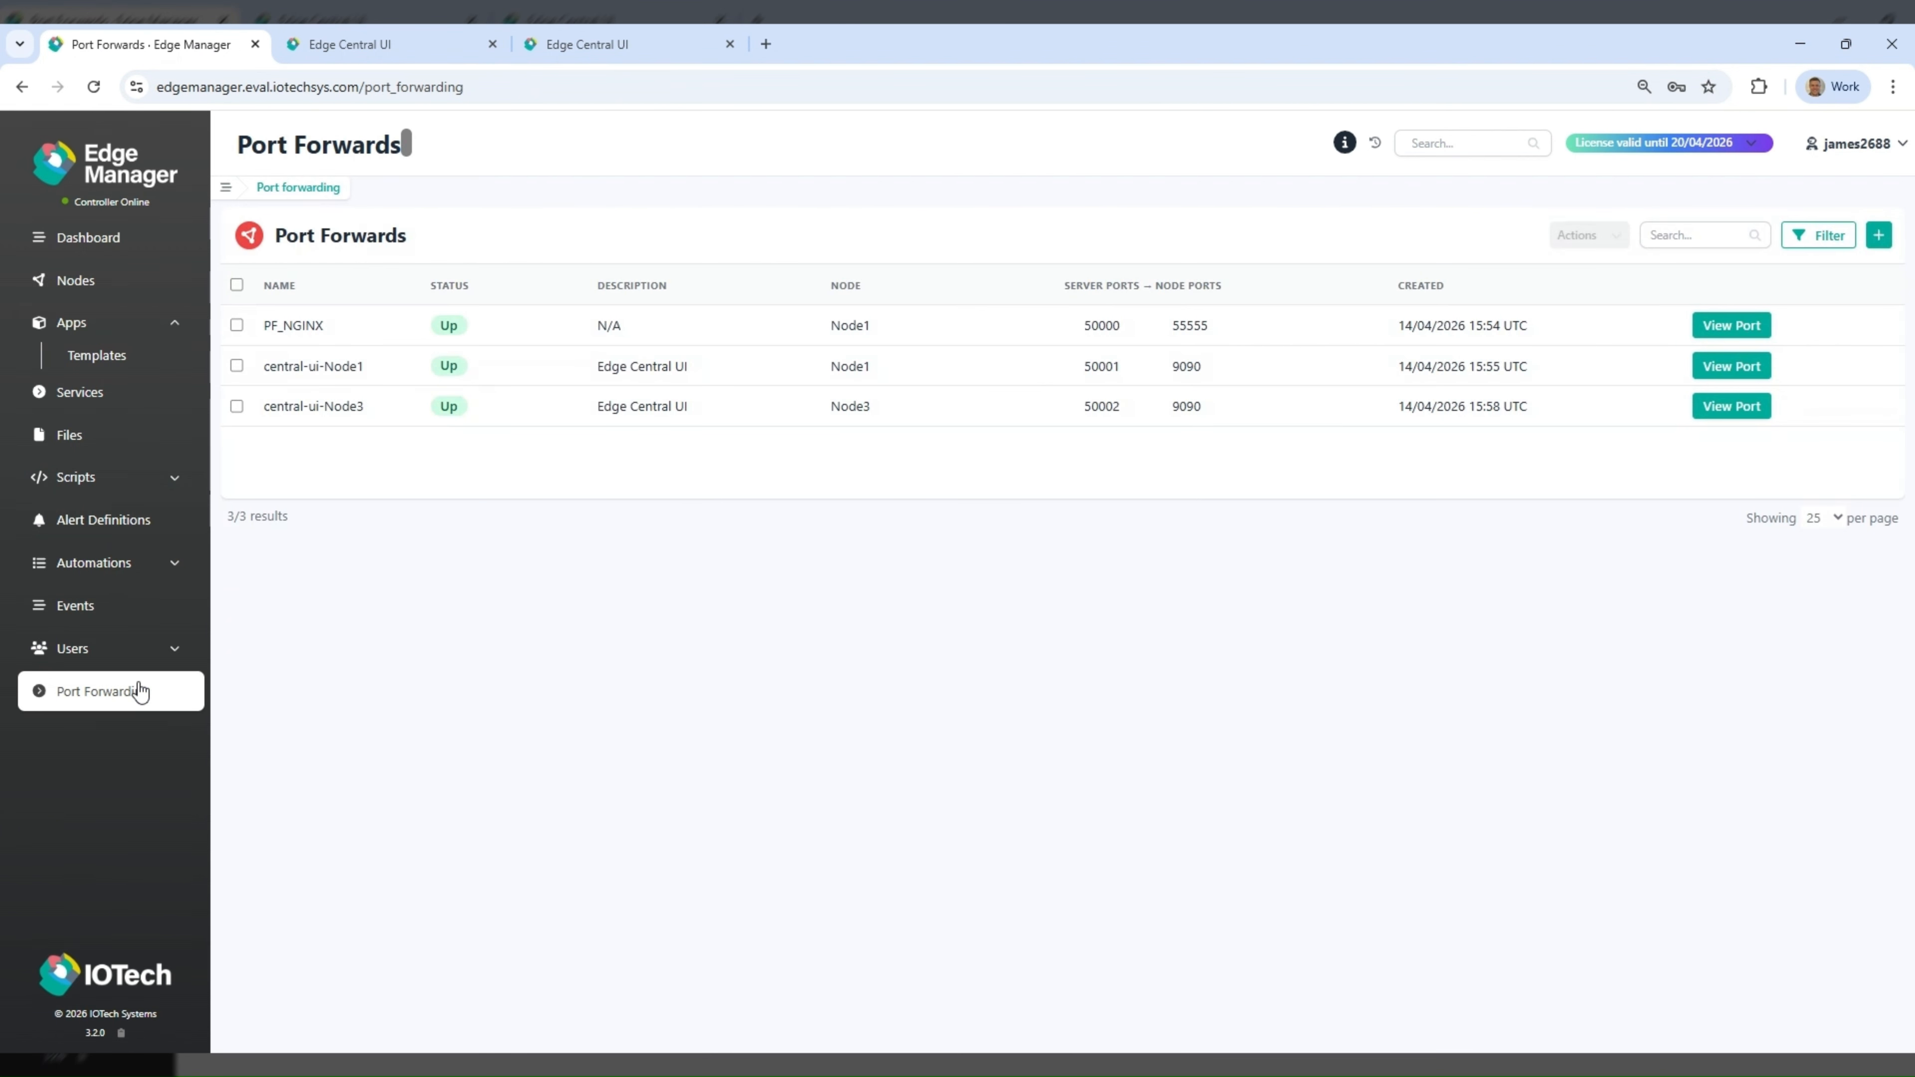
pyautogui.click(1878, 235)
pyautogui.click(441, 337)
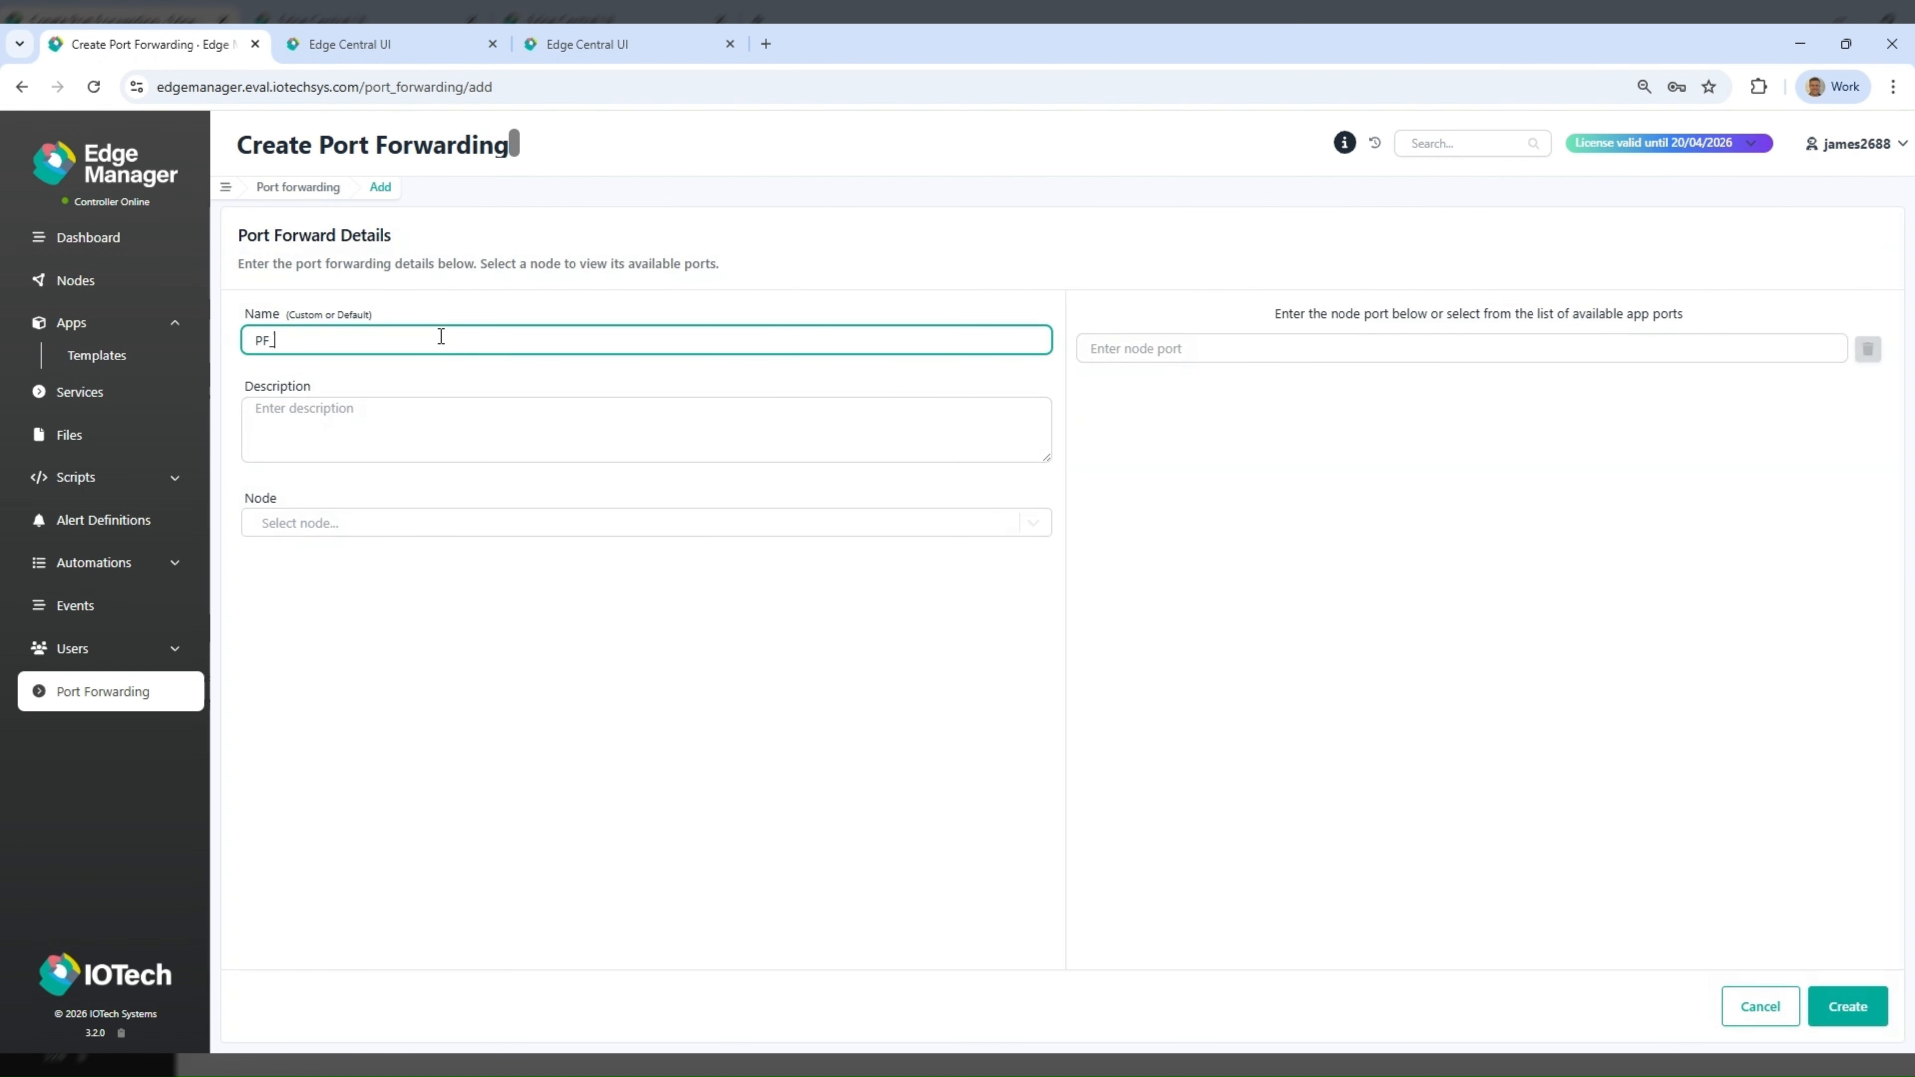
pyautogui.write('Grafana')
pyautogui.click(408, 523)
pyautogui.click(414, 586)
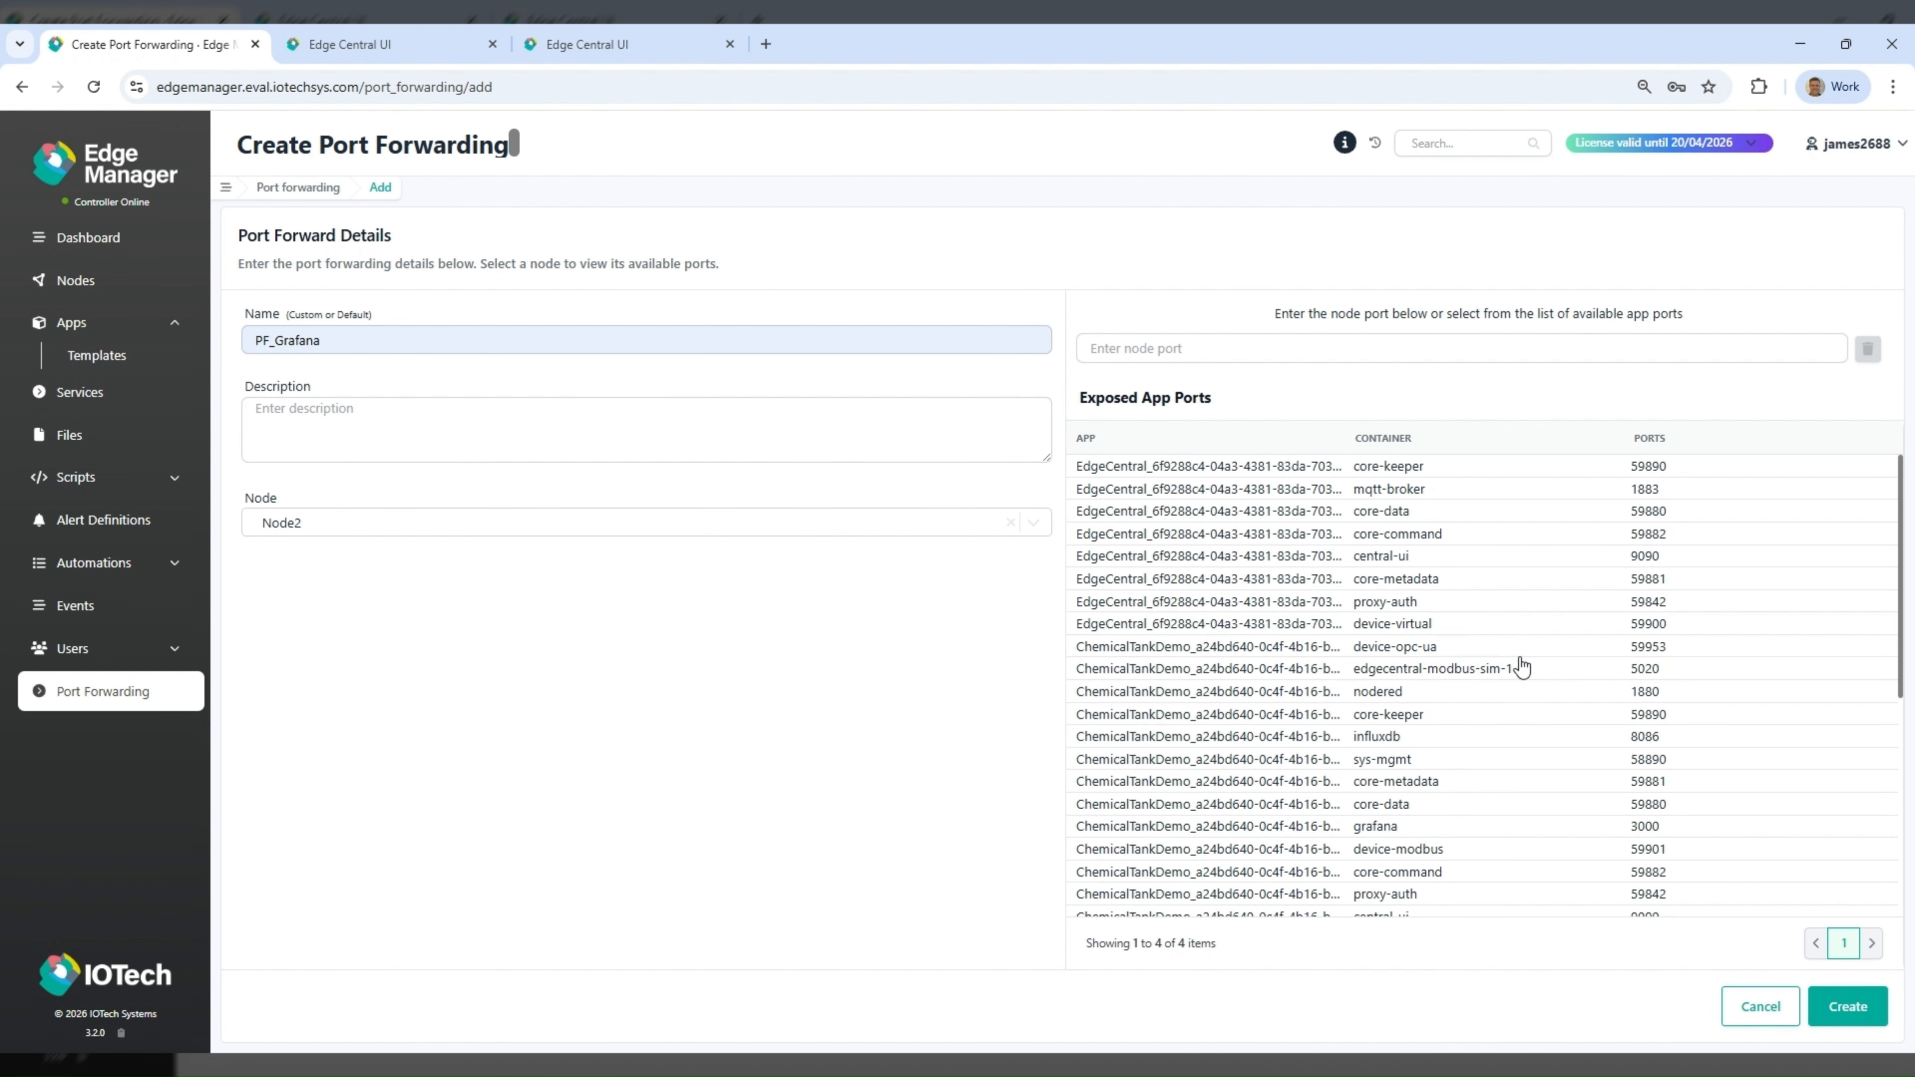
pyautogui.click(1648, 830)
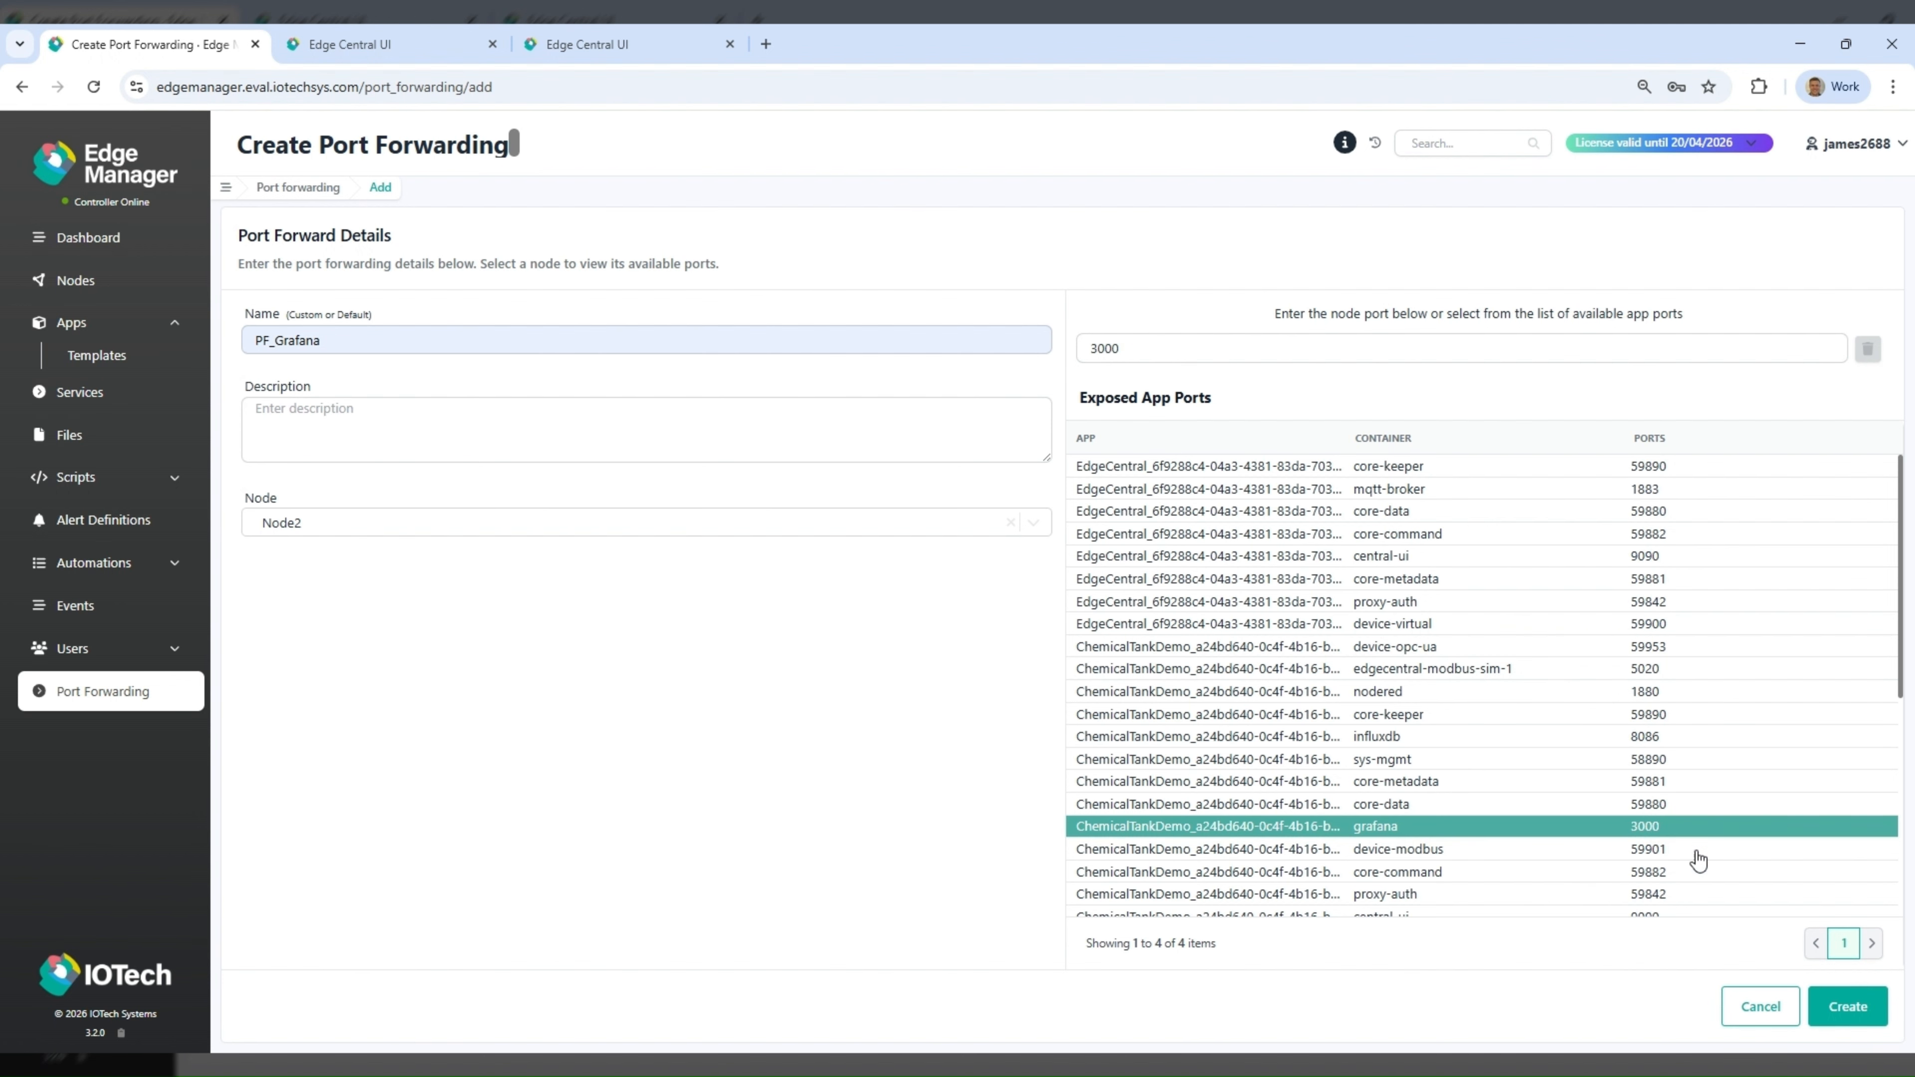
pyautogui.click(1840, 1007)
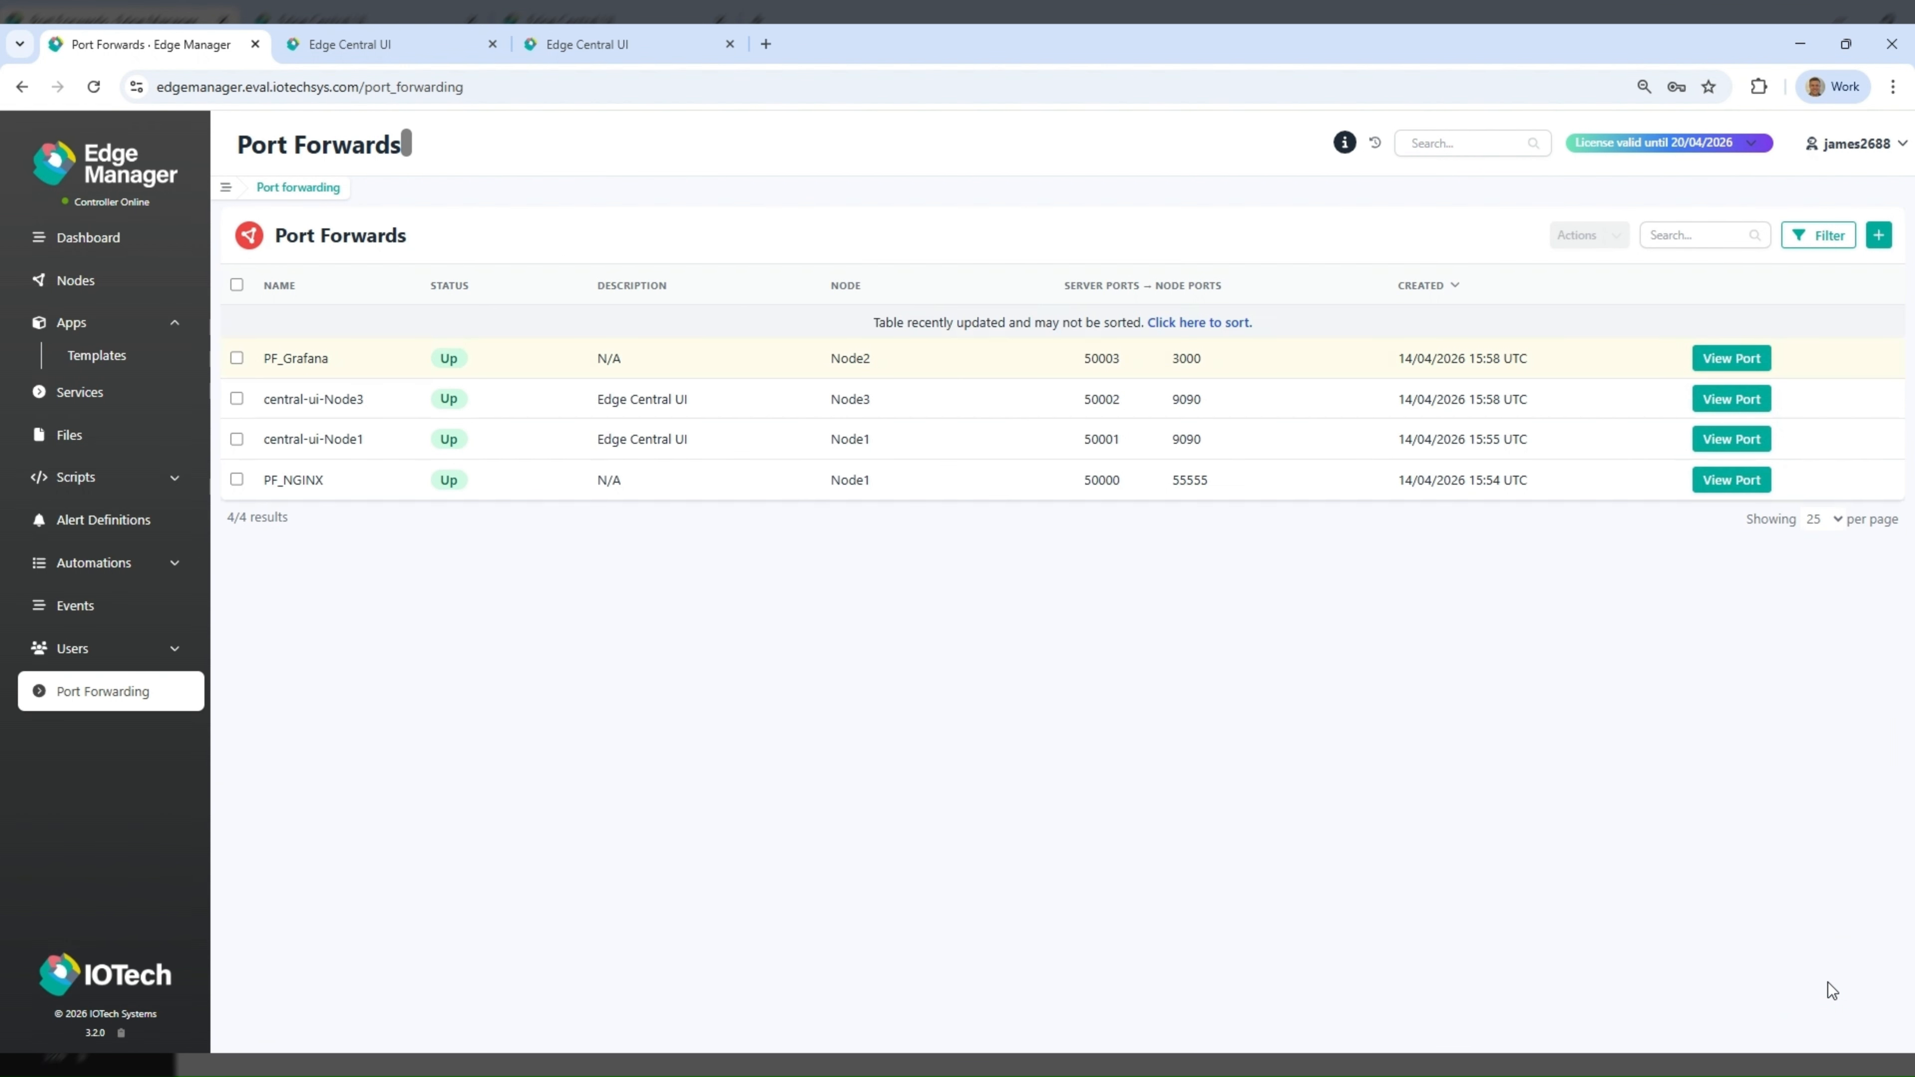
# - Log in to Grafana through the PF_Grafana port as admin with the account password and open the ChemicalTankDashboard
pyautogui.click(1729, 357)
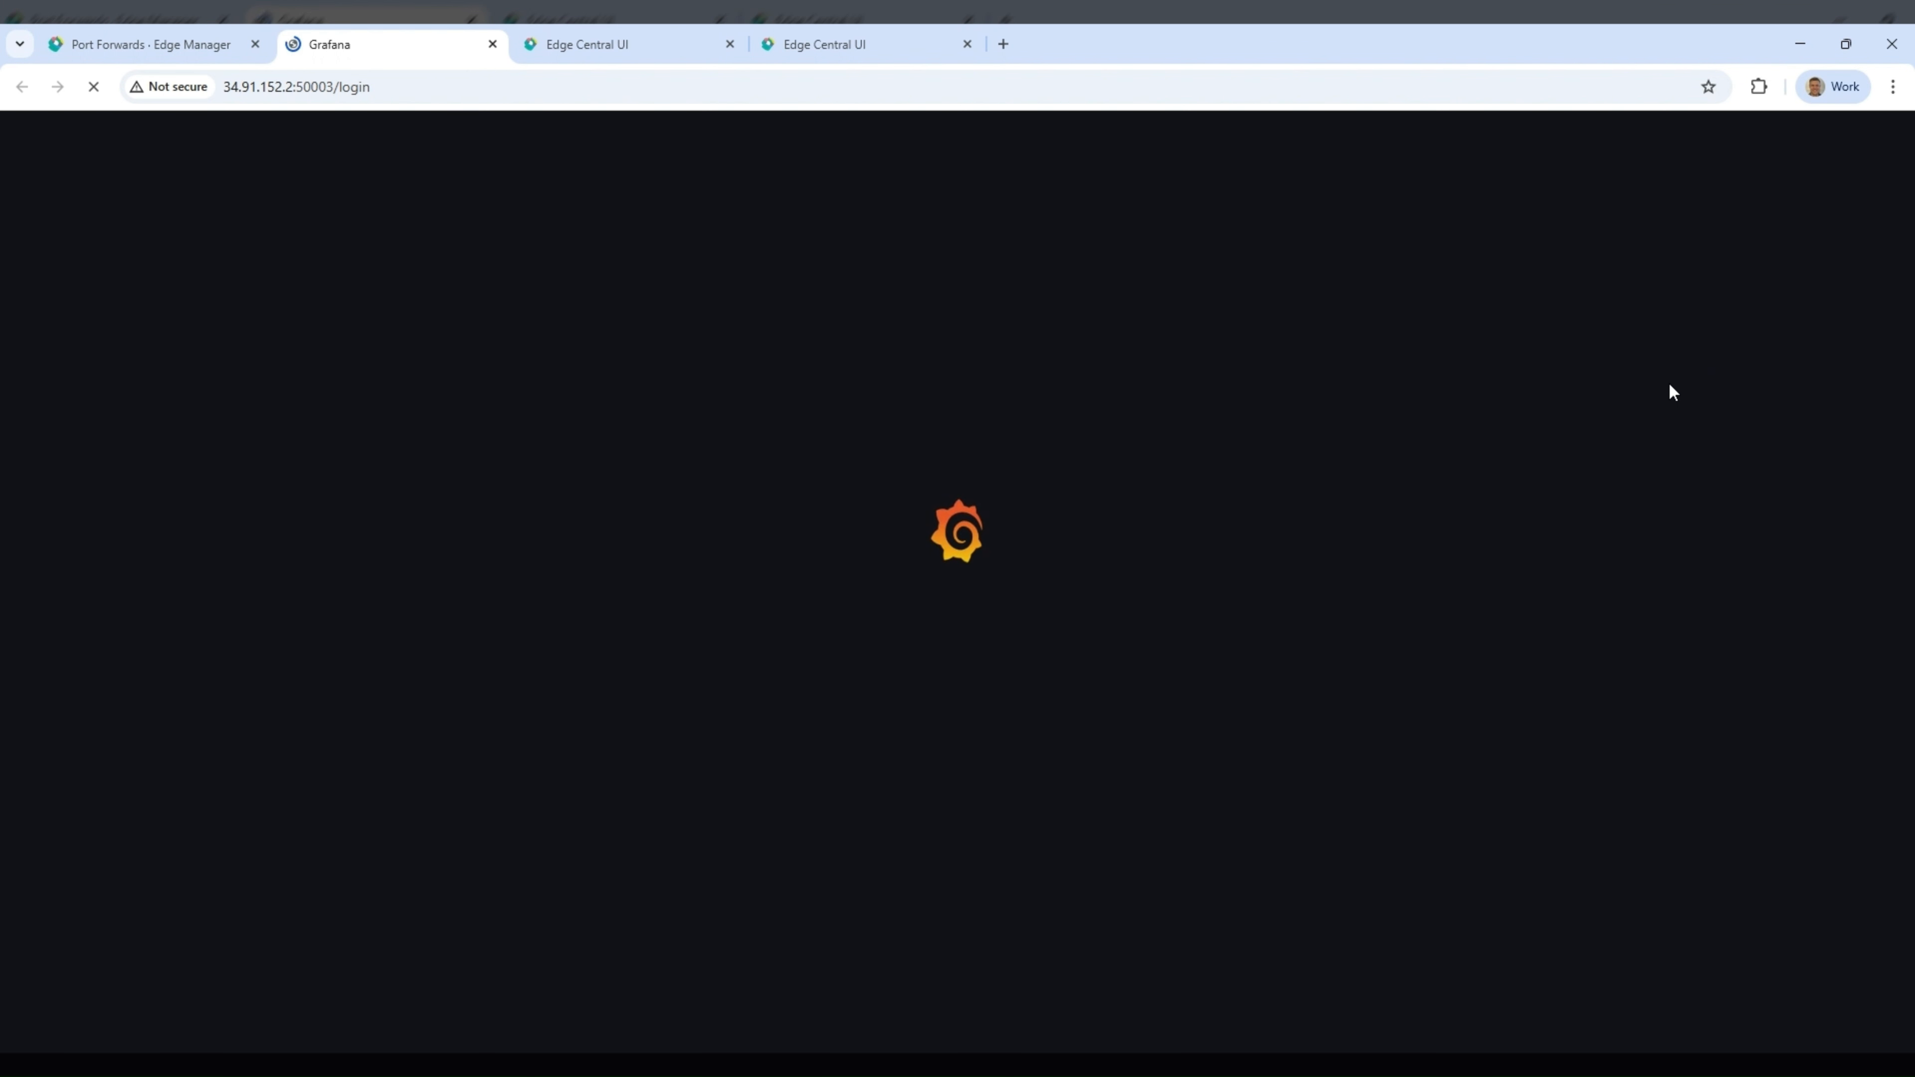
pyautogui.write('admin')
pyautogui.press('Tab')
pyautogui.write('admin')
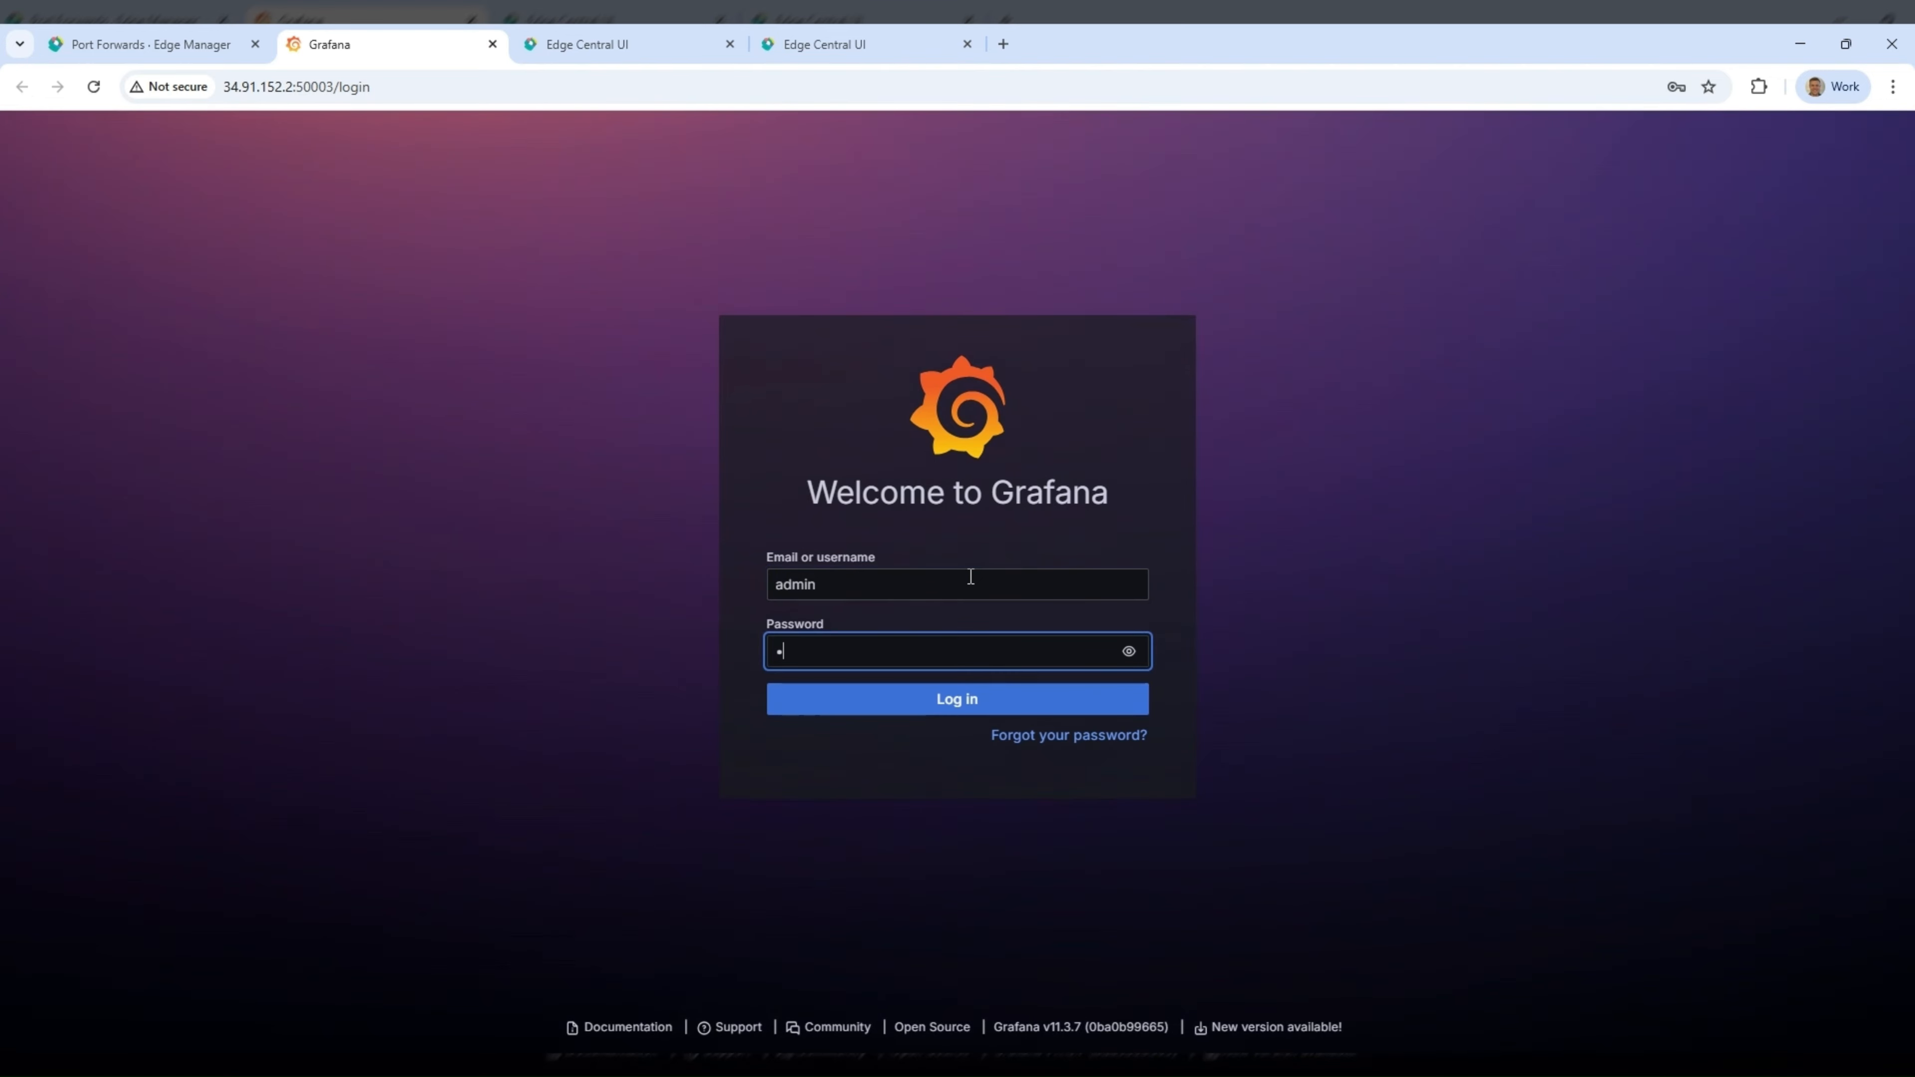
pyautogui.click(974, 702)
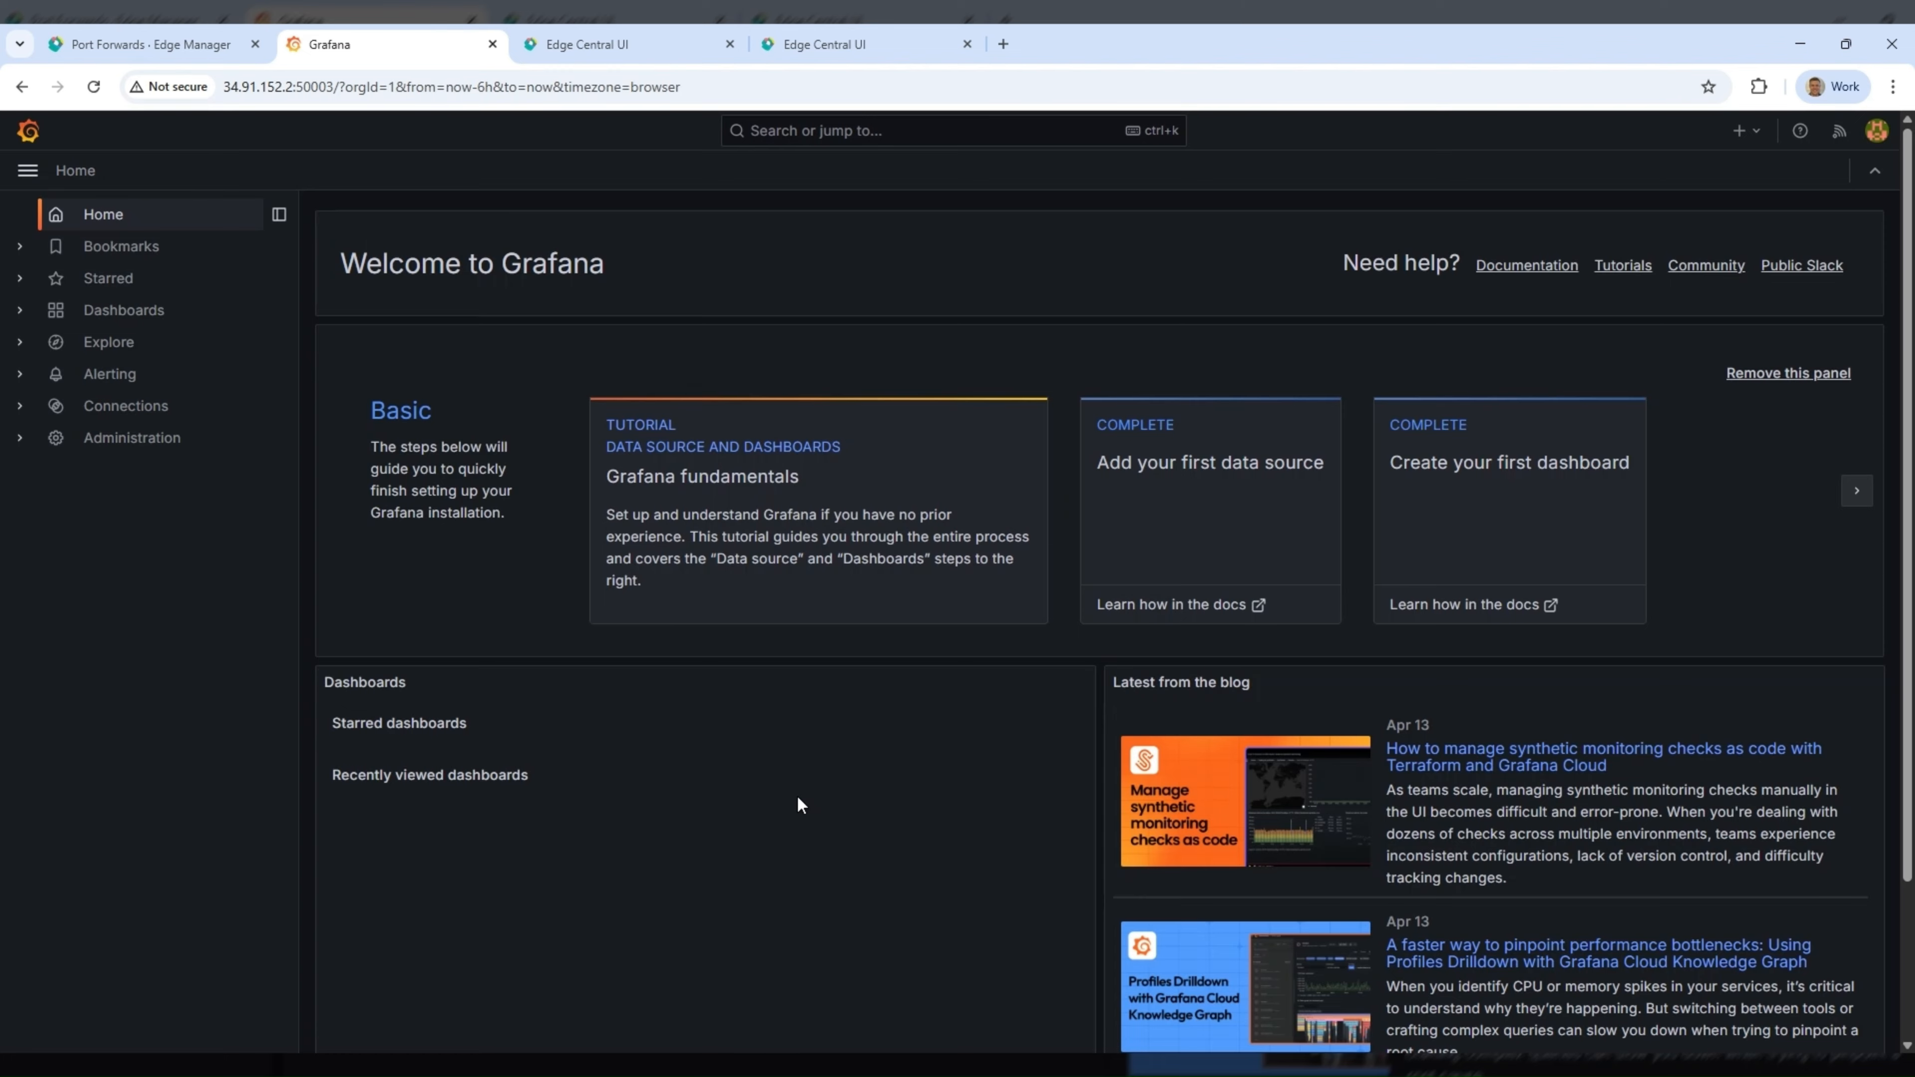
pyautogui.click(143, 313)
pyautogui.click(519, 434)
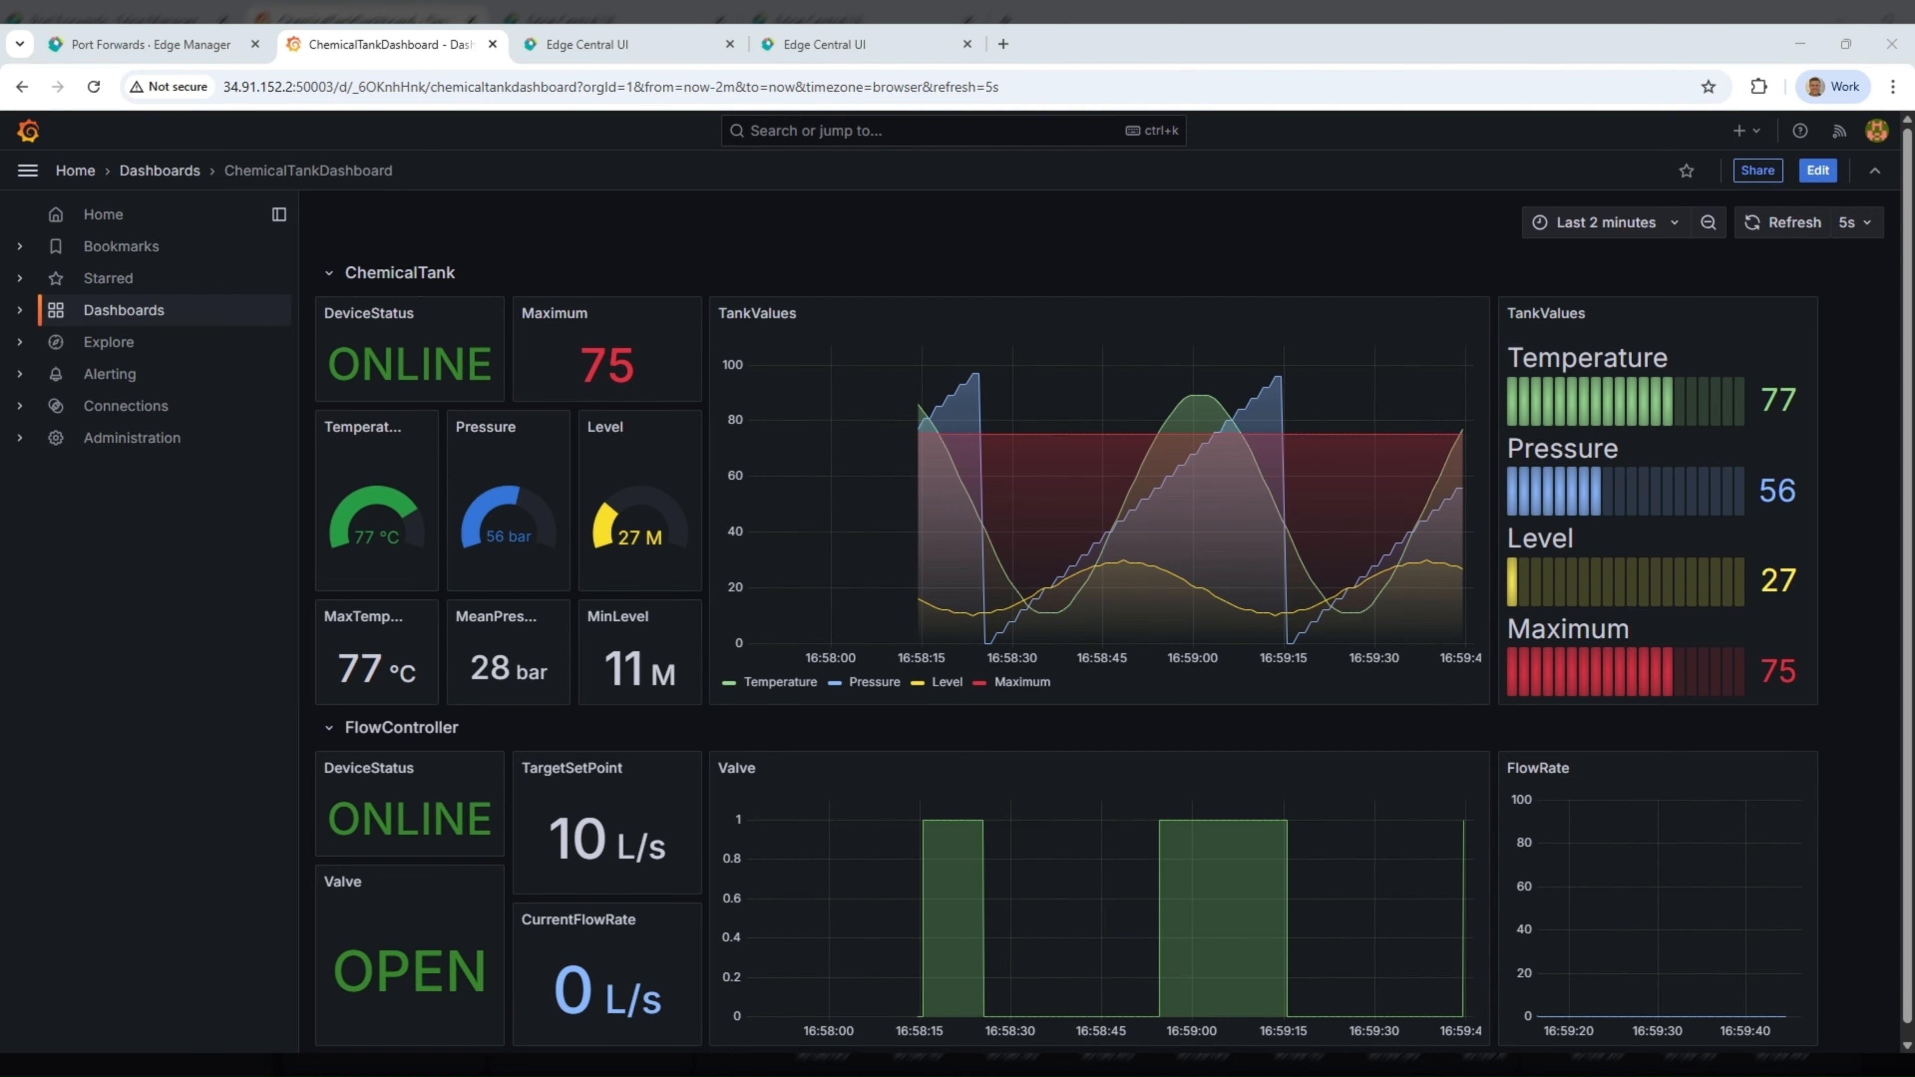
# - Switch back to Edge Manager and review the lists of deployed apps and nodes
pyautogui.click(147, 45)
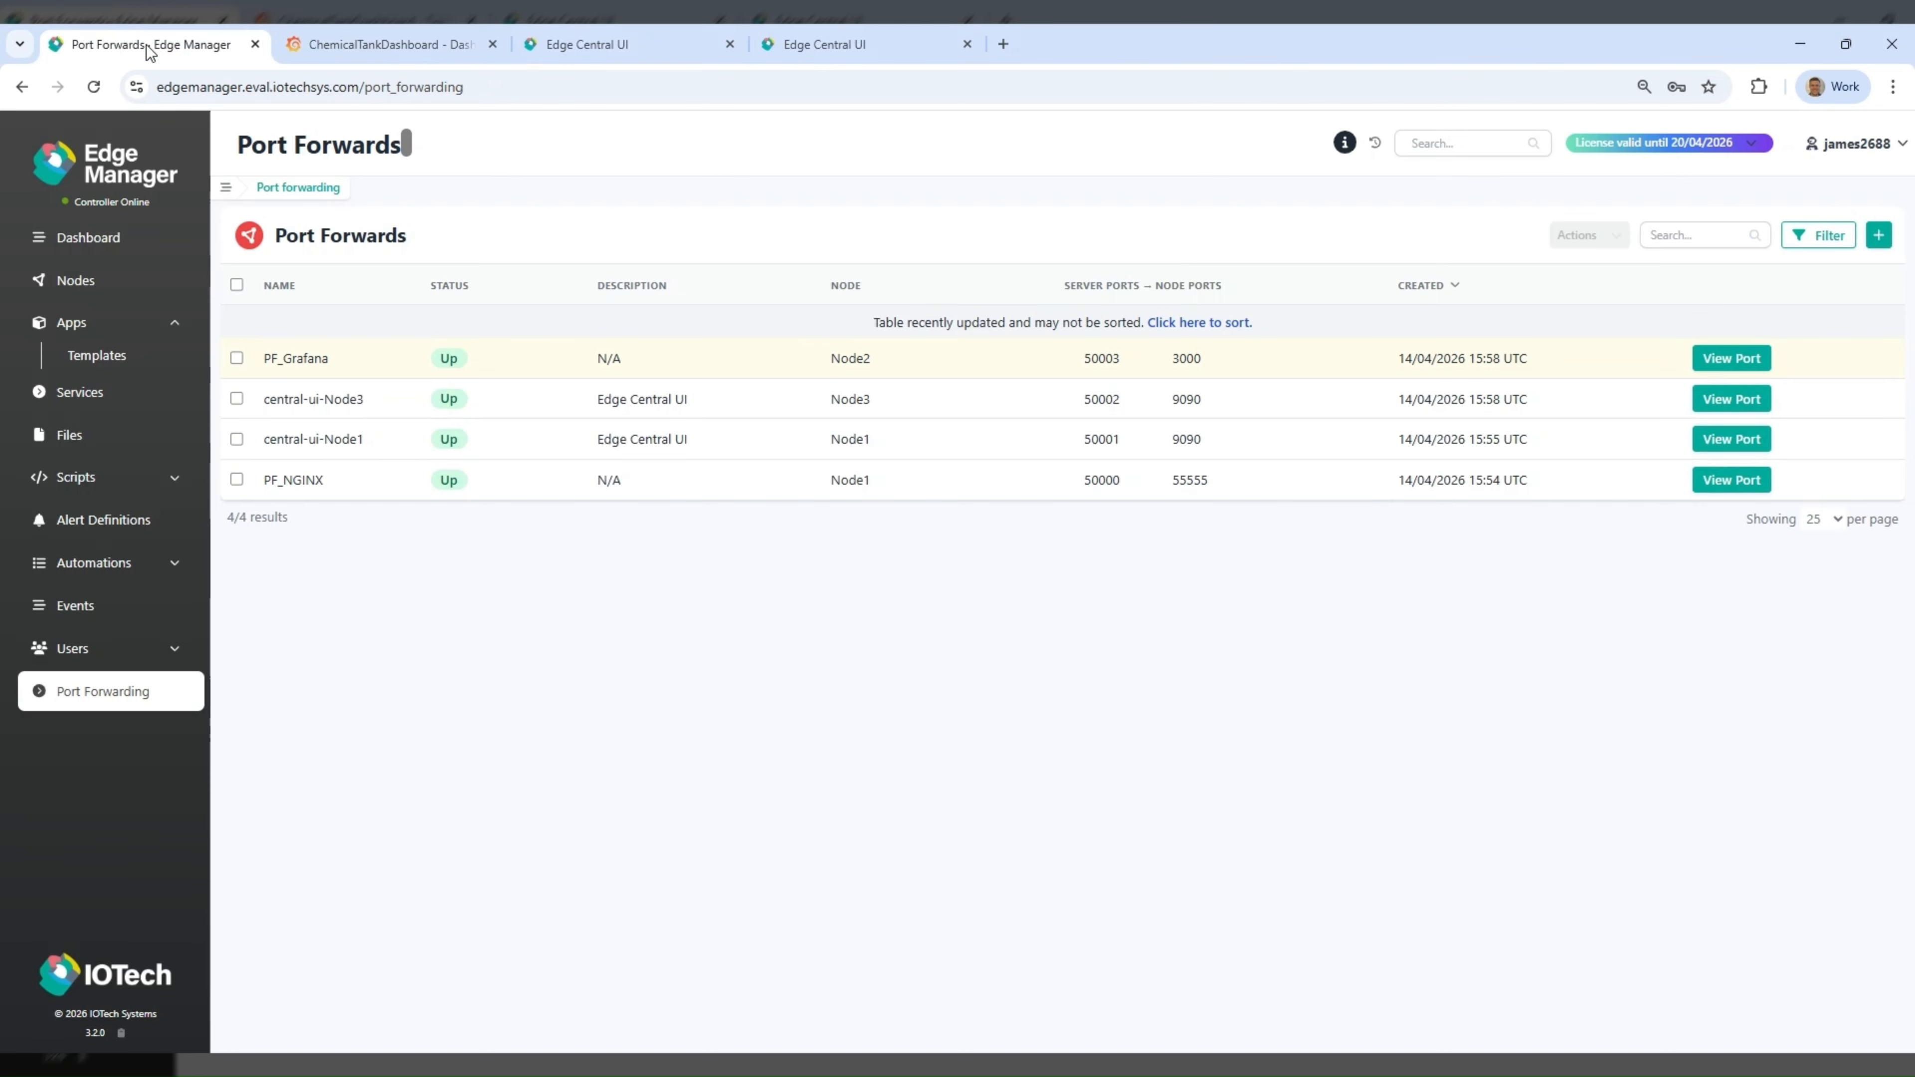
pyautogui.click(90, 322)
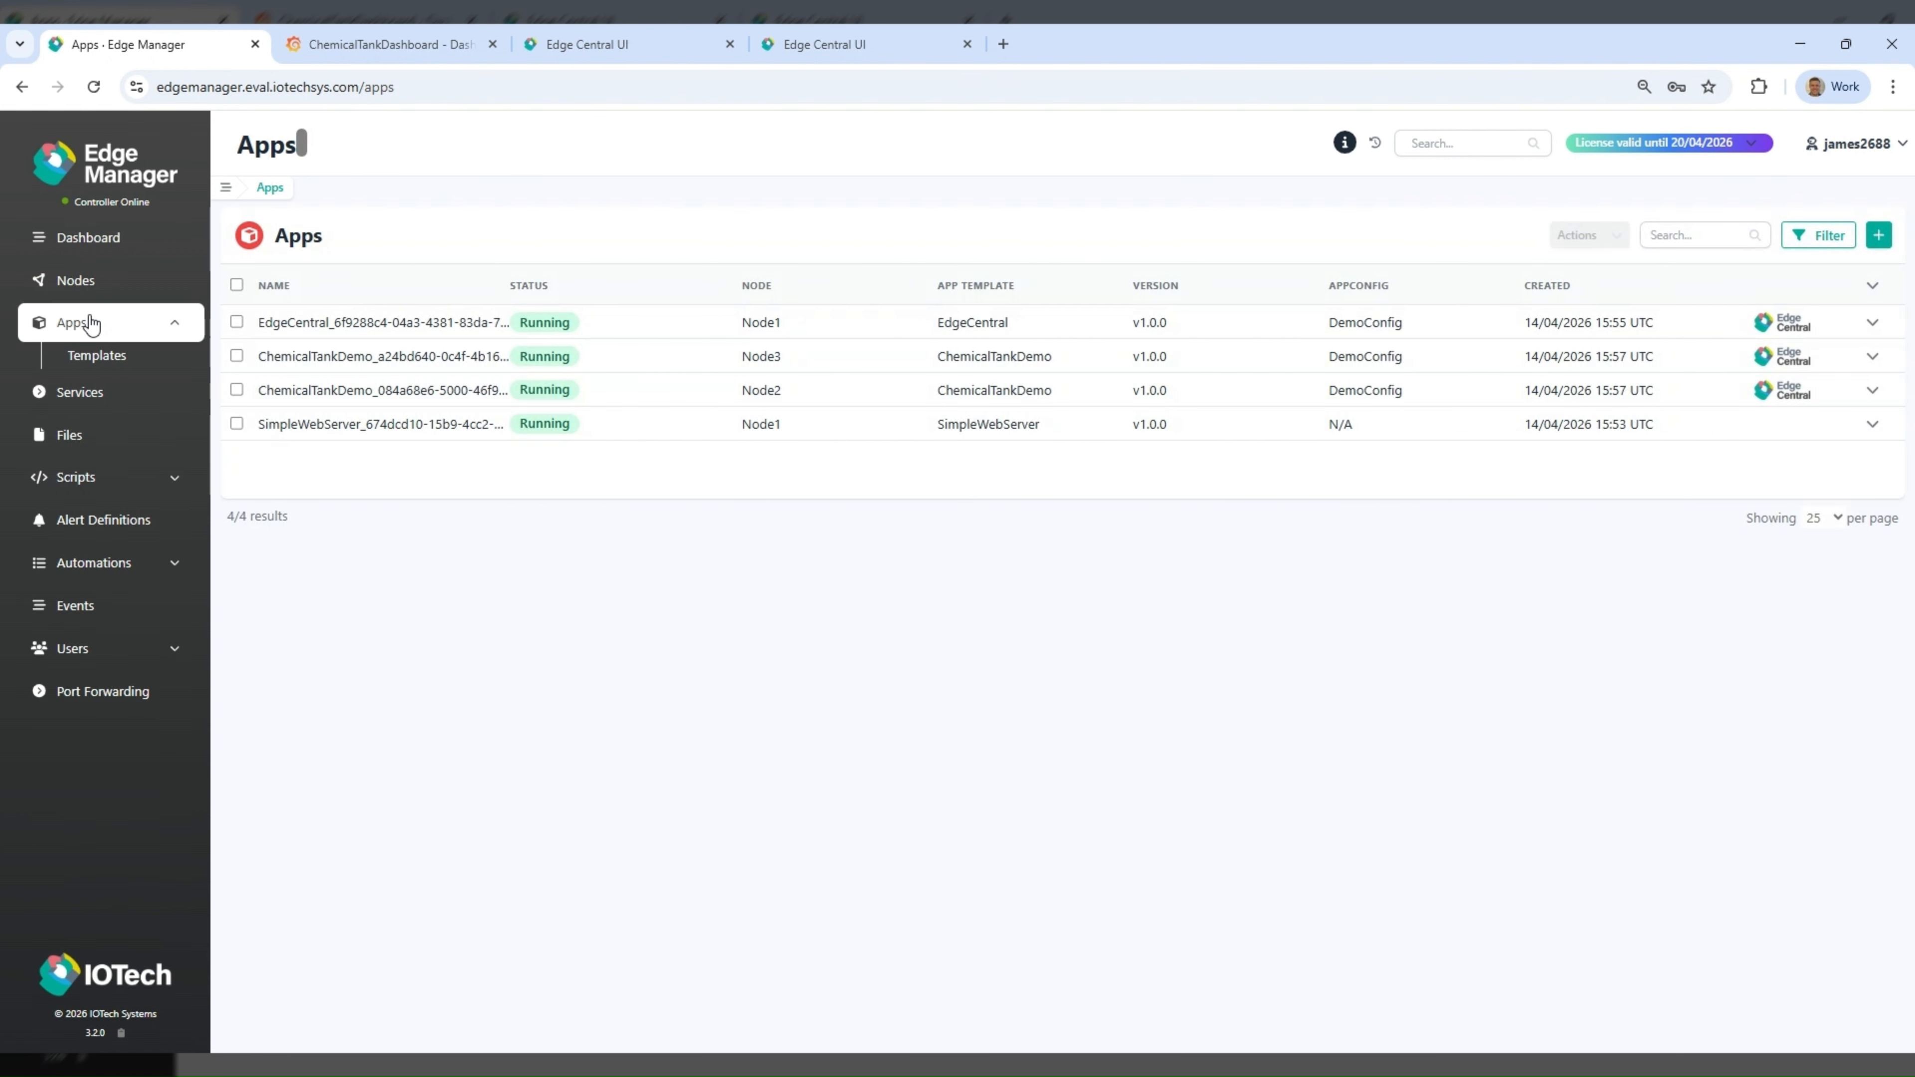
pyautogui.click(92, 286)
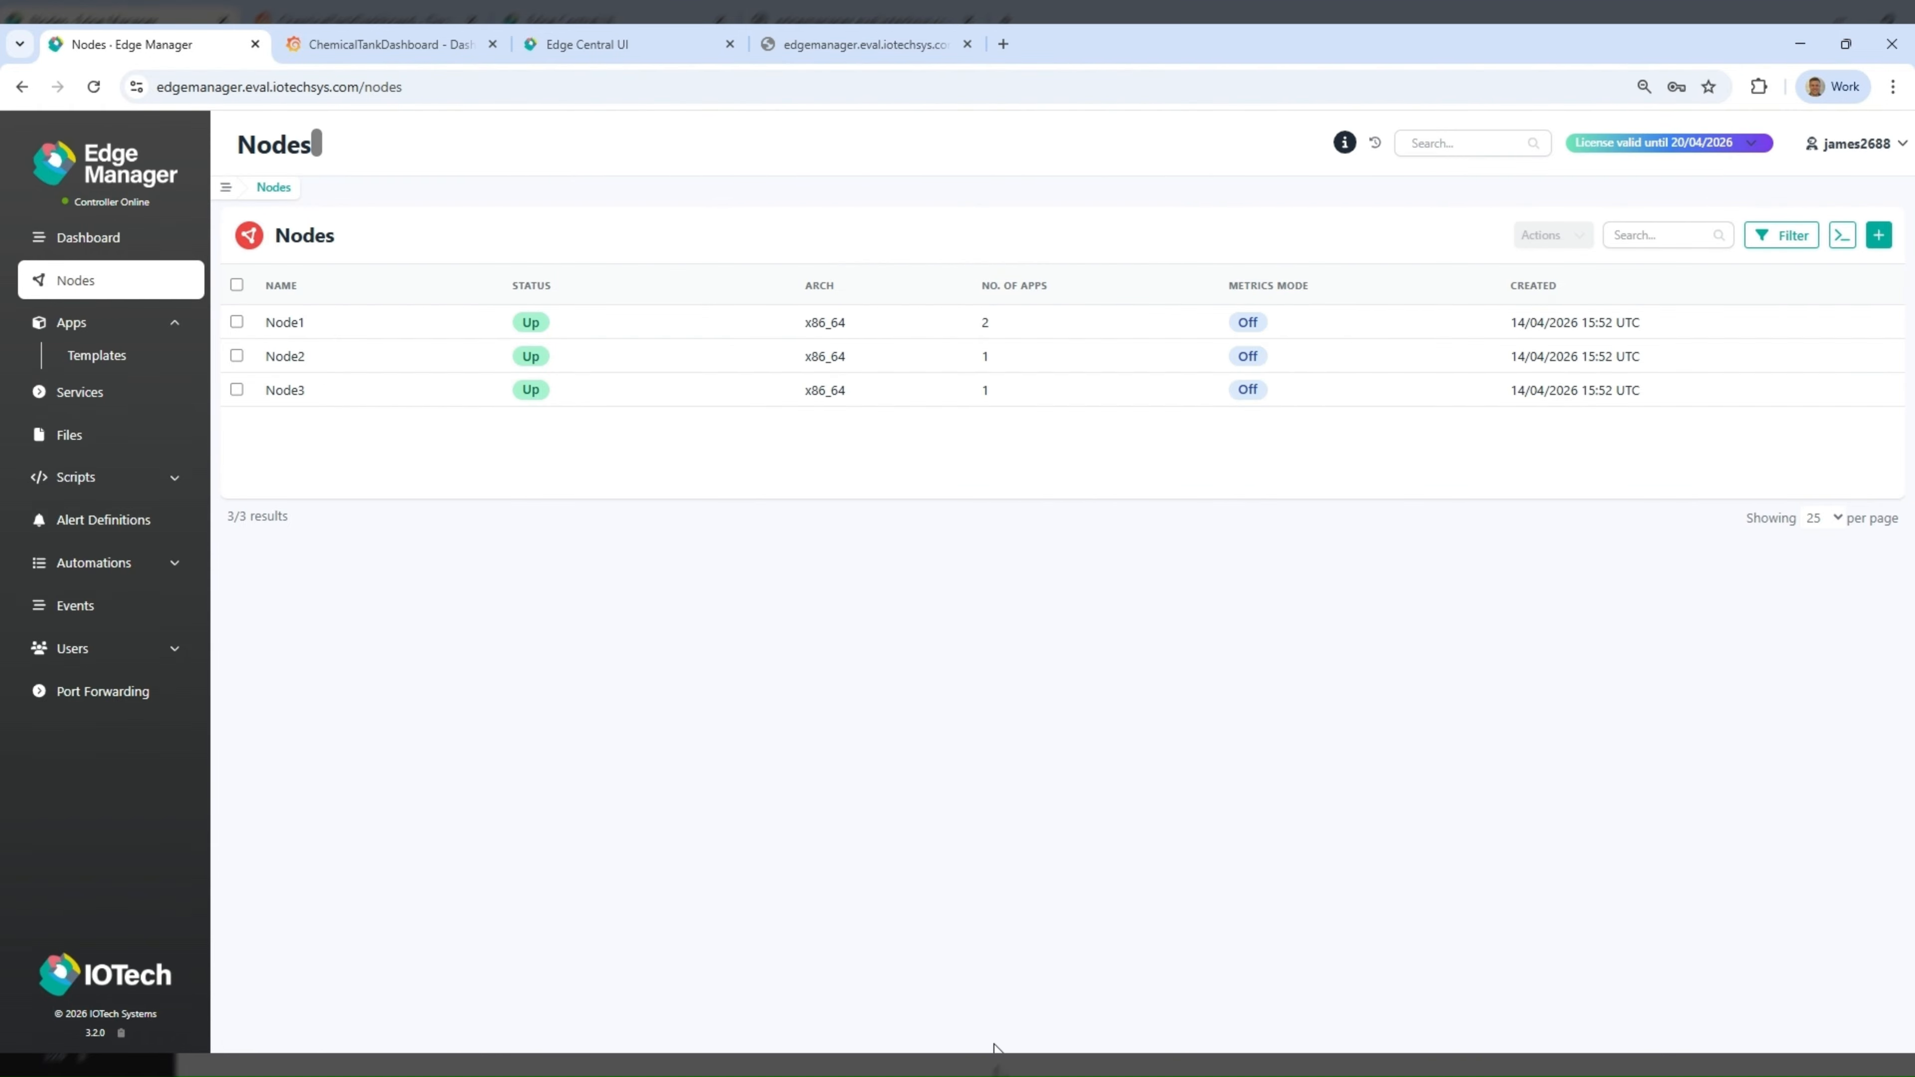
pyautogui.click(87, 323)
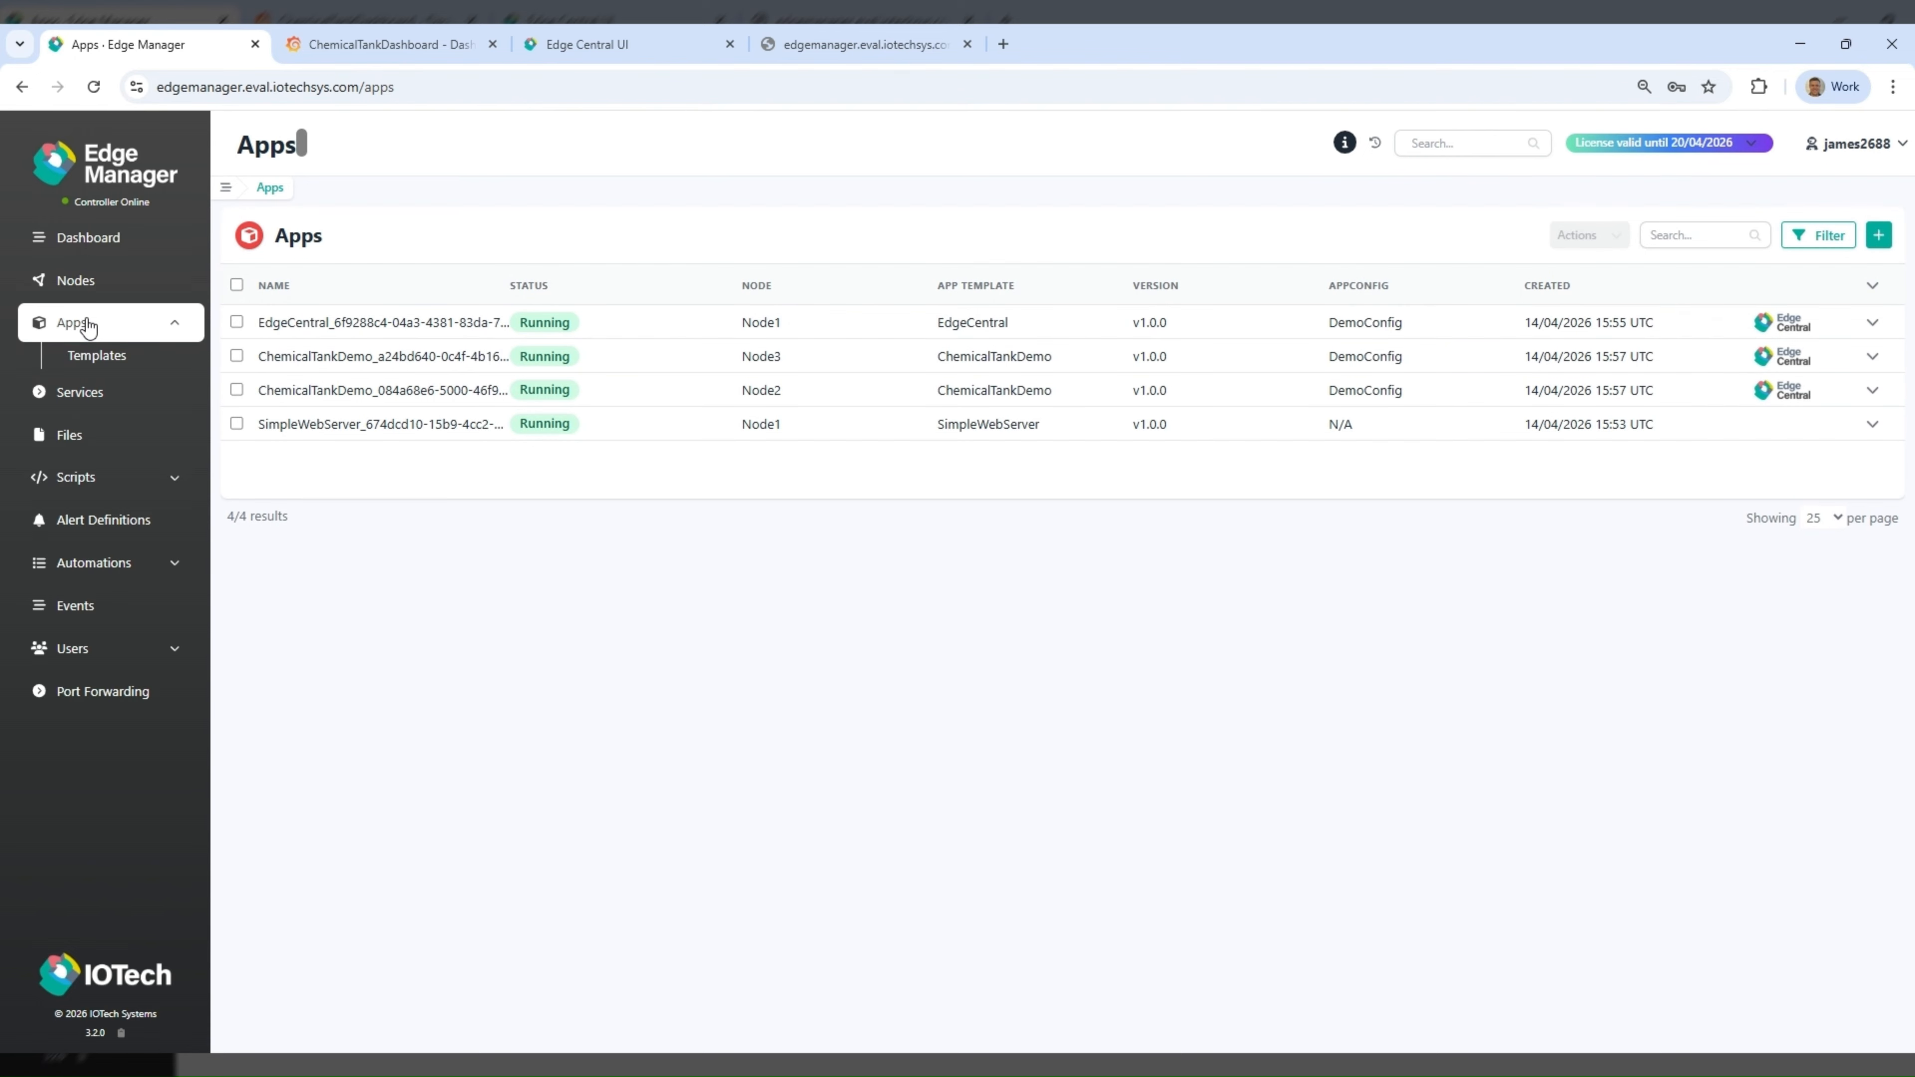